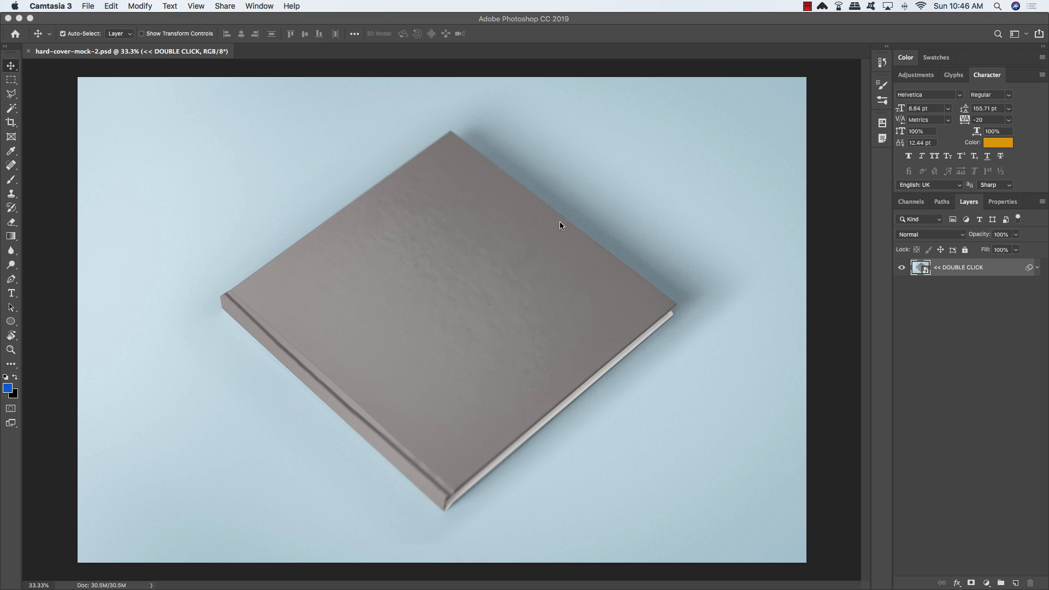
Step: Save the mockup as the-whimsical-winter-book-cover.psd and float the Layers panel over the canvas
click(127, 97)
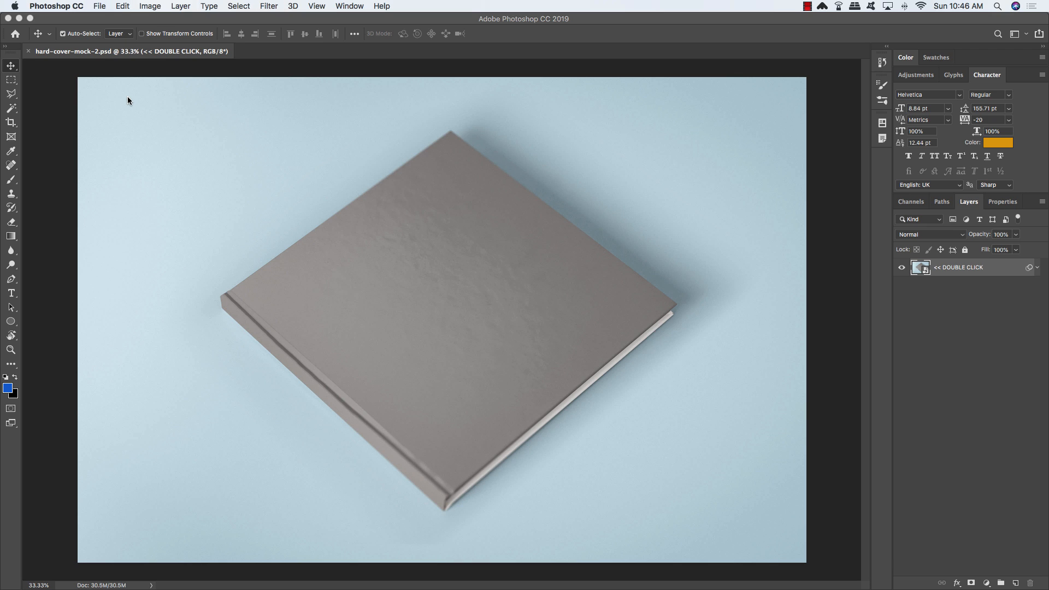
click(102, 6)
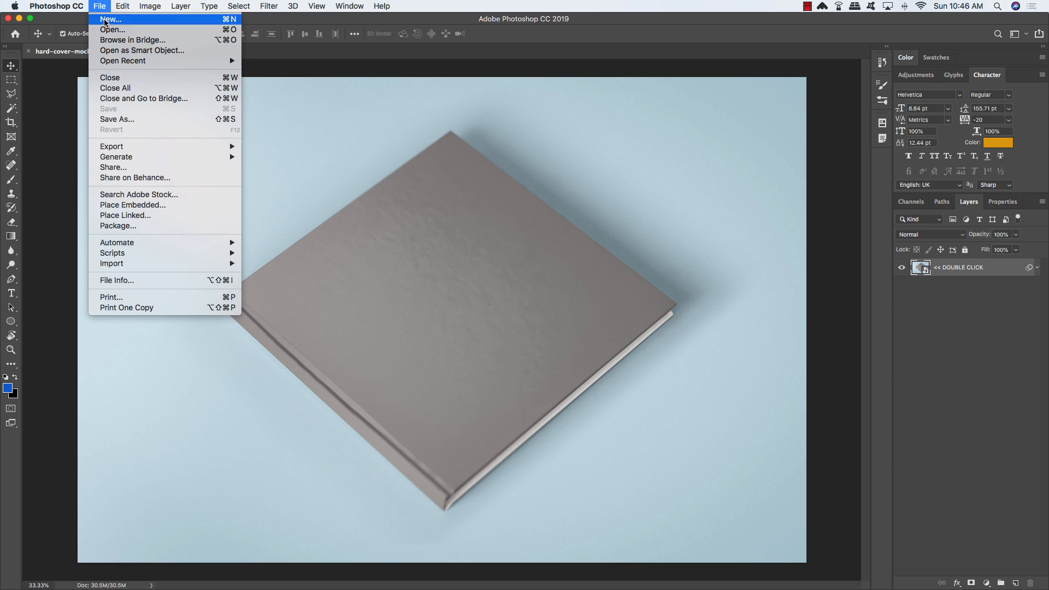
click(145, 122)
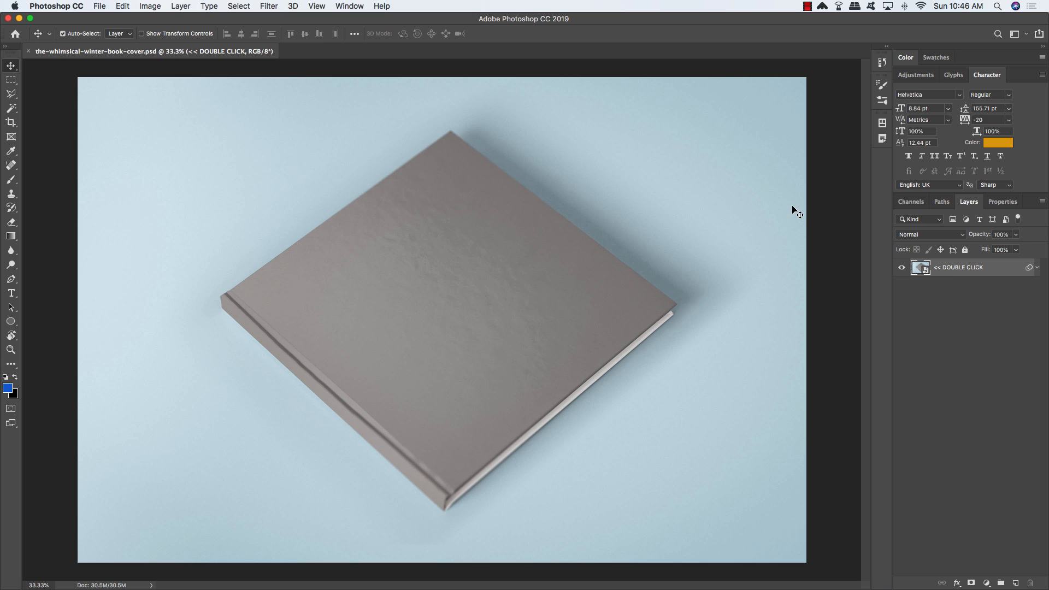
drag(969, 201, 643, 120)
click(683, 186)
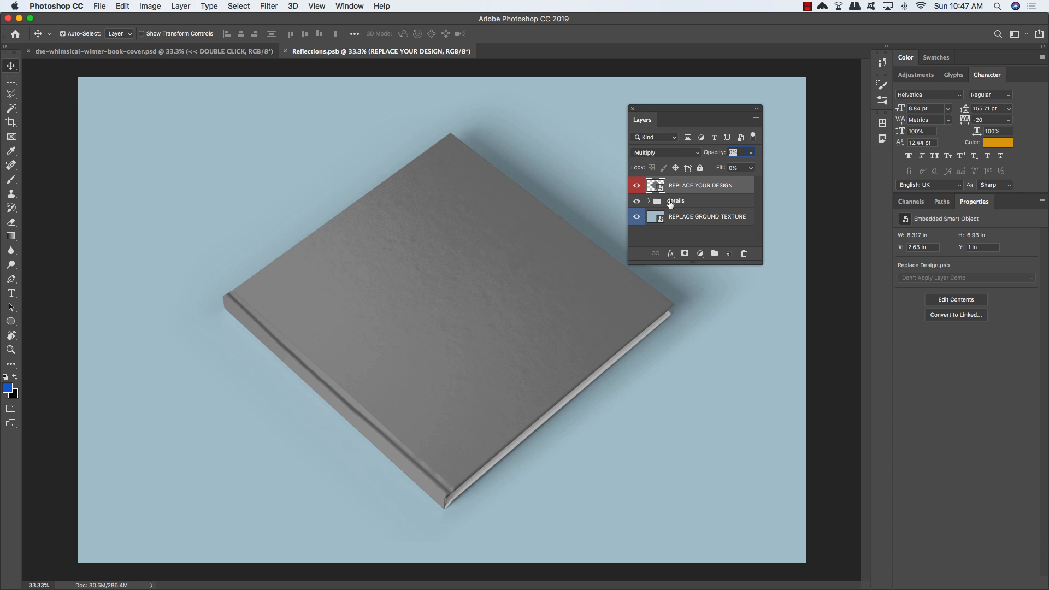
Step: Place the brown board image from resources/pexels into the ground texture smart object and save it
click(680, 219)
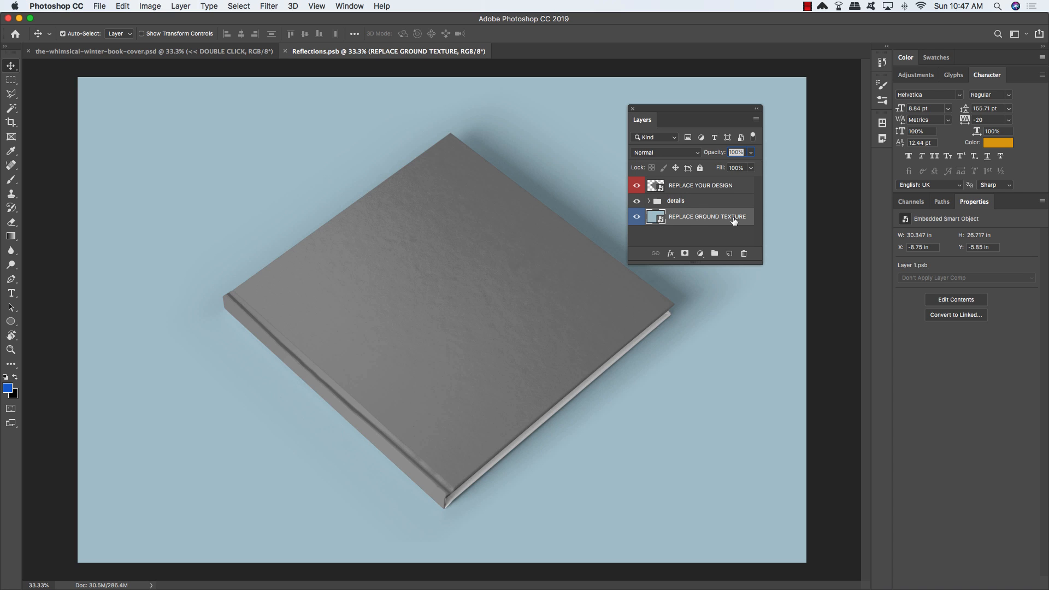
double_click(659, 220)
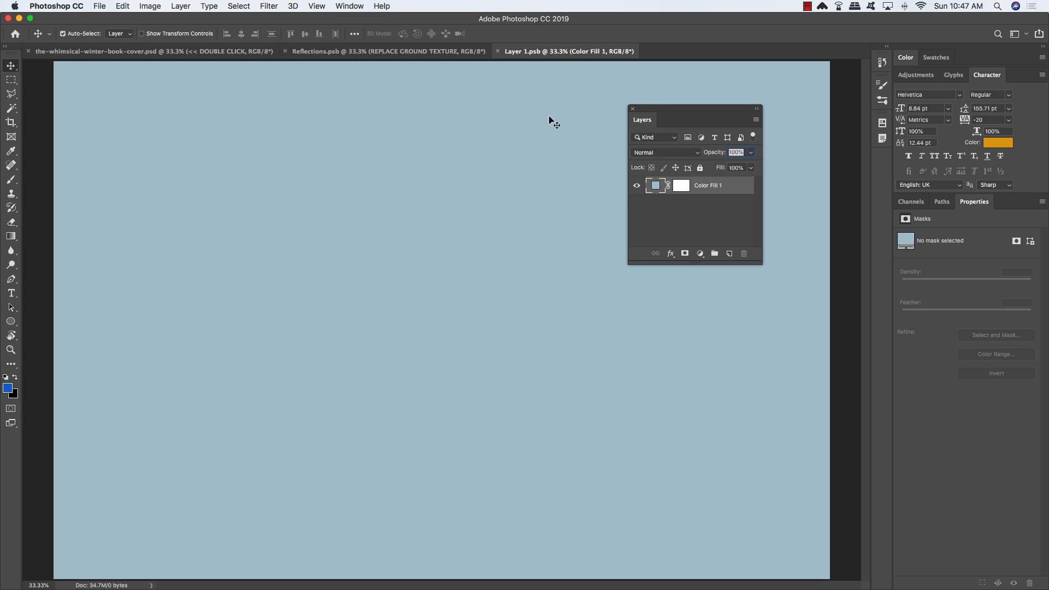
click(103, 5)
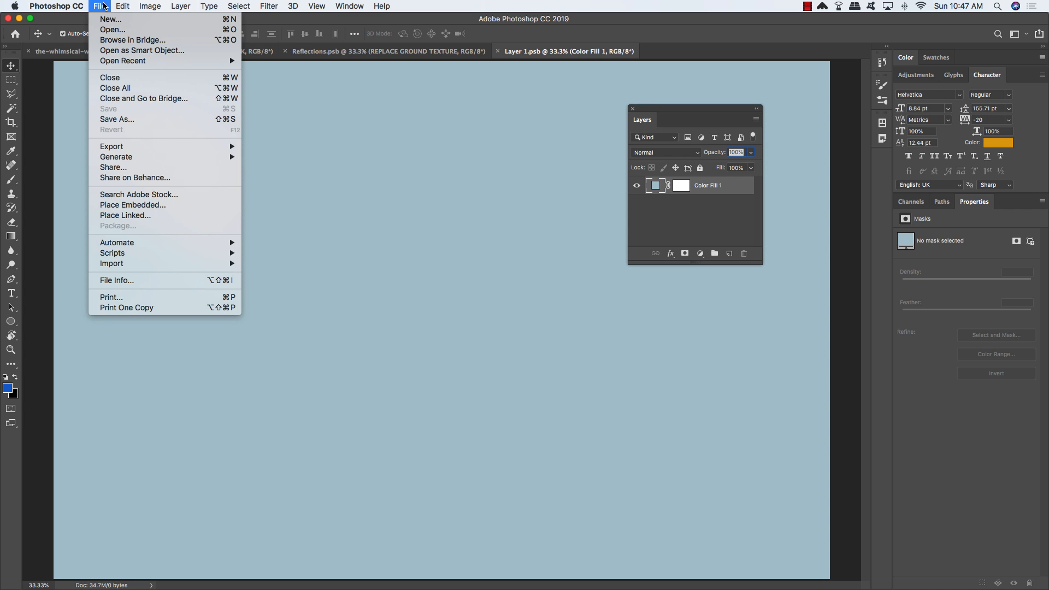
click(175, 206)
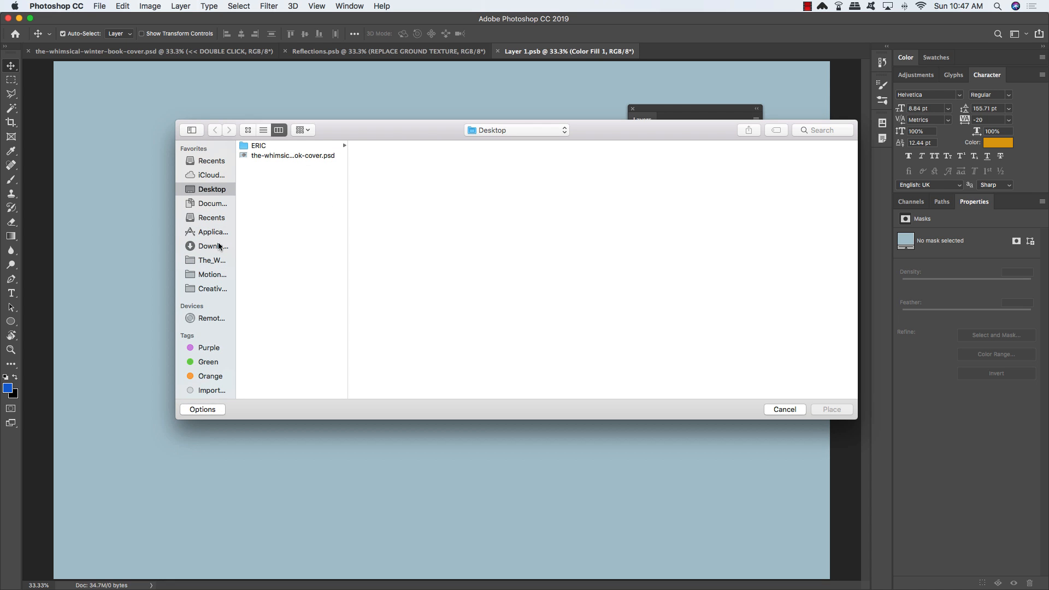
click(213, 261)
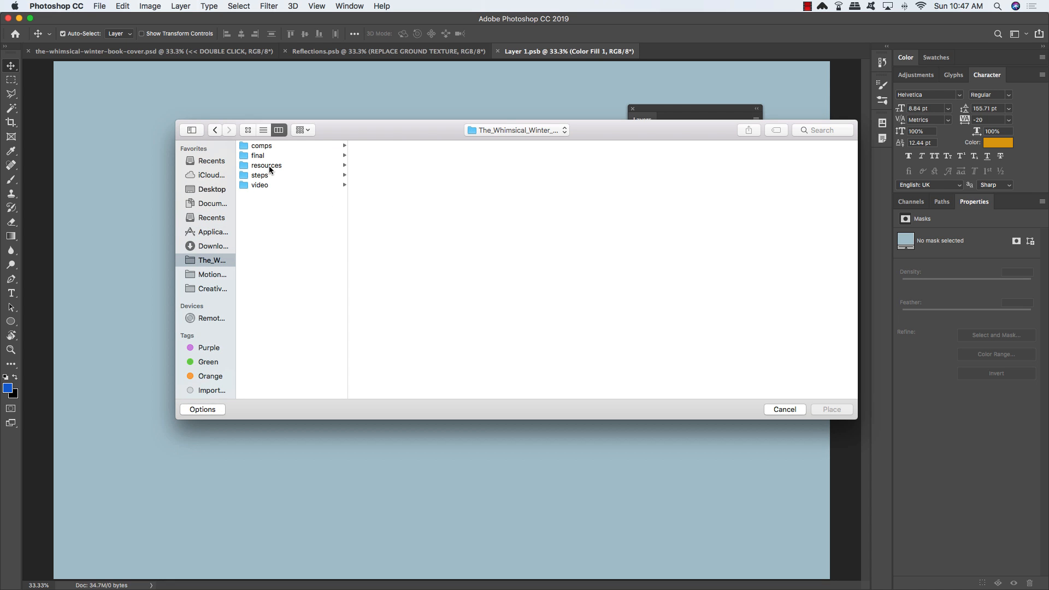
click(269, 165)
click(388, 165)
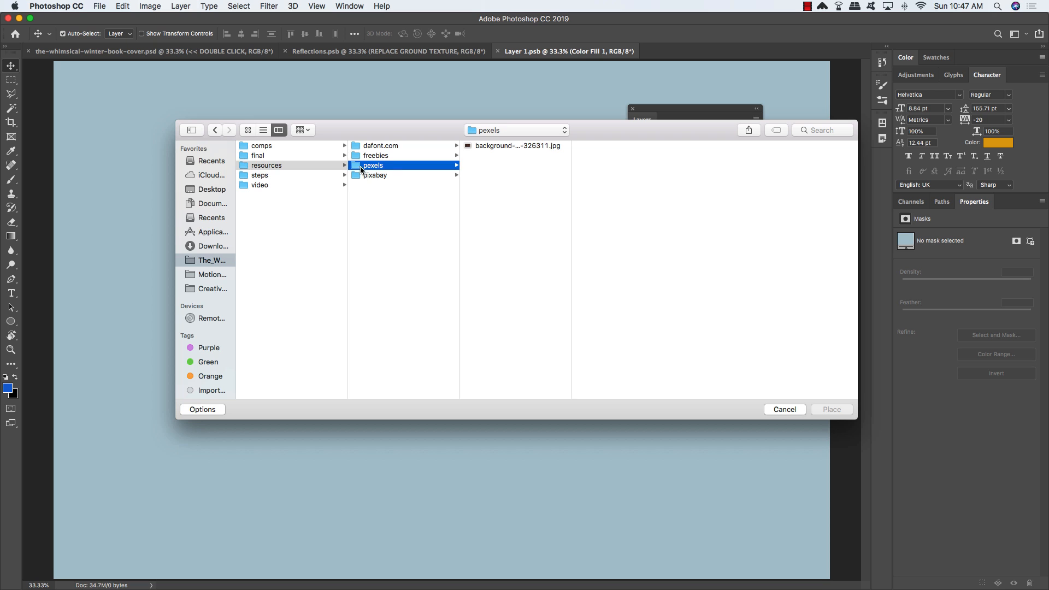
click(474, 148)
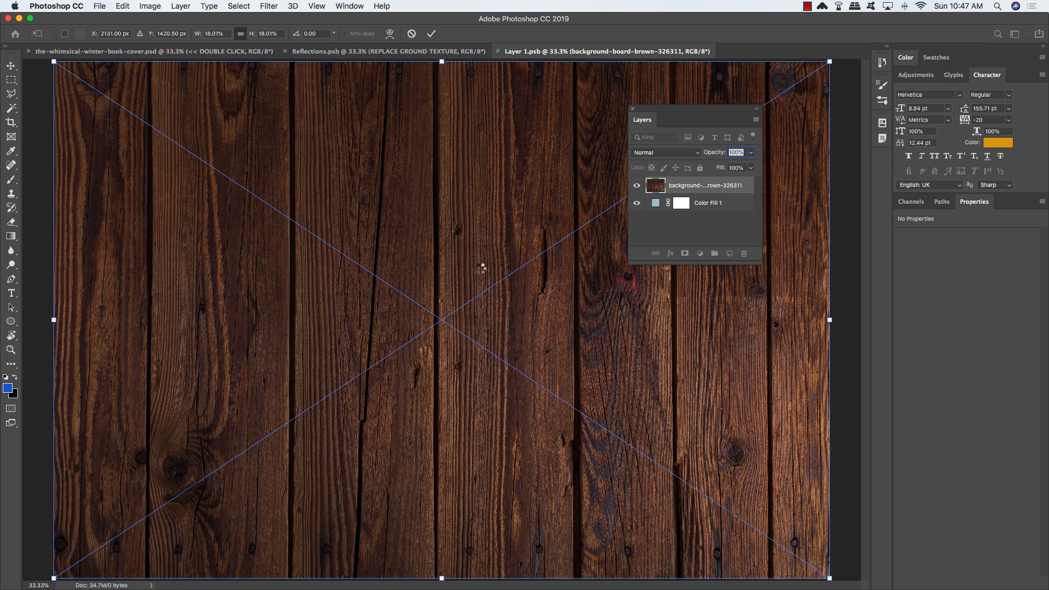
key(Return)
key(super+s)
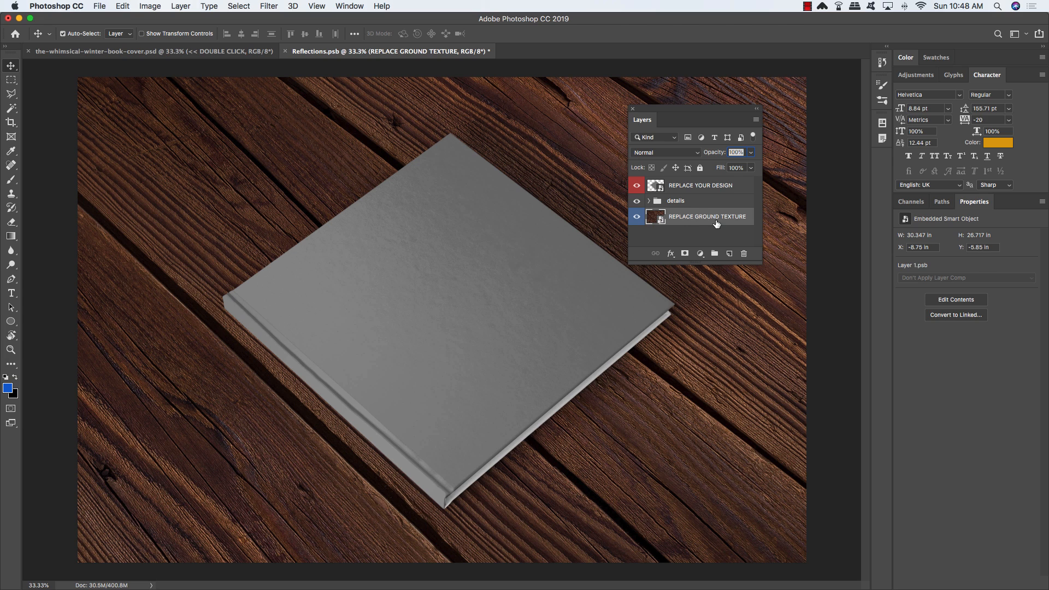
Step: Open the nested design smart object and change Color Fill 1 to blue #1a74da
click(686, 187)
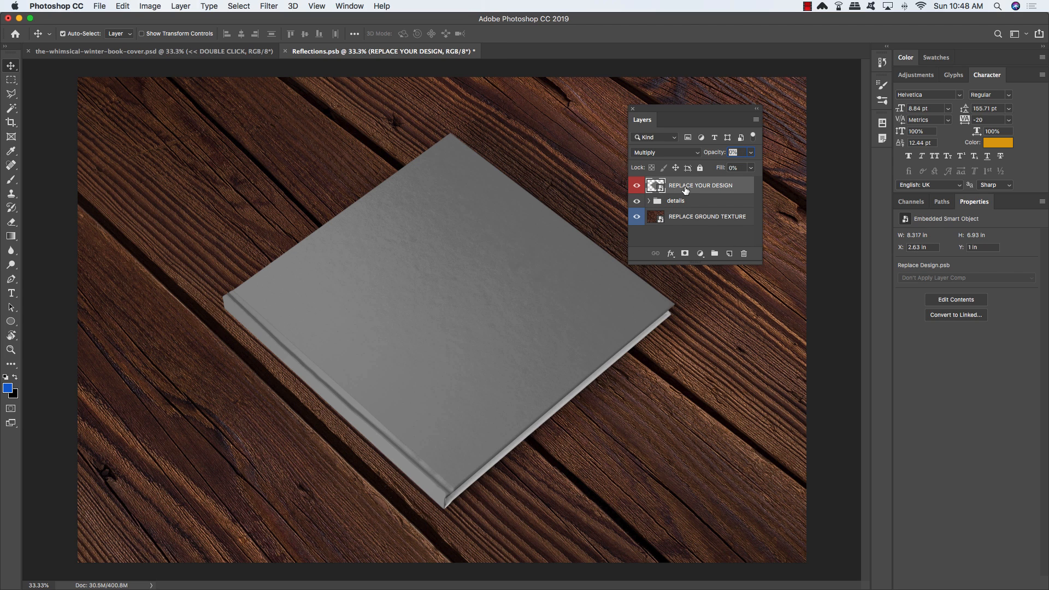
double_click(662, 190)
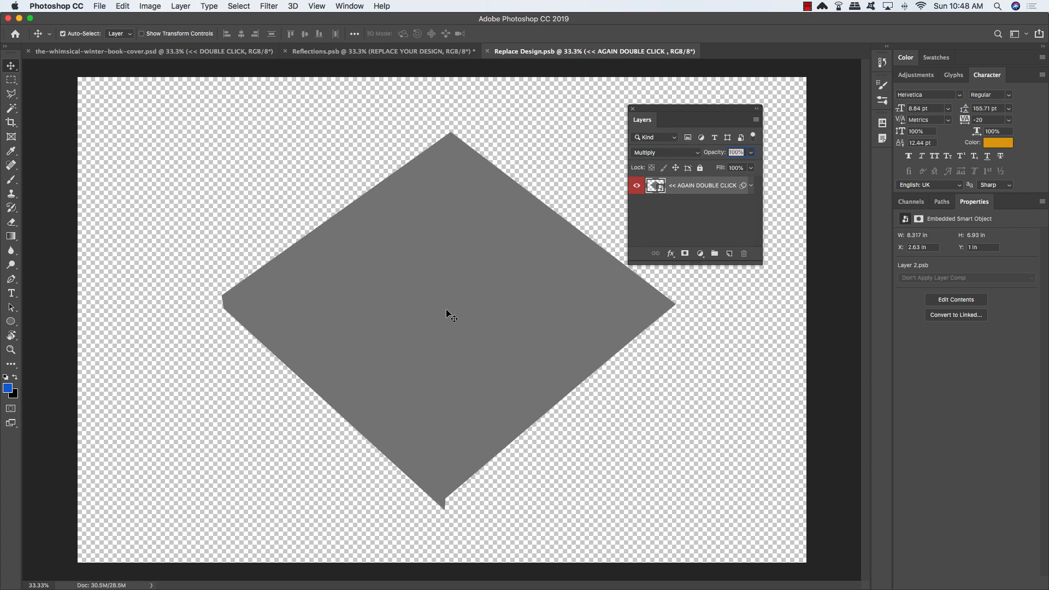
double_click(656, 186)
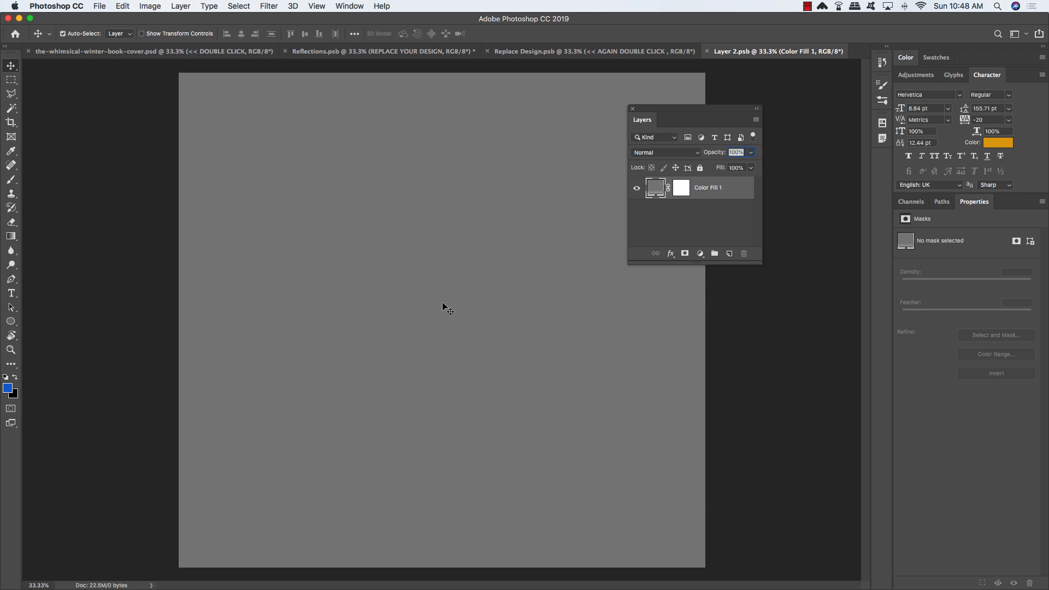
double_click(656, 189)
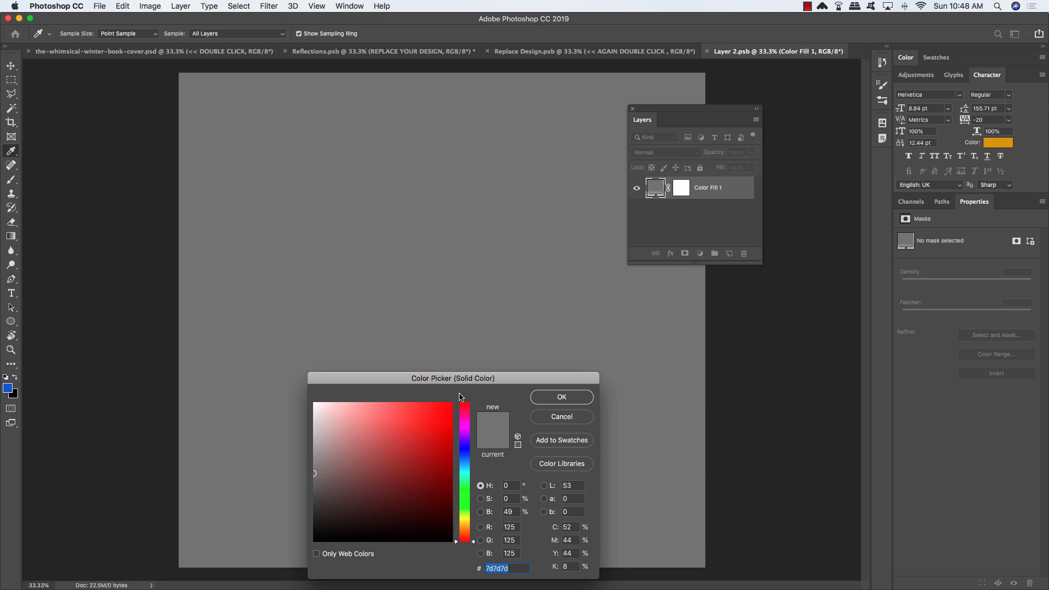
drag(441, 382, 440, 198)
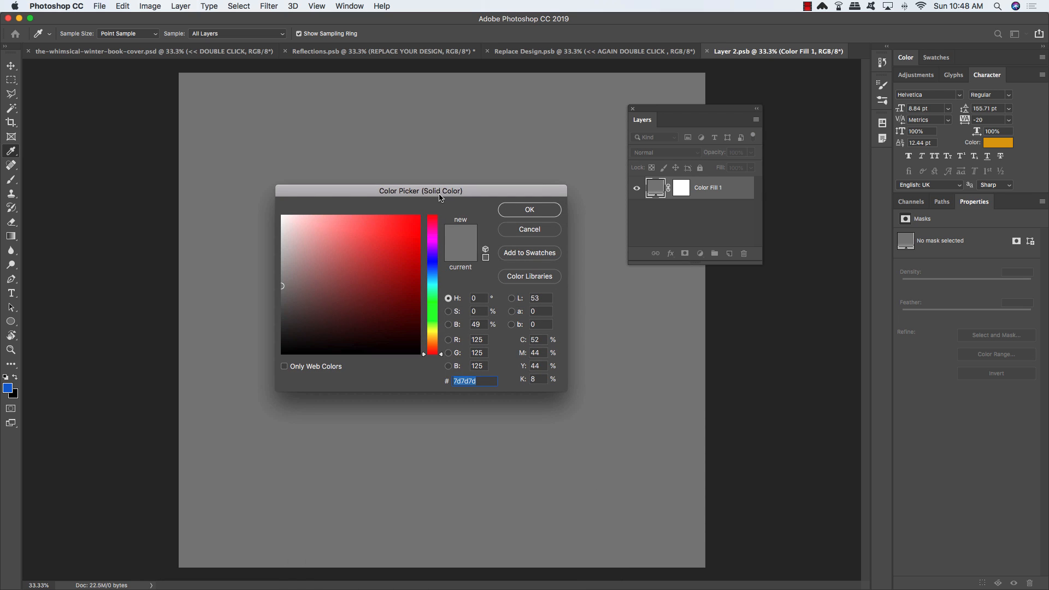
text(1a)
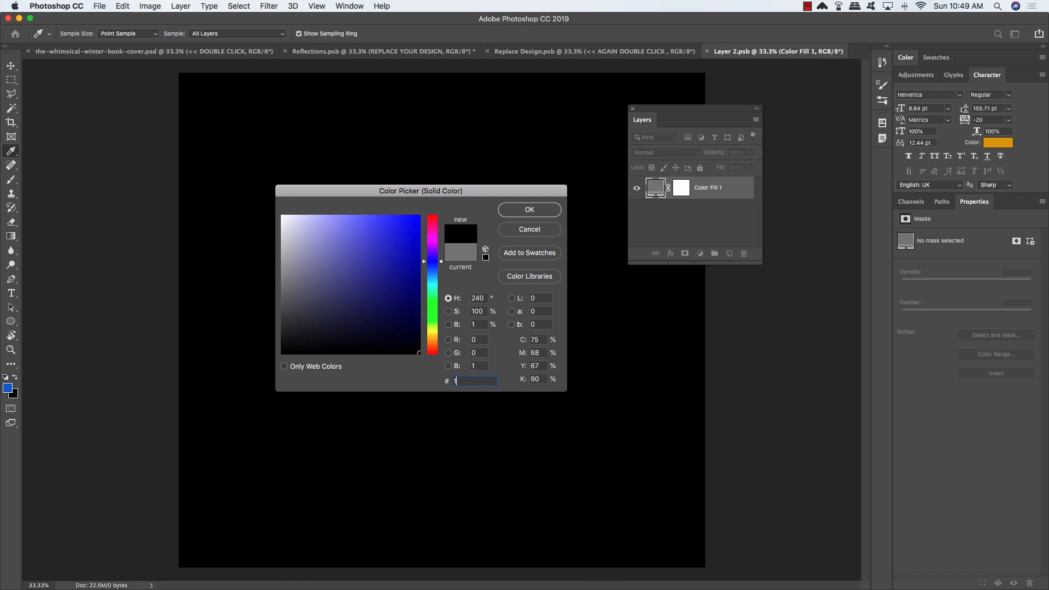
text(74da)
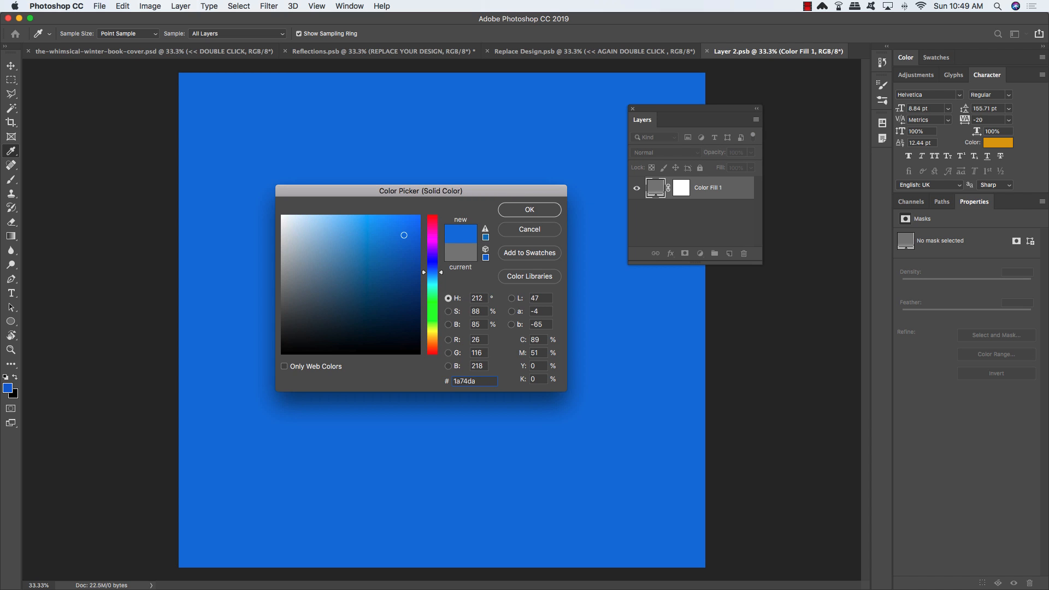
click(538, 209)
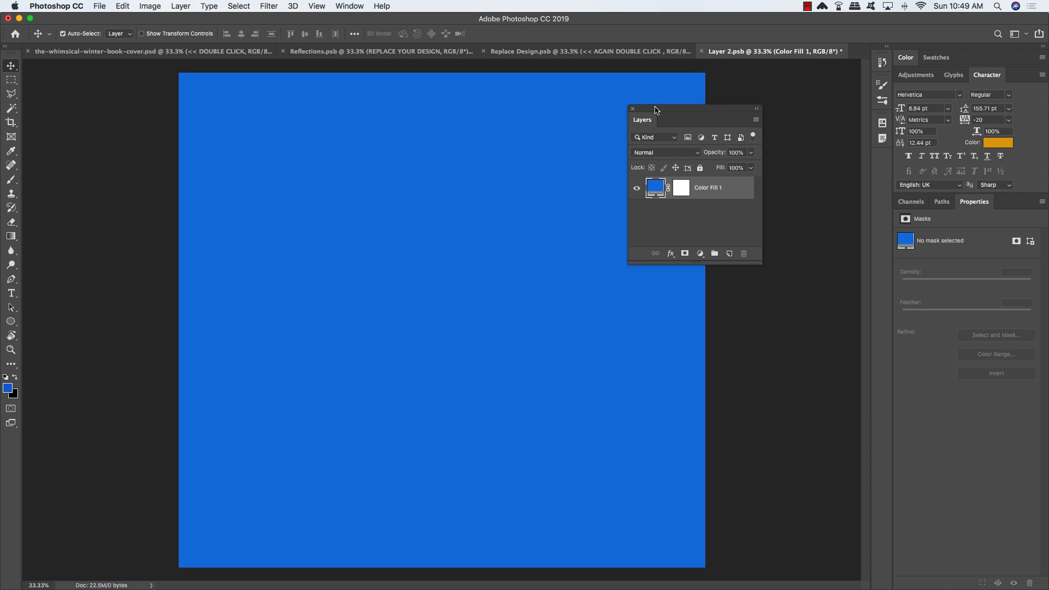
drag(656, 107, 682, 107)
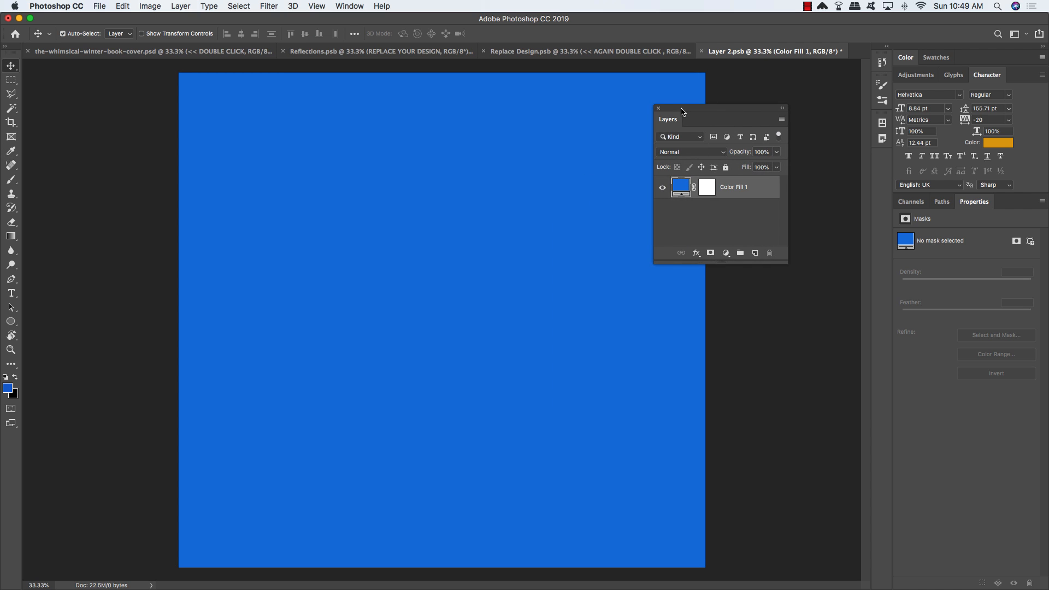
Step: Place mountain-1209497_1920.jpg from resources/pixabay as an embedded layer in the design
click(99, 6)
click(126, 210)
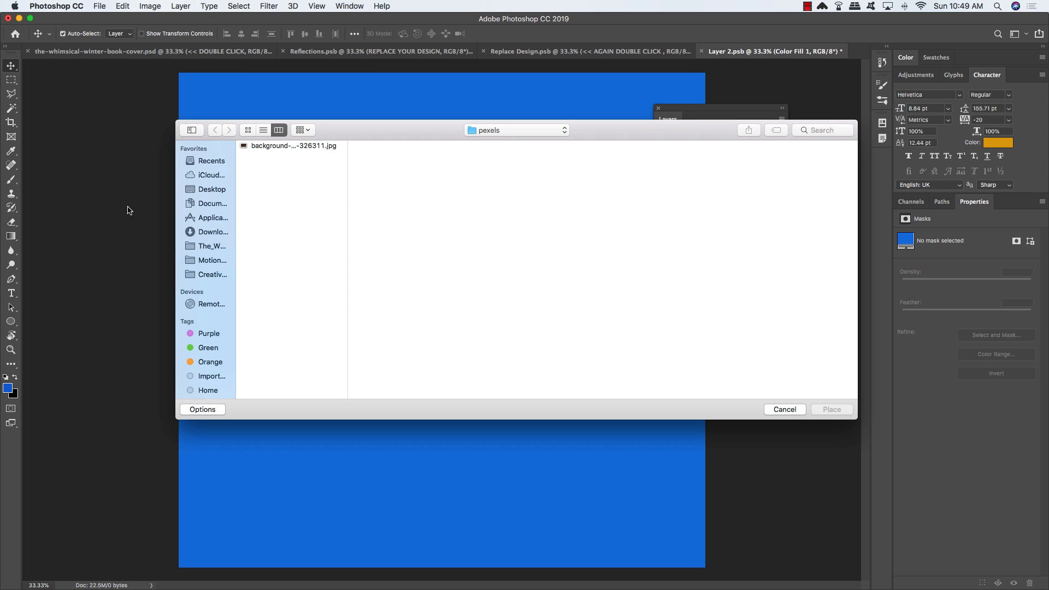
click(518, 131)
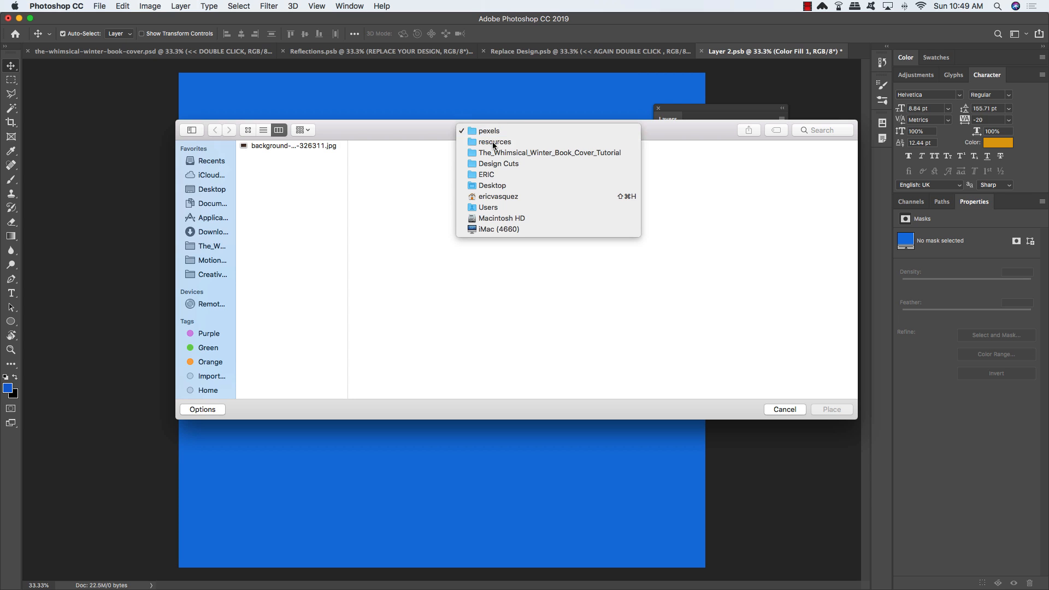
click(495, 142)
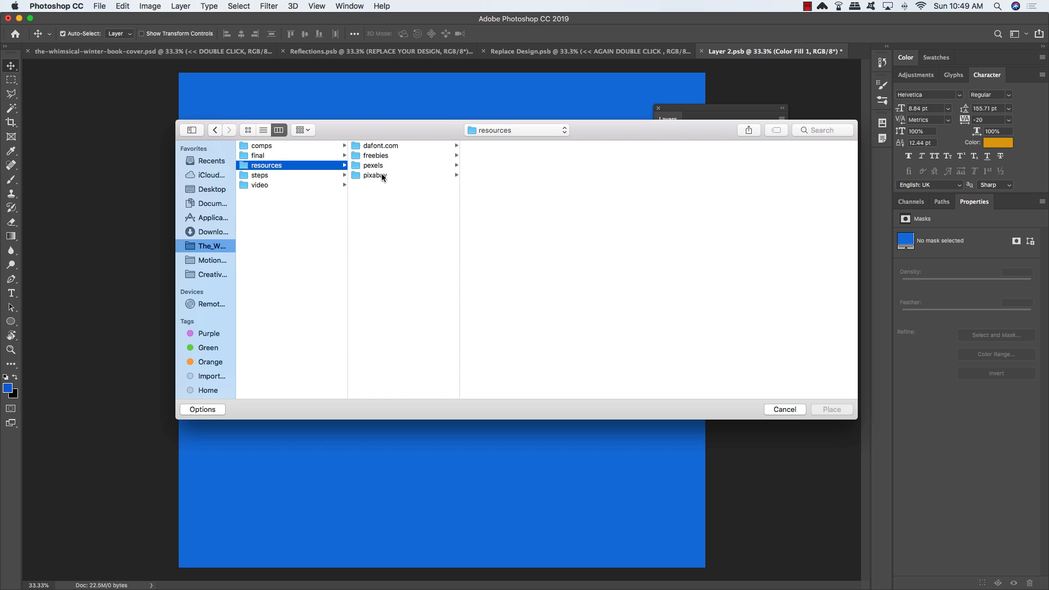
click(383, 177)
click(509, 145)
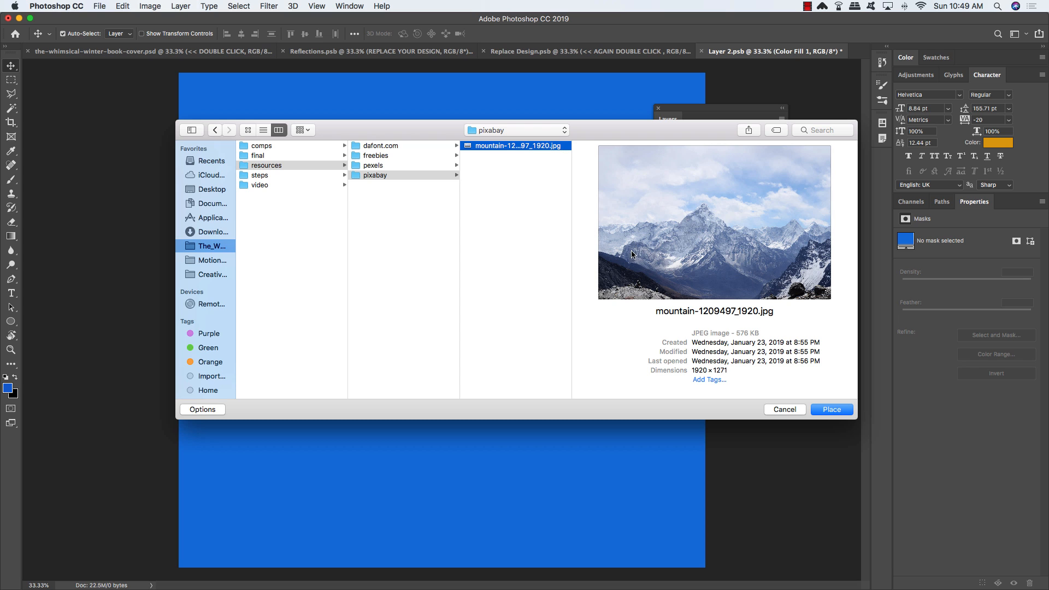
click(841, 411)
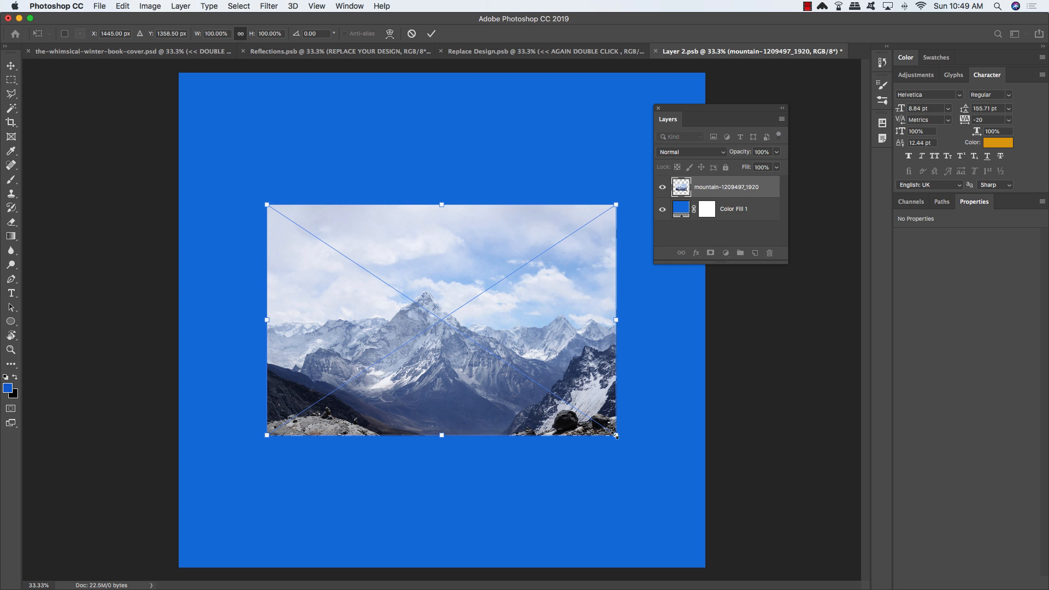
Step: Enlarge the mountain photo to about 236.61% so it covers the blue page, shifted slightly right
drag(616, 436, 838, 571)
drag(856, 581, 863, 584)
drag(572, 372, 592, 372)
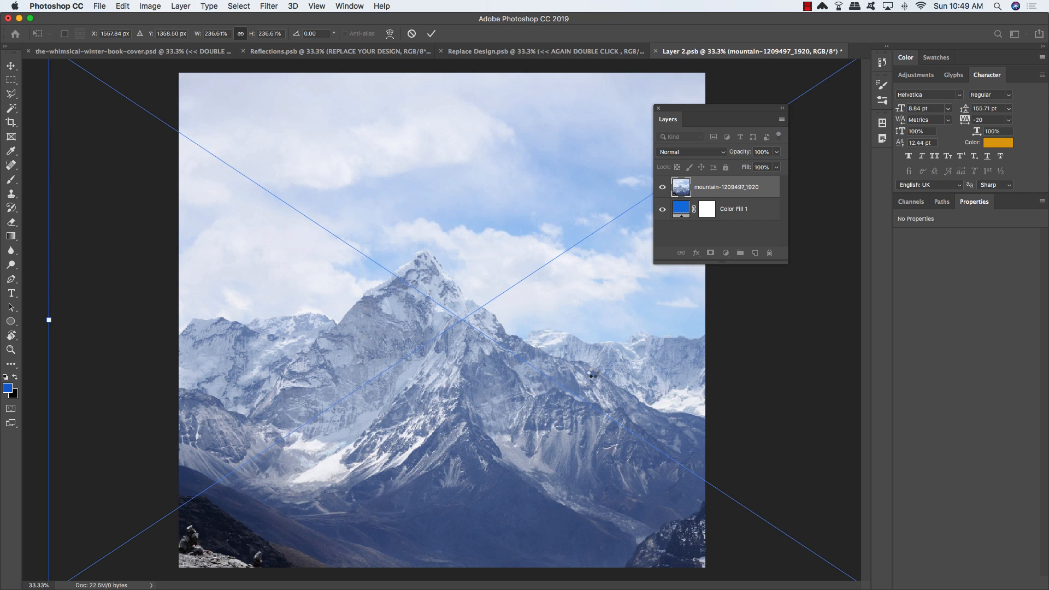
key(Return)
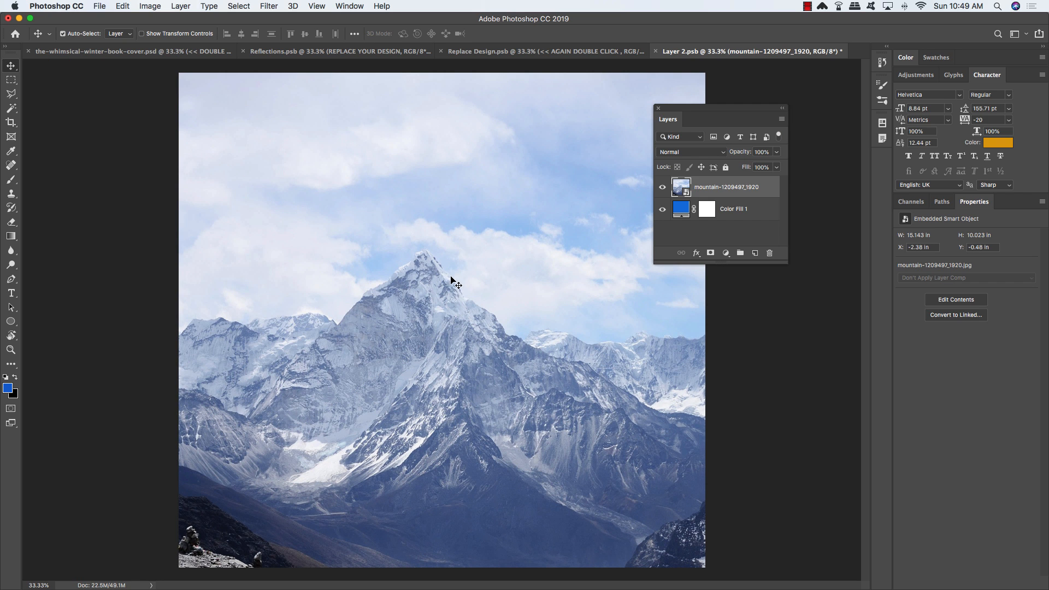
Step: Set the mountain layer to Multiply blend mode at 60% opacity
click(679, 154)
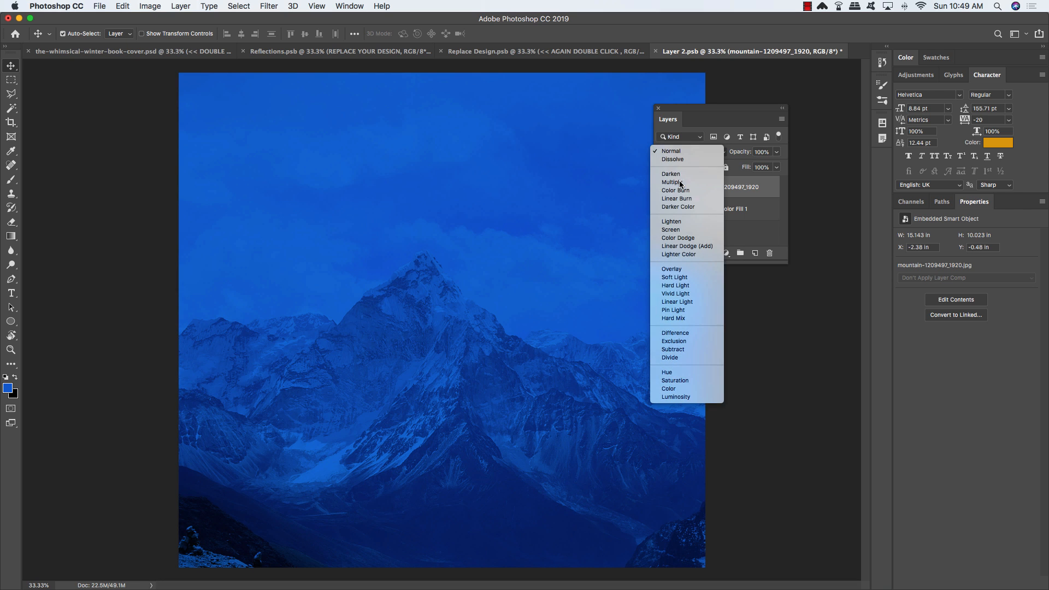
click(680, 183)
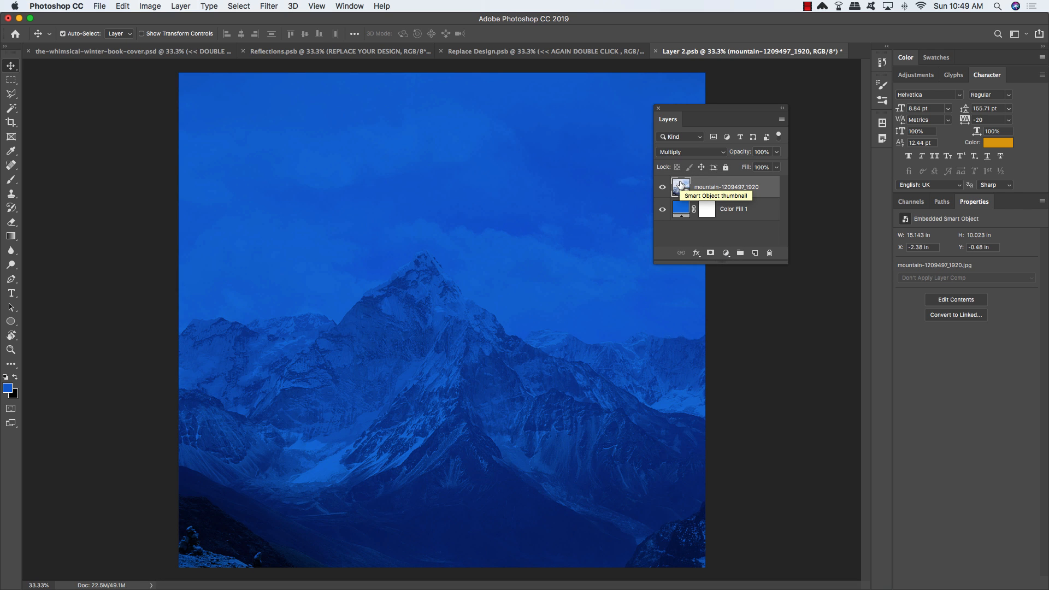
key(6)
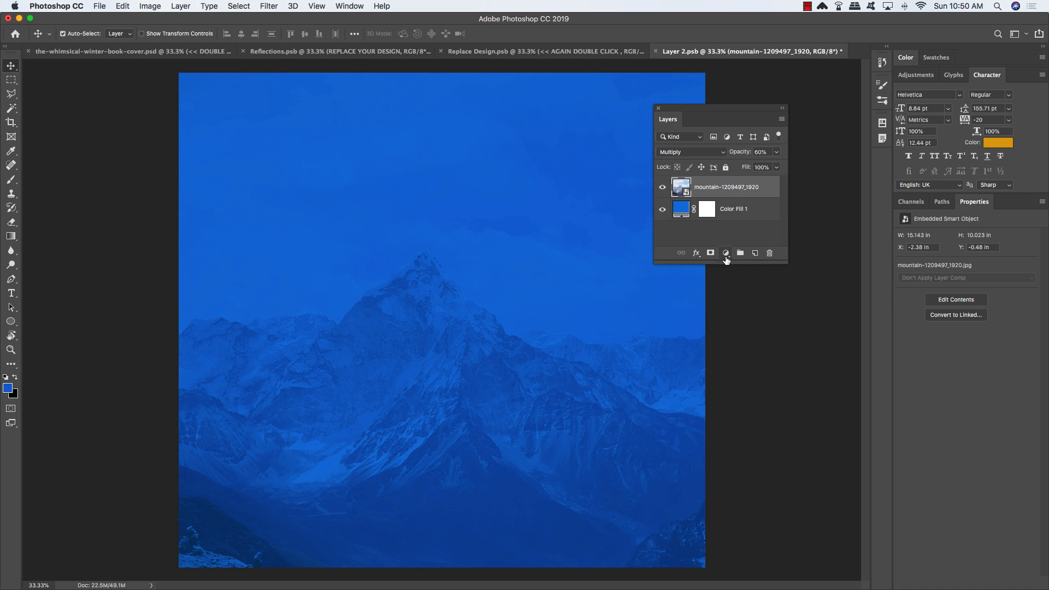
Step: Add a Black & White adjustment layer clipped to the mountain photo and compare it on and off
click(727, 254)
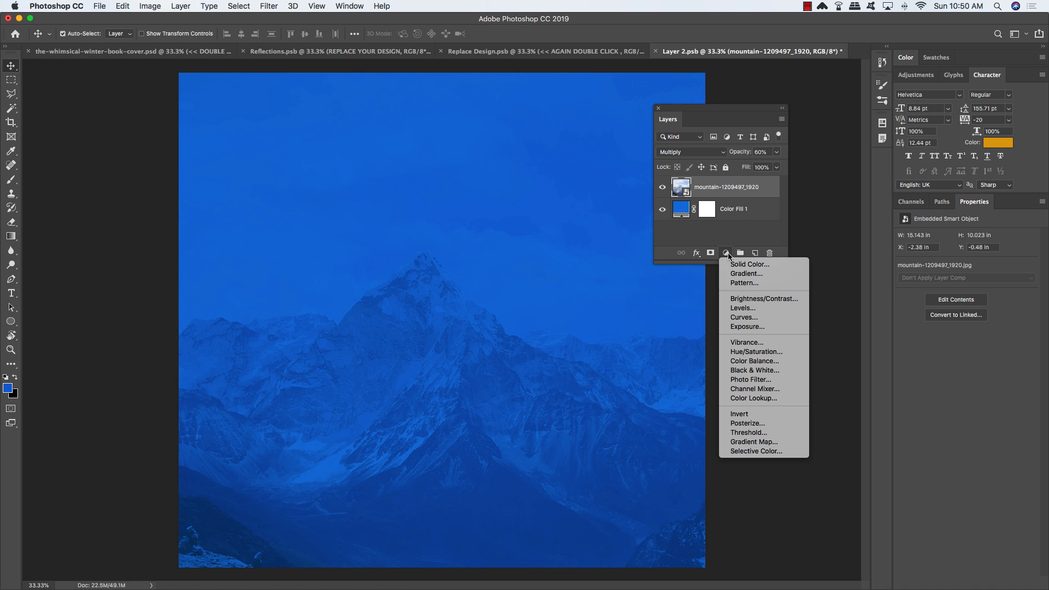
click(757, 371)
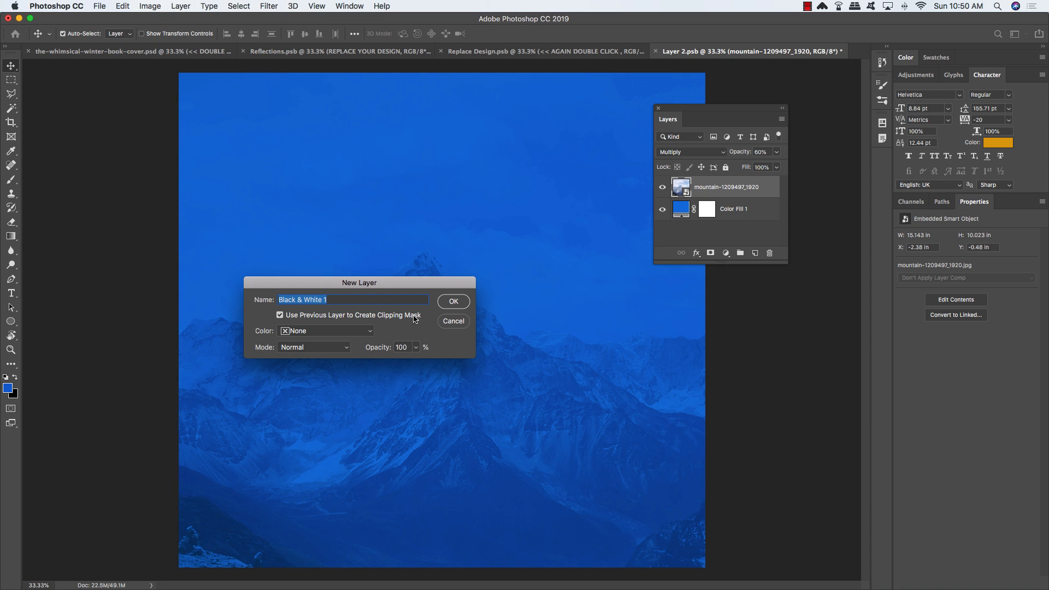
click(455, 301)
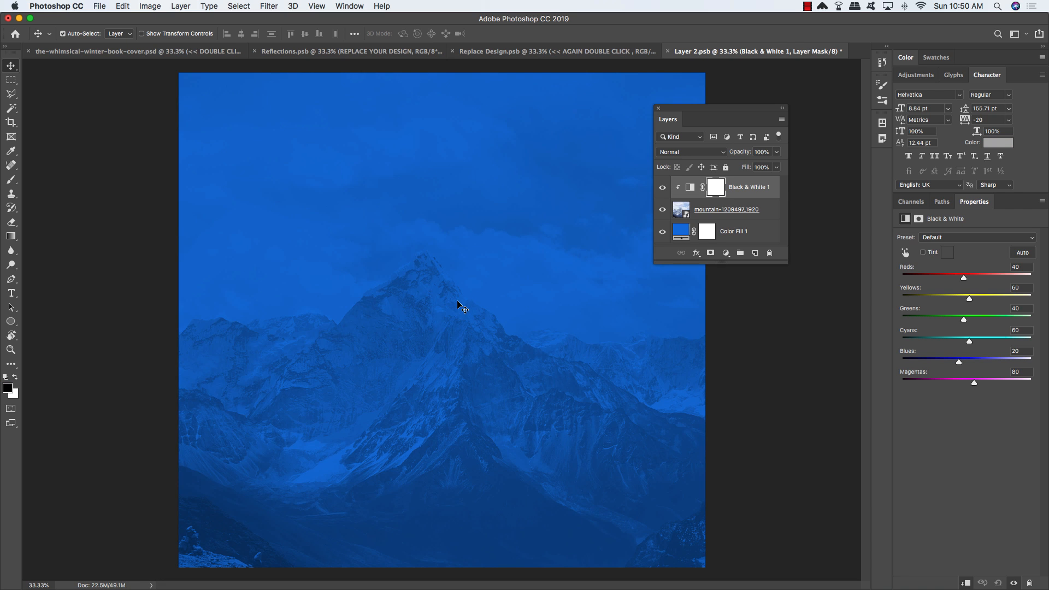
click(663, 188)
click(663, 189)
click(664, 189)
drag(683, 112, 709, 102)
drag(814, 255, 832, 278)
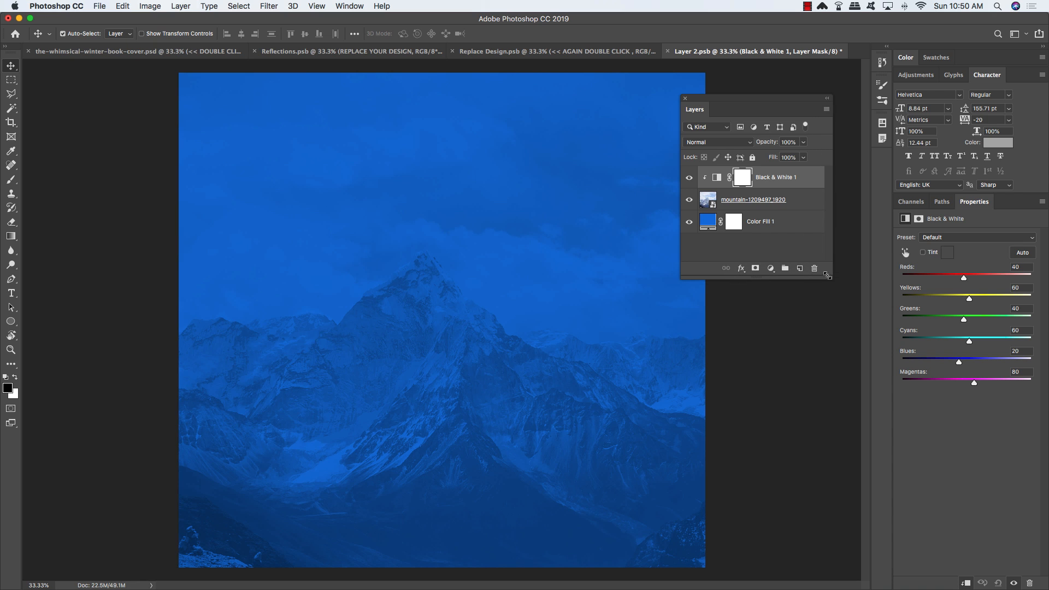
click(101, 6)
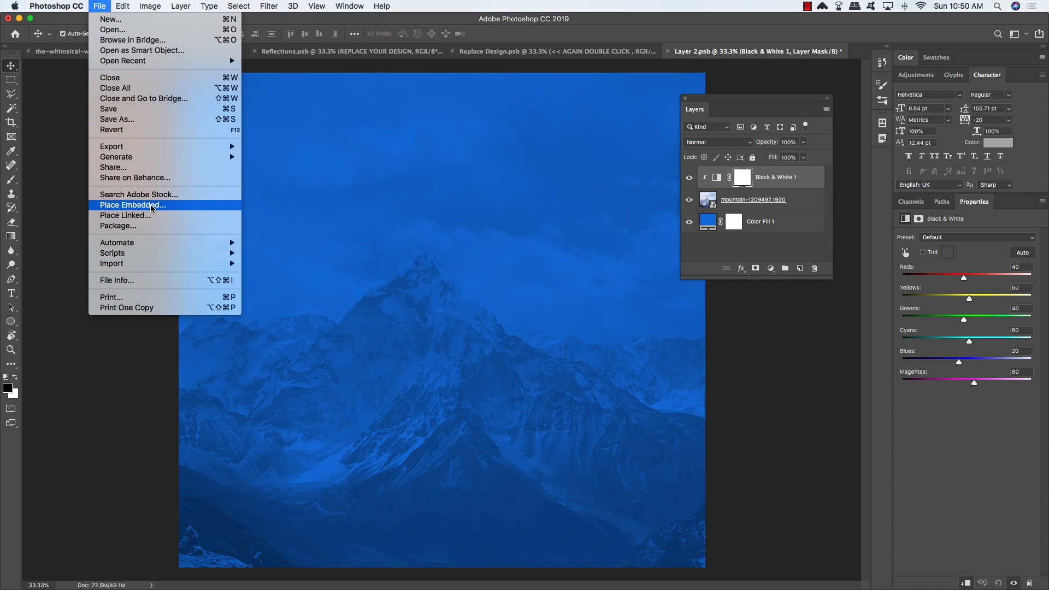
Step: Place G17.png from resources/freebies/NKate as an embedded gold texture
click(132, 206)
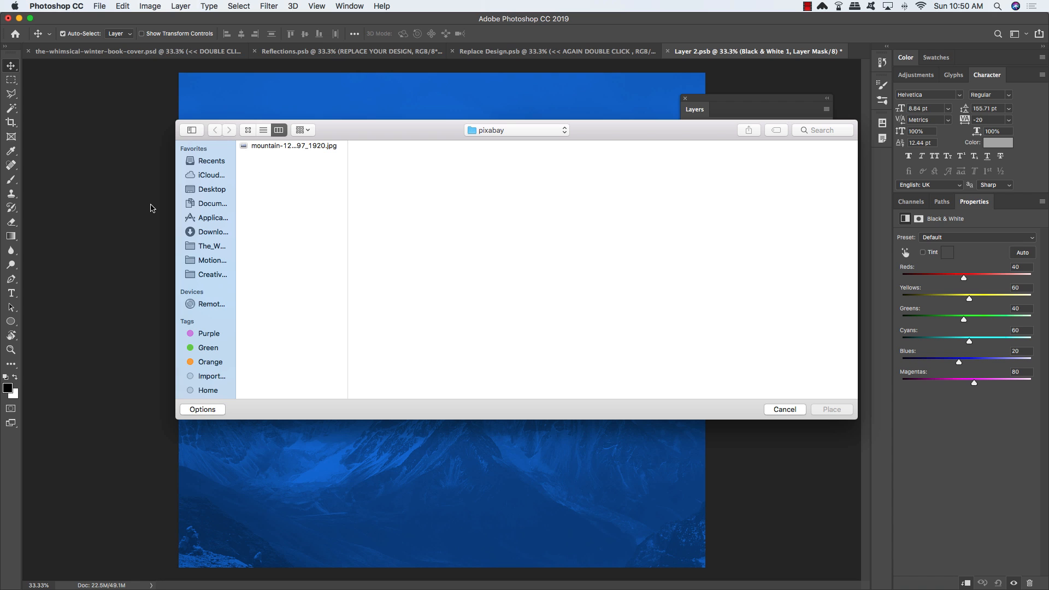
click(513, 134)
click(502, 147)
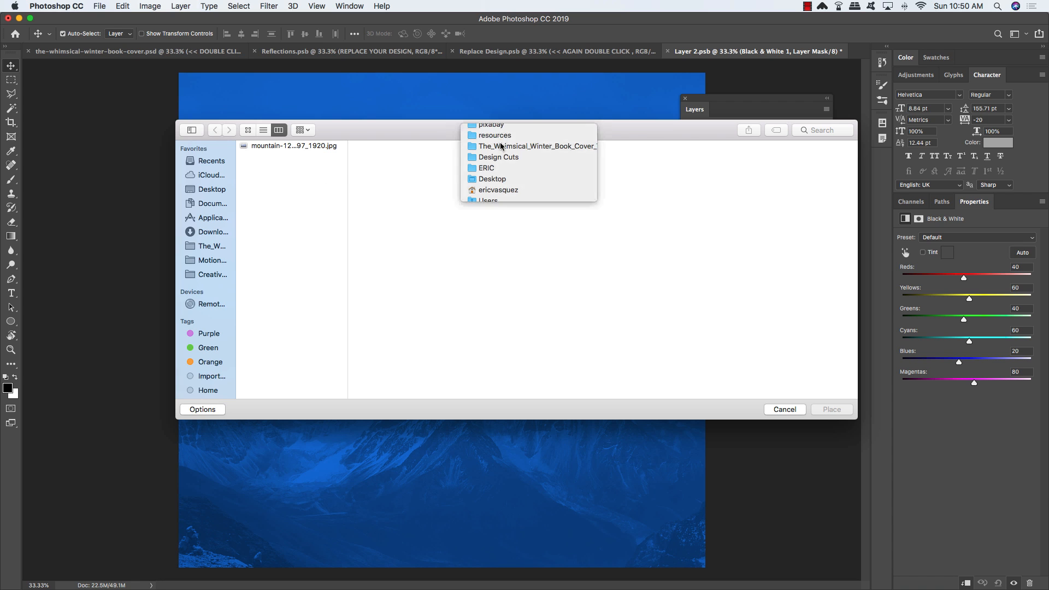
click(389, 156)
click(516, 157)
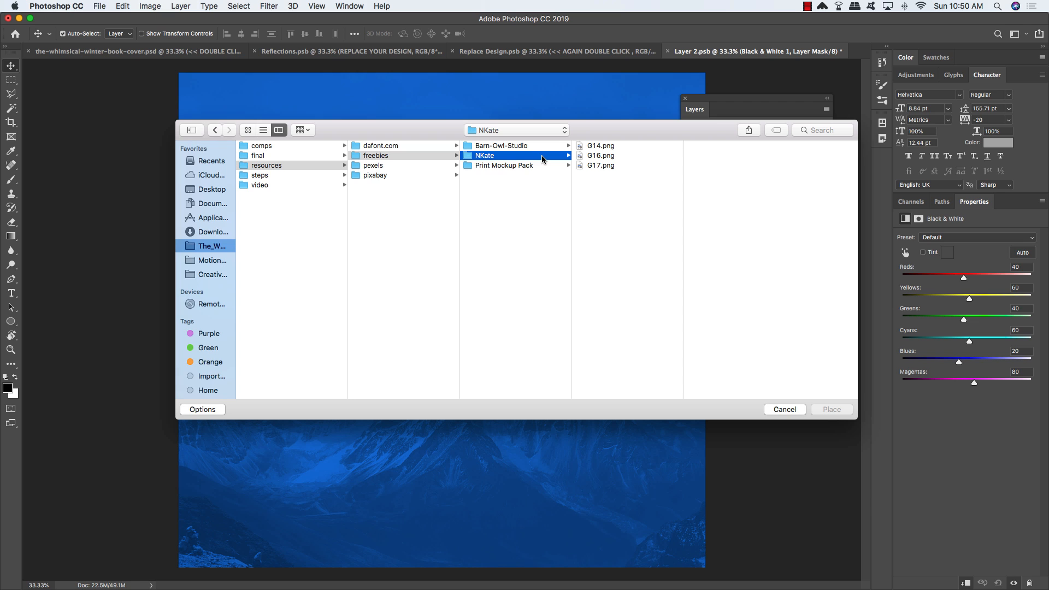
click(611, 167)
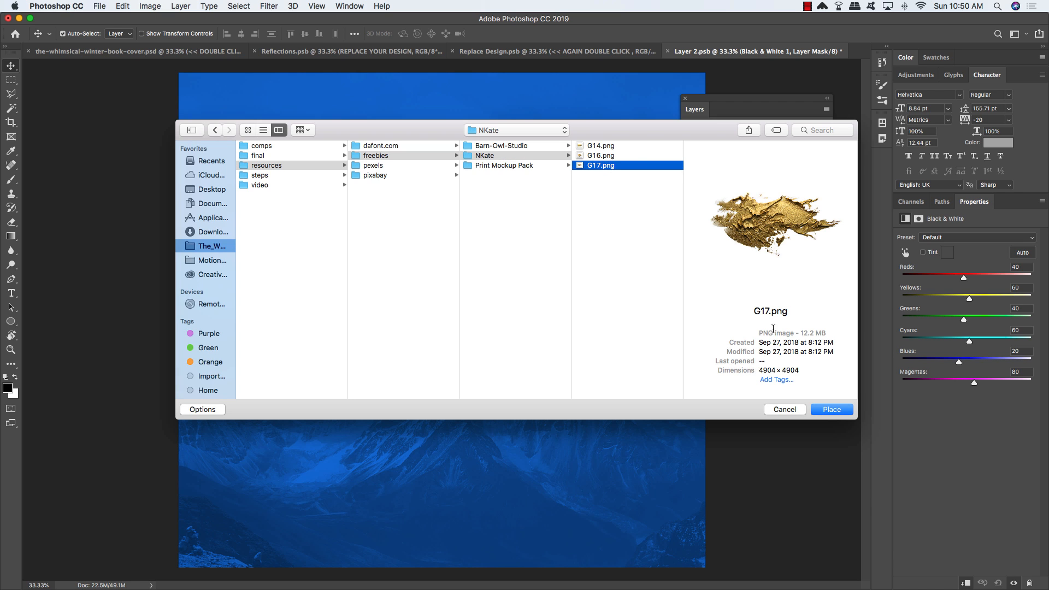
click(833, 414)
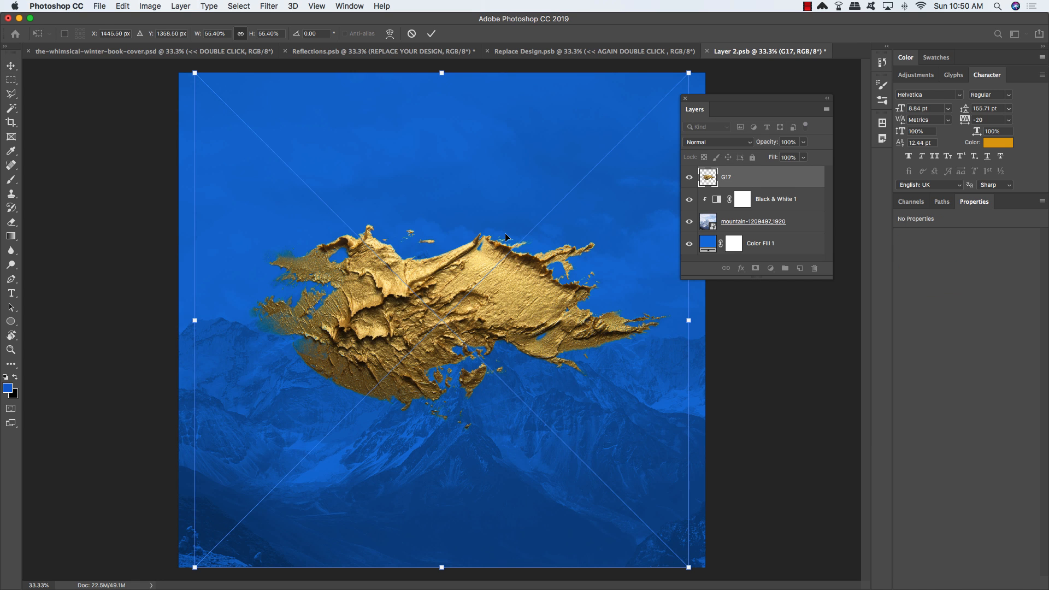
Step: Move the G17 texture into the bottom-right corner, tilted about 17 degrees
drag(453, 218, 598, 364)
drag(432, 258, 382, 348)
drag(653, 486, 669, 529)
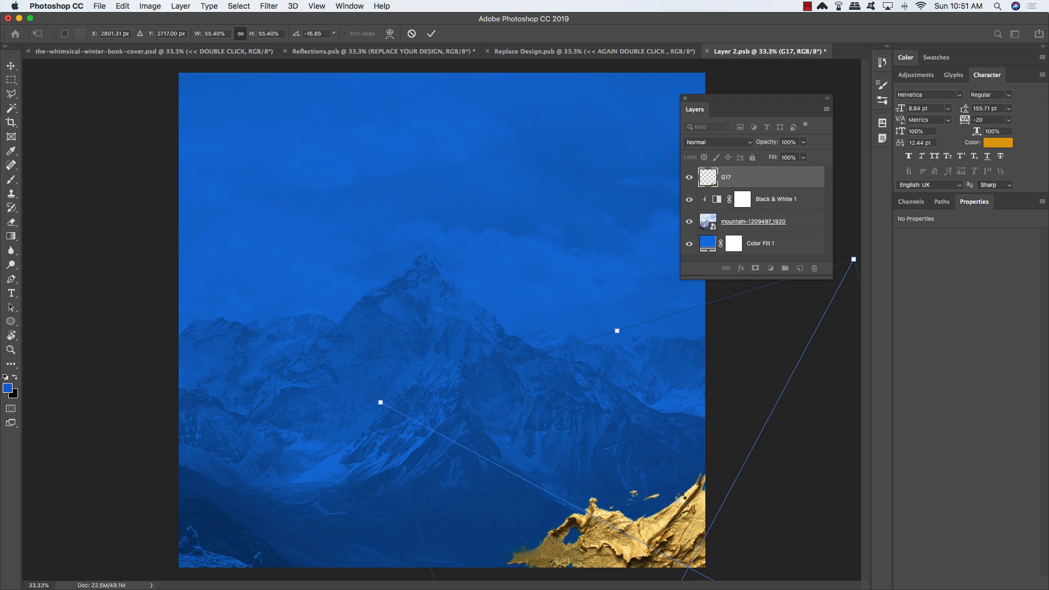
key(Return)
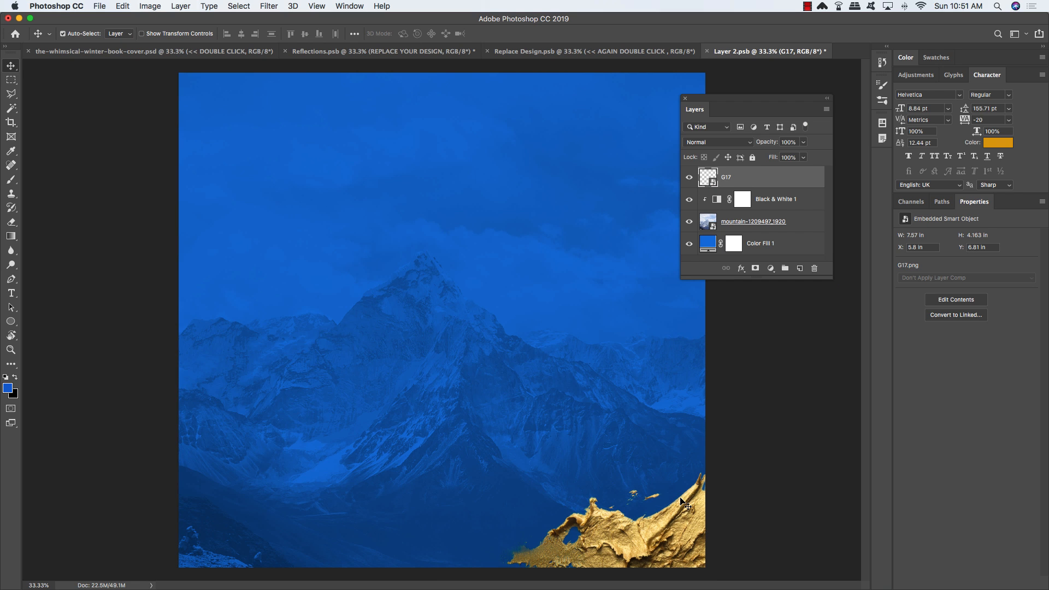
Step: Fit the whole cover in view and add a Hue/Saturation adjustment layer
scroll(732, 337, up, 2)
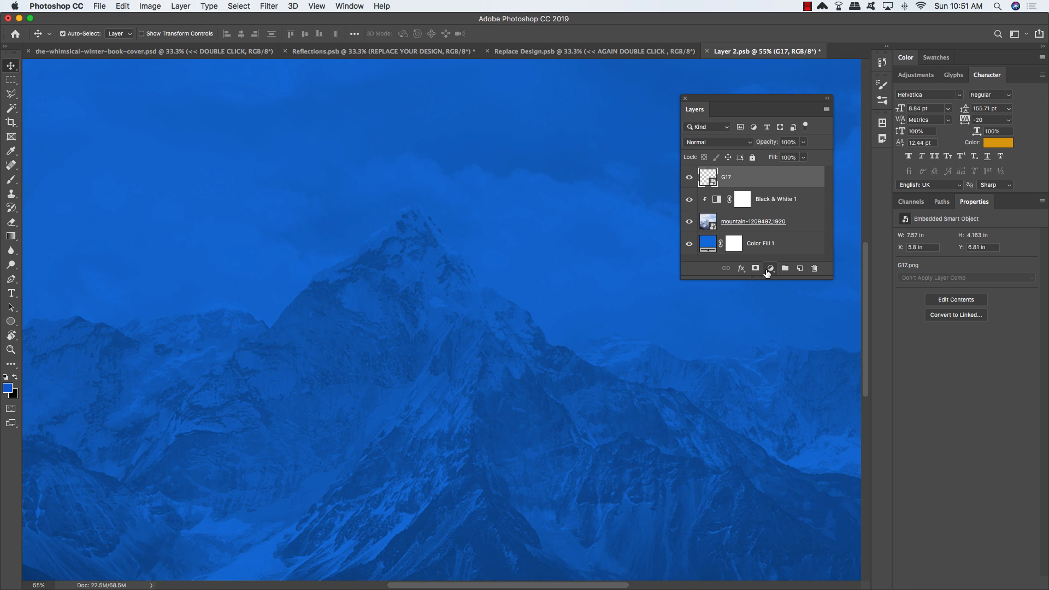
key(super+0)
click(770, 268)
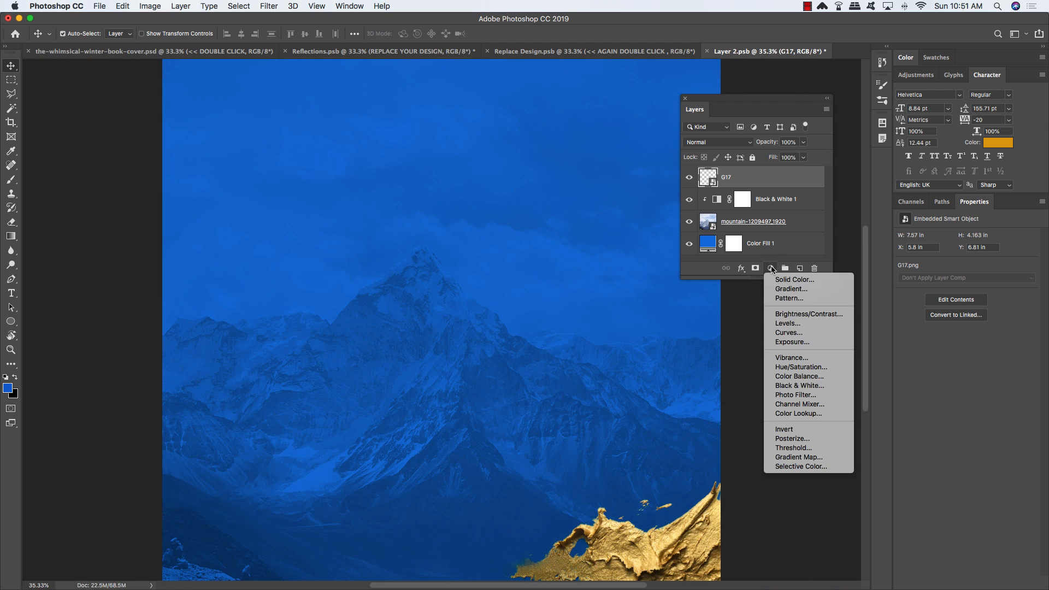
click(792, 367)
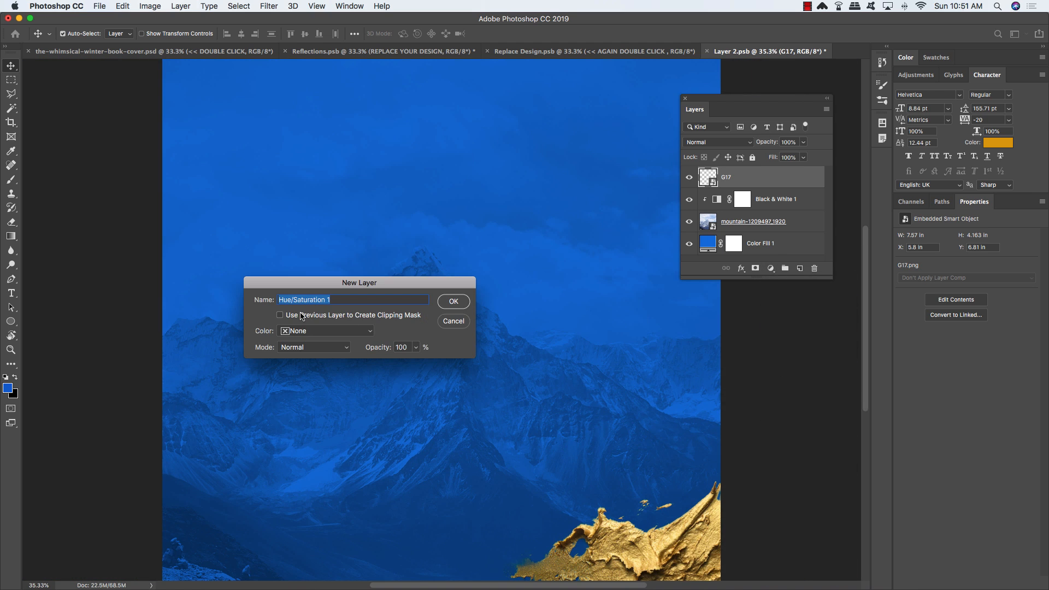
Step: Clip the Hue/Saturation adjustment to G17 and raise Saturation to +38
click(302, 315)
click(453, 302)
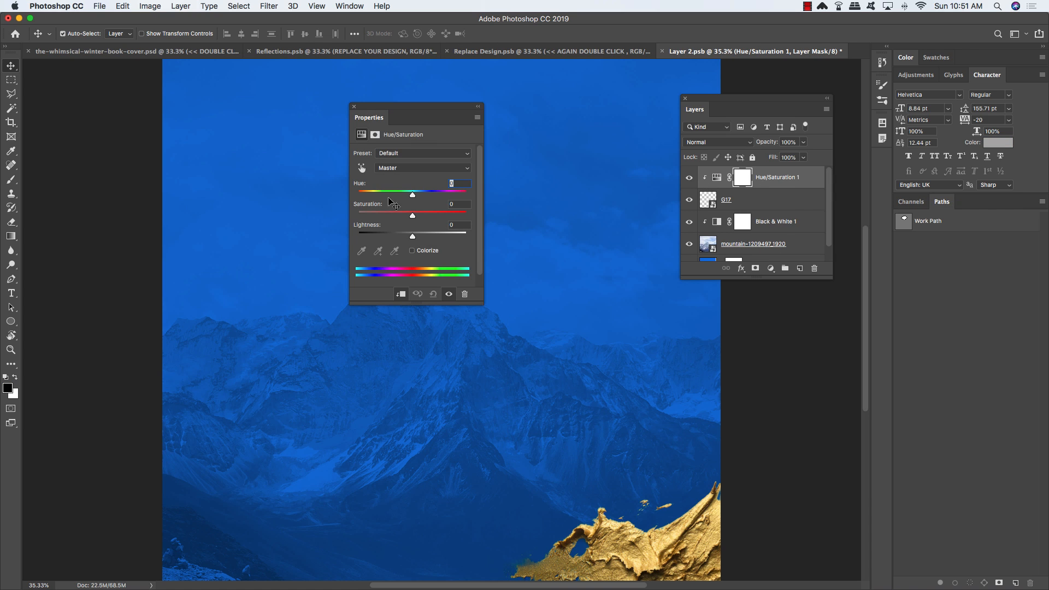
drag(414, 212, 433, 219)
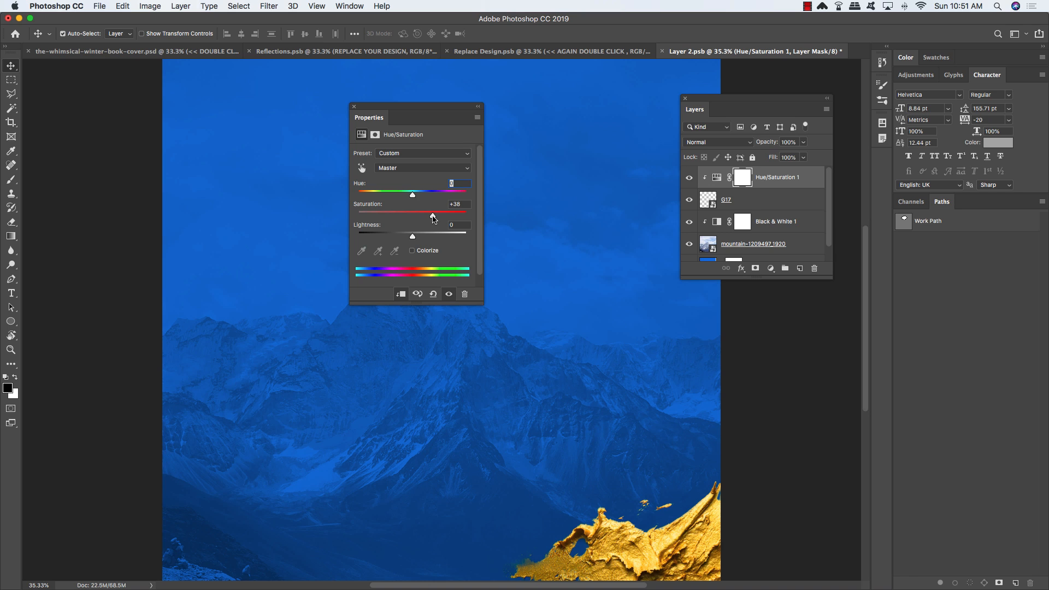
click(689, 177)
click(689, 178)
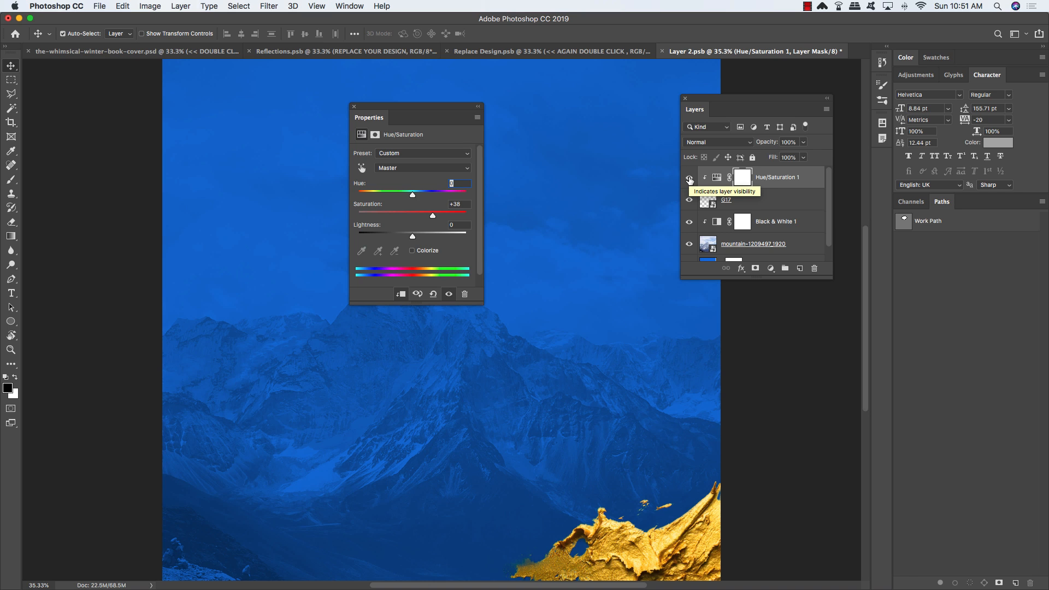
click(690, 178)
click(689, 178)
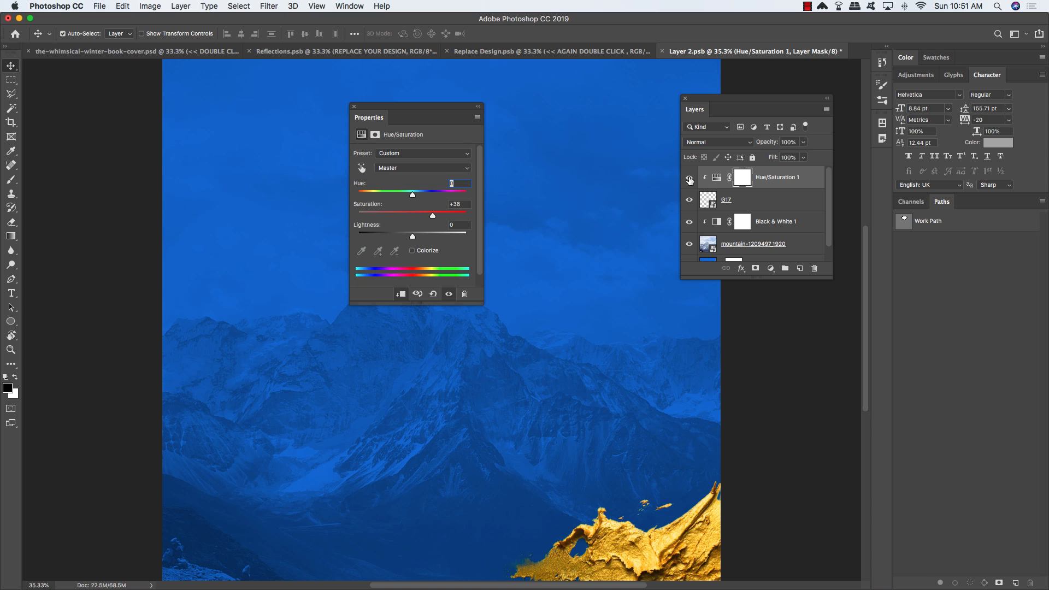
click(354, 108)
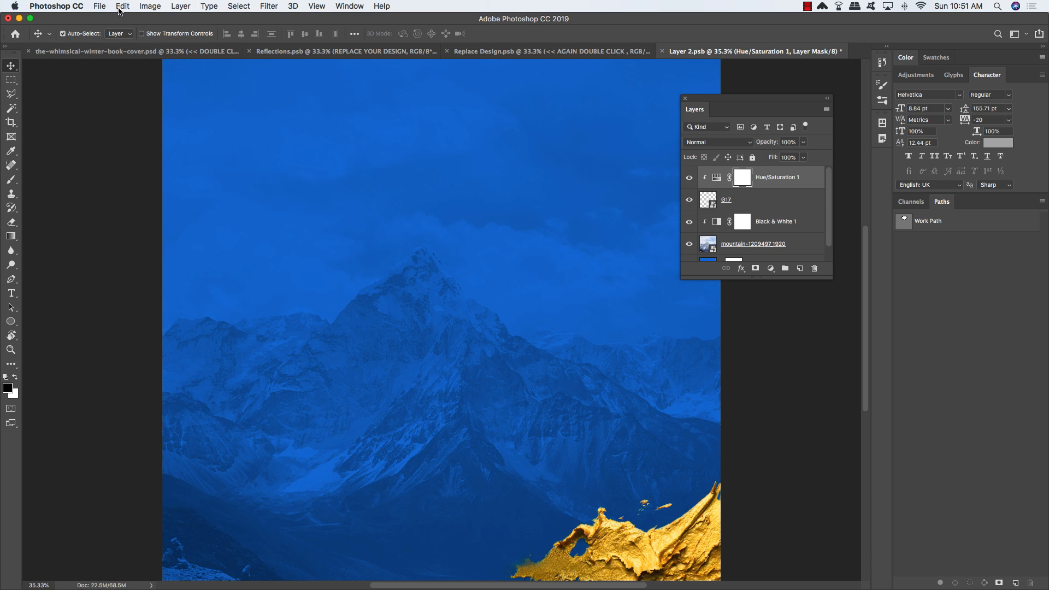
click(95, 5)
Step: Place G14.png from the NKate folder and move it toward the top-left corner
click(131, 205)
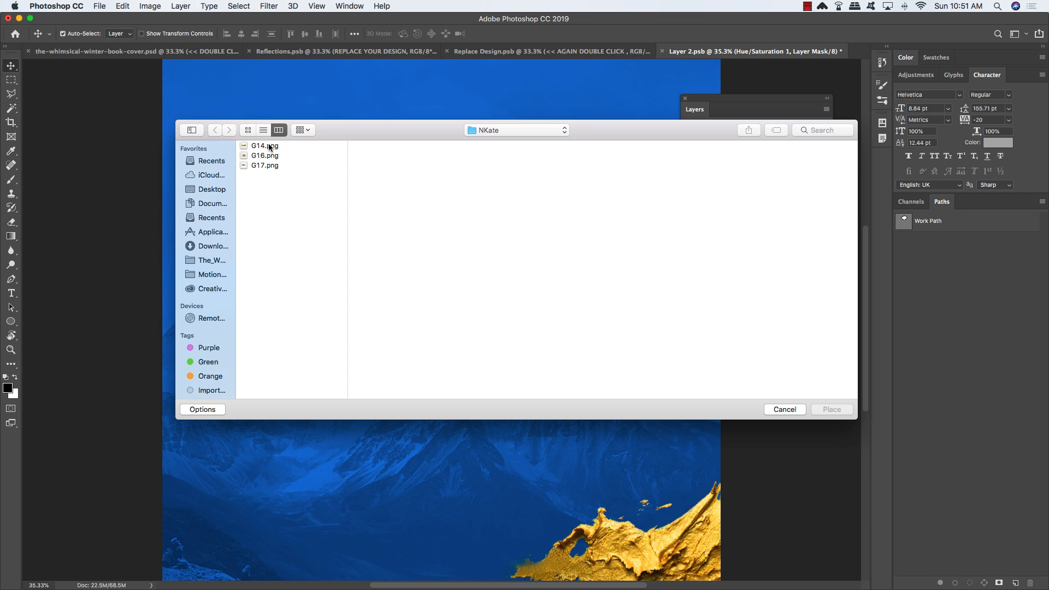
click(268, 146)
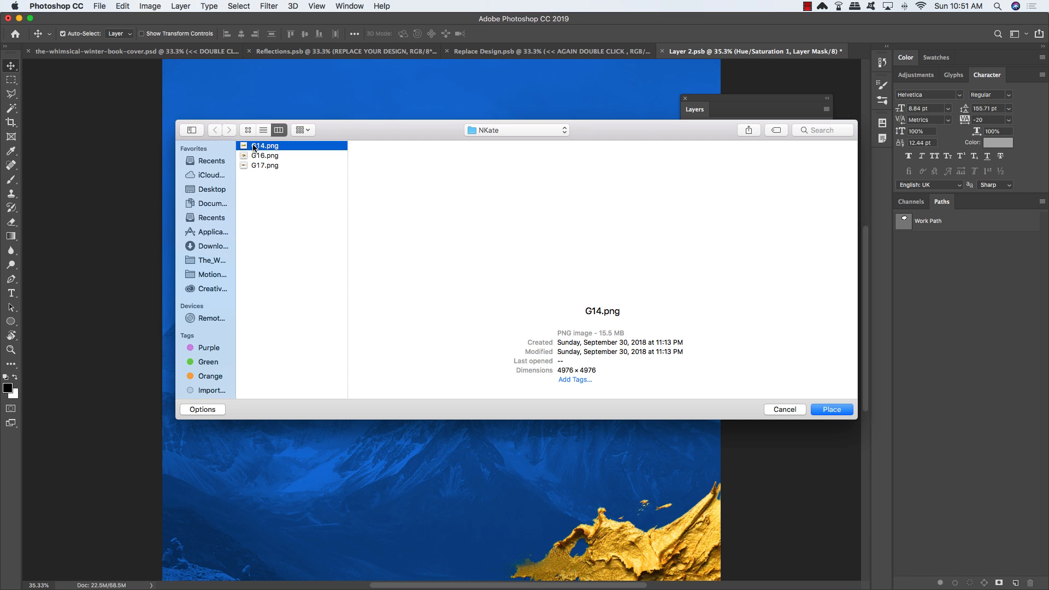
click(832, 410)
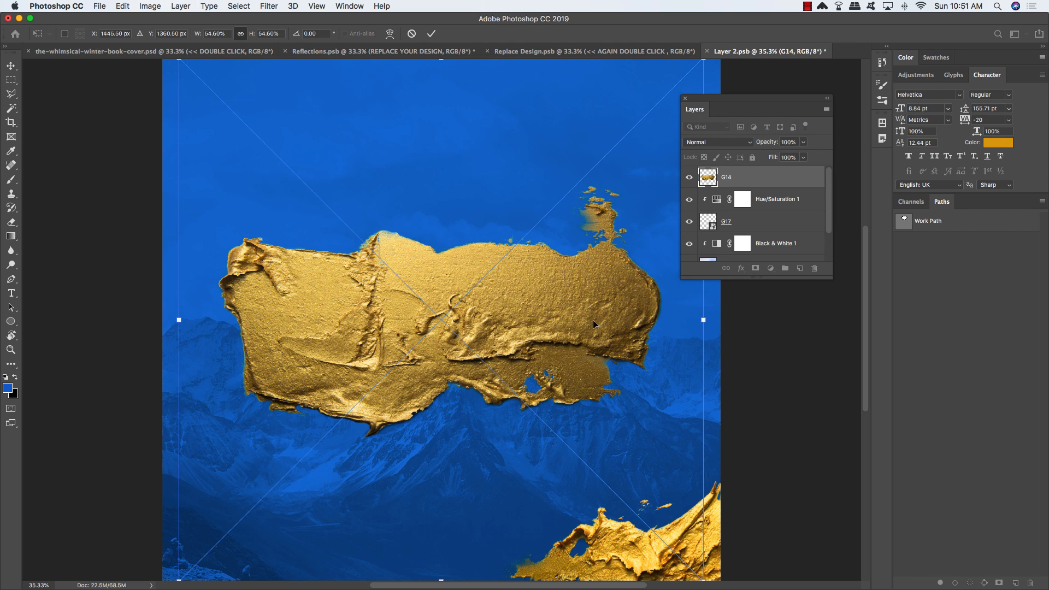
drag(583, 343, 401, 184)
key(super+minus)
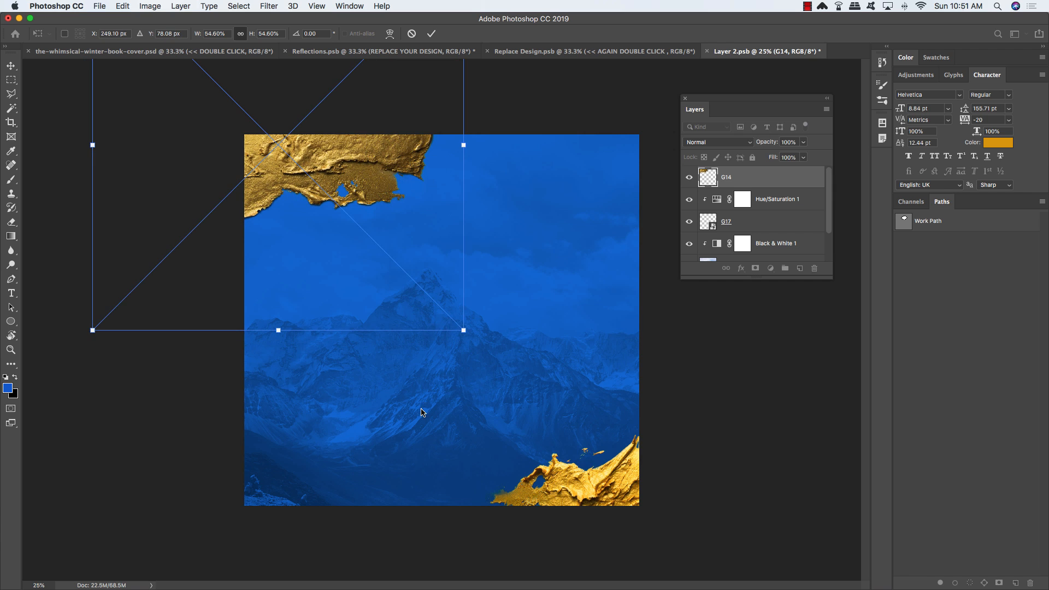
key(Return)
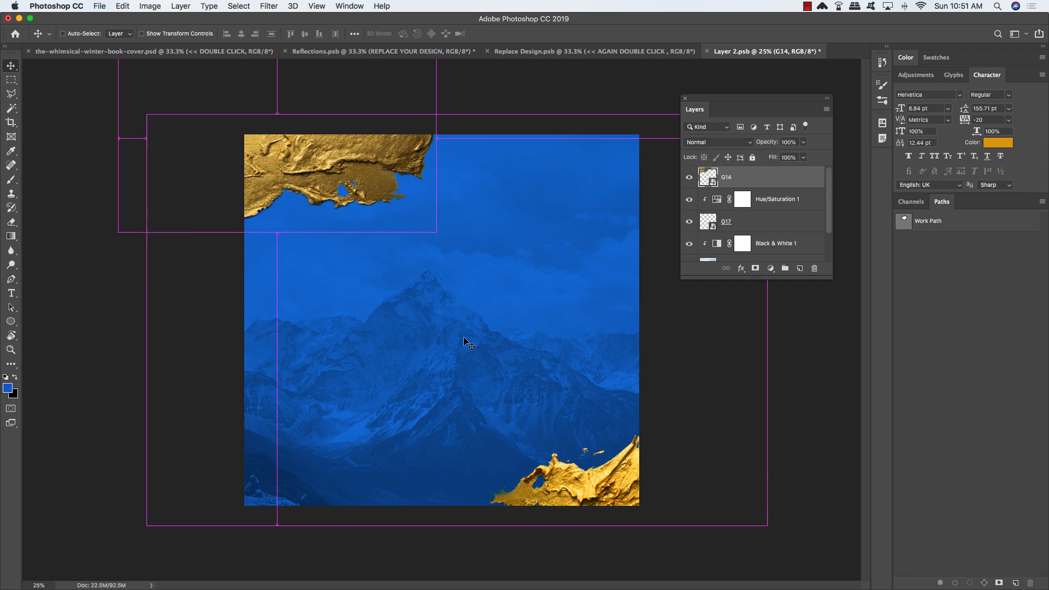
Step: Rotate the G14 stroke to about -30° and tuck it further into the upper-left corner
key(super+t)
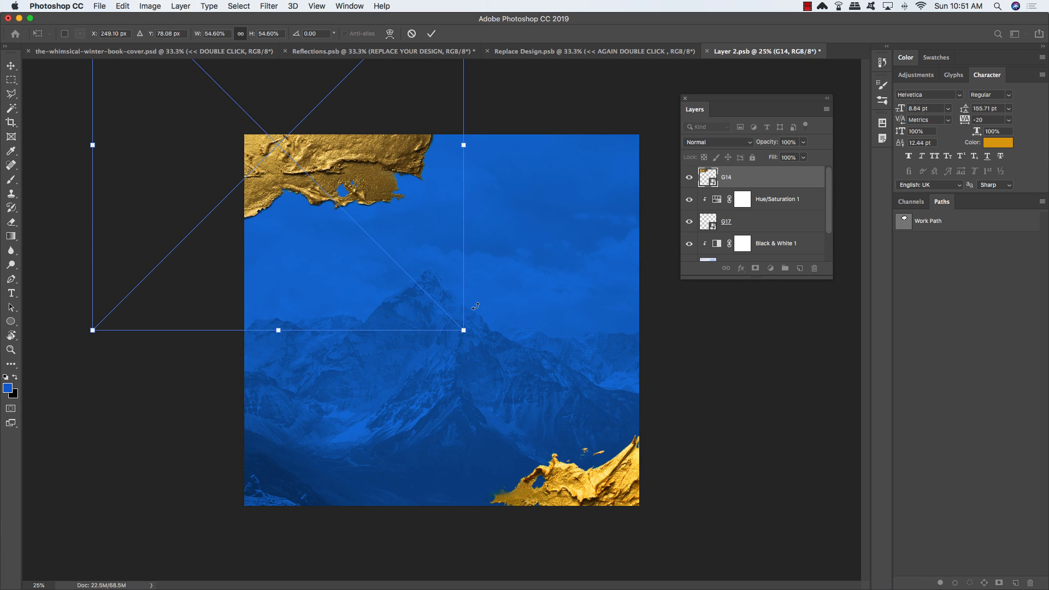
drag(475, 307, 499, 216)
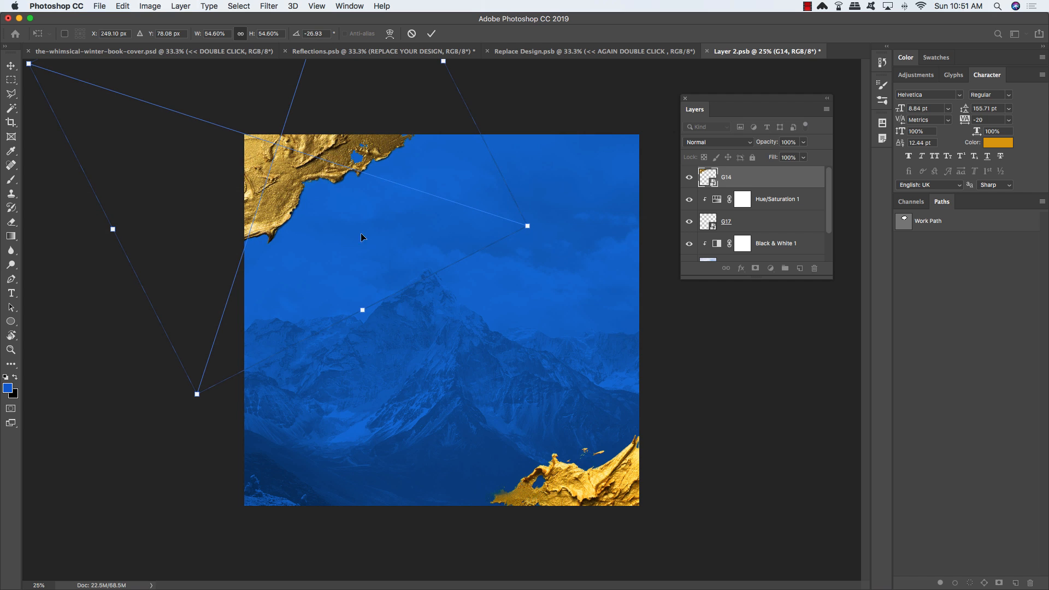
drag(347, 231, 343, 194)
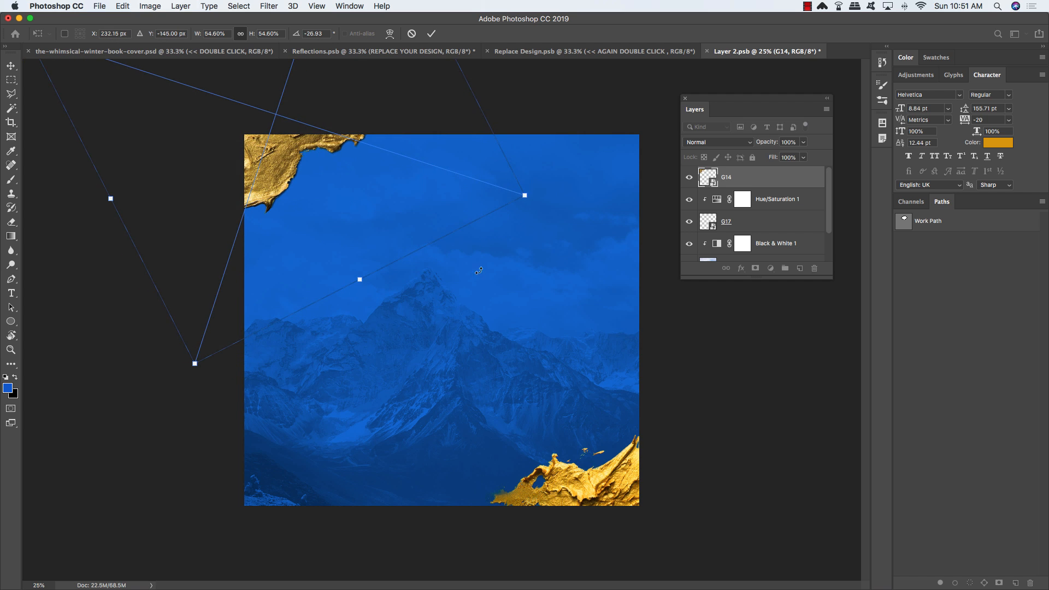
mouse_move(480, 272)
mouse_down()
mouse_move(493, 269)
mouse_move(487, 254)
mouse_up()
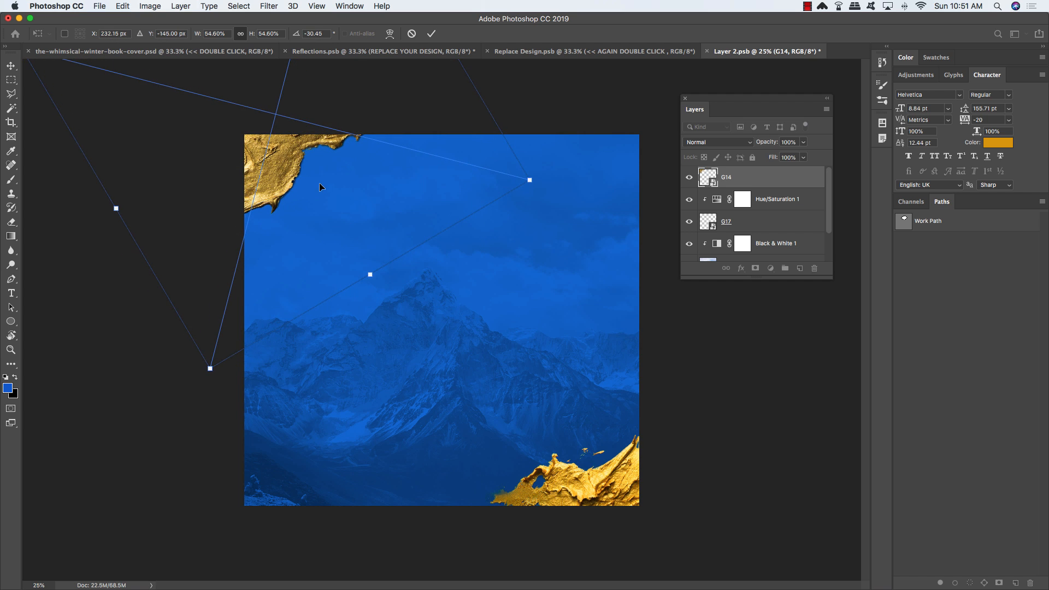
drag(319, 183, 330, 188)
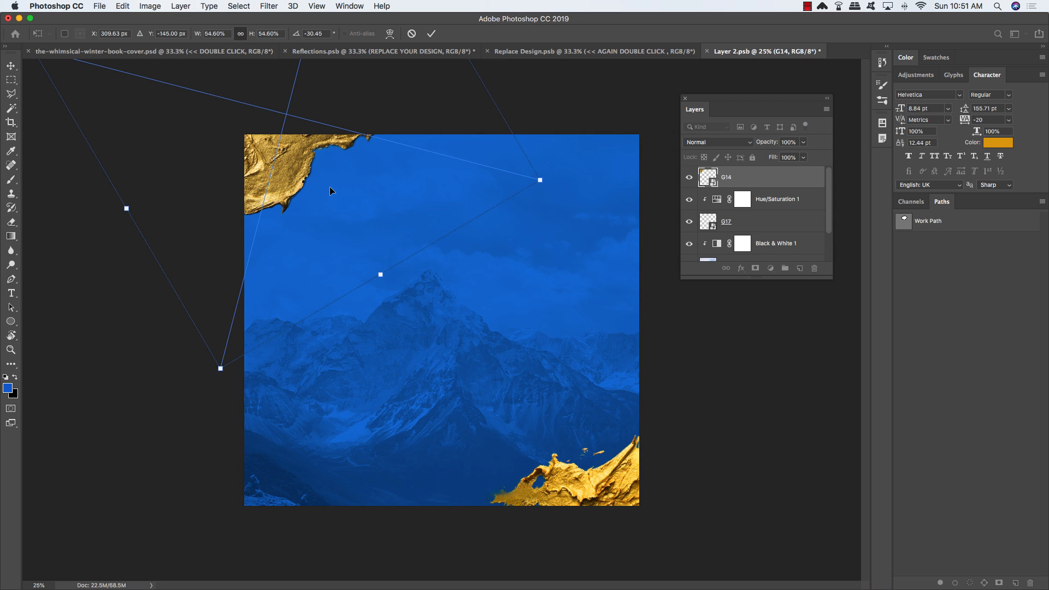
key(Return)
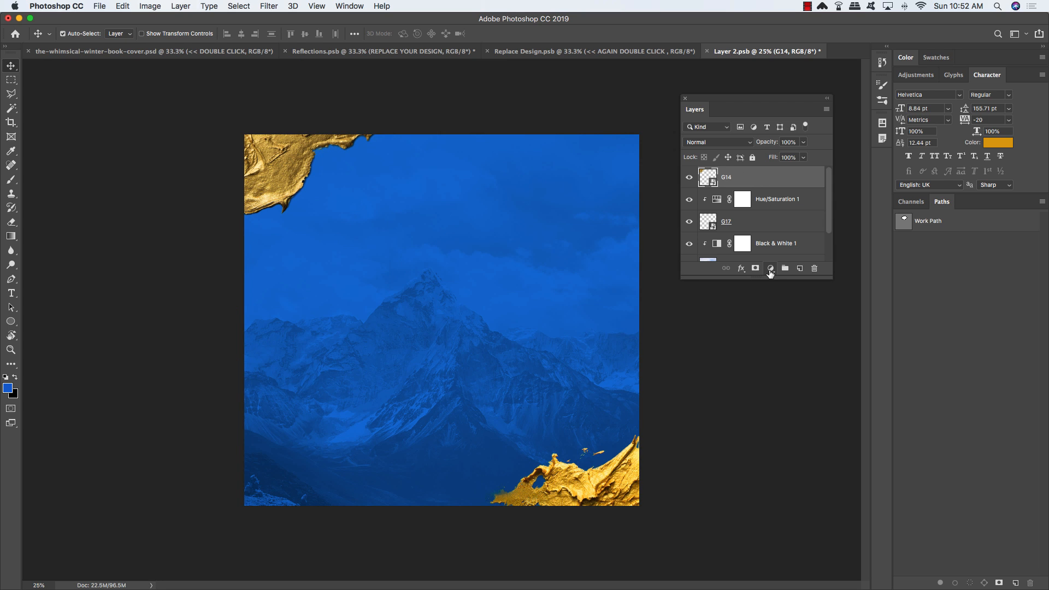
Step: Add a clipped Hue/Saturation 2 layer raising the G14 stroke's saturation to +38
click(771, 268)
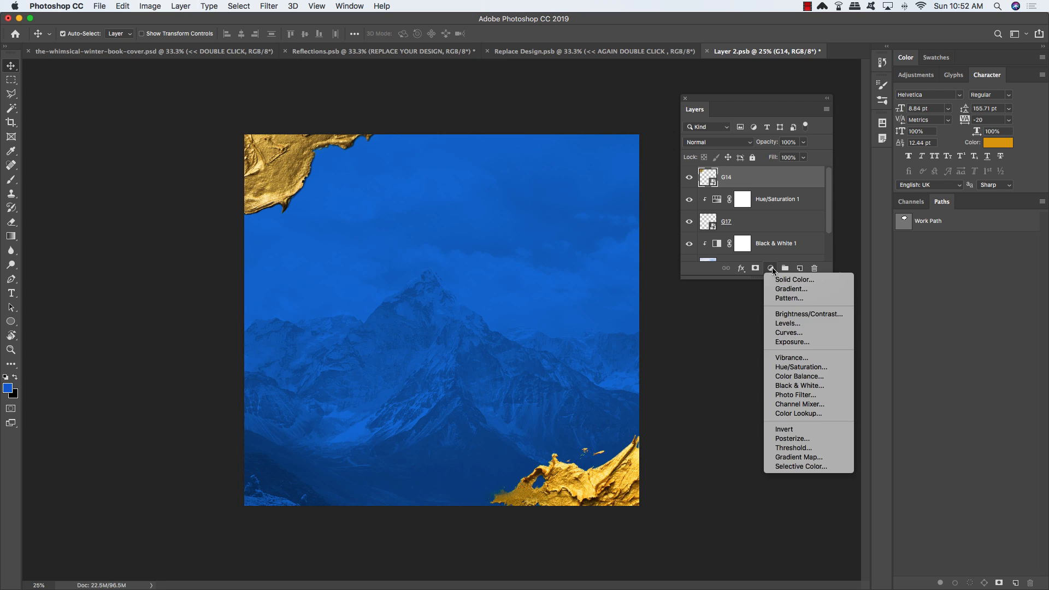
alt+click(788, 367)
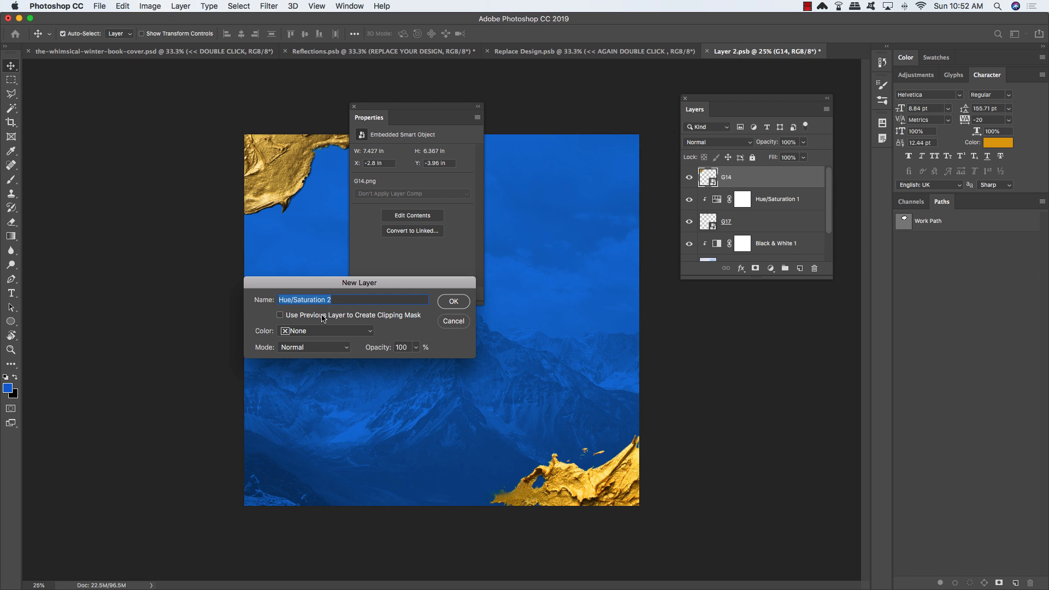
click(454, 303)
drag(413, 213, 427, 217)
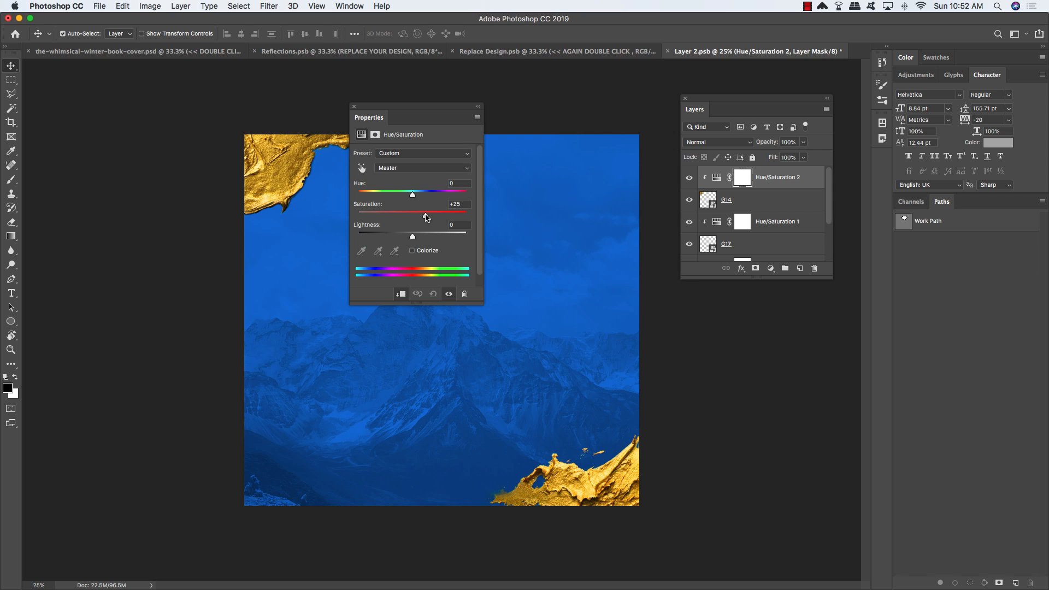
click(354, 106)
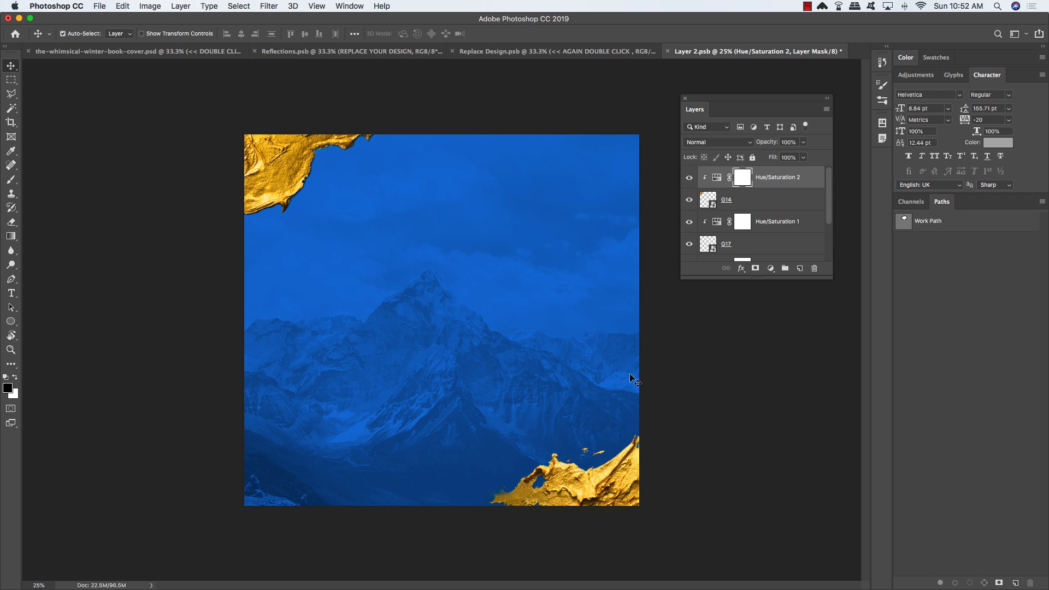
Step: Expand the Layers panel and select the four gold stroke layers together
drag(829, 277, 827, 388)
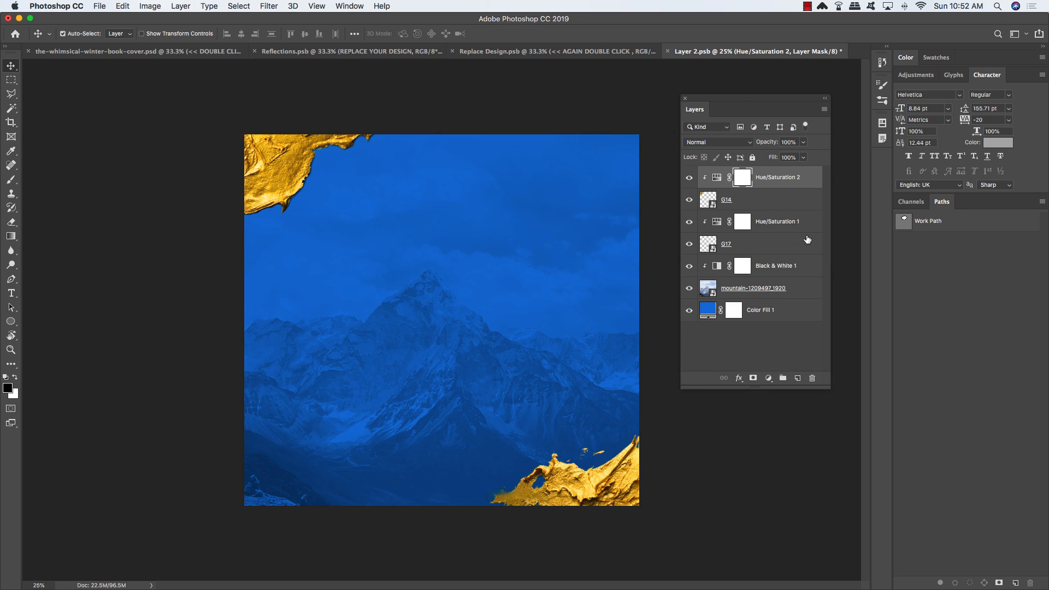
click(800, 180)
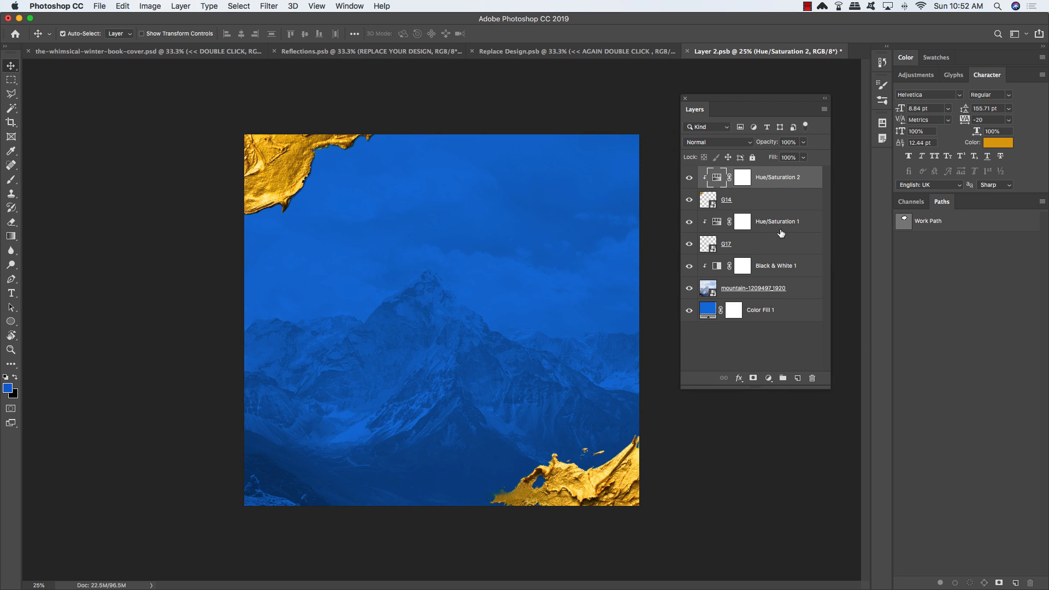
shift+click(789, 250)
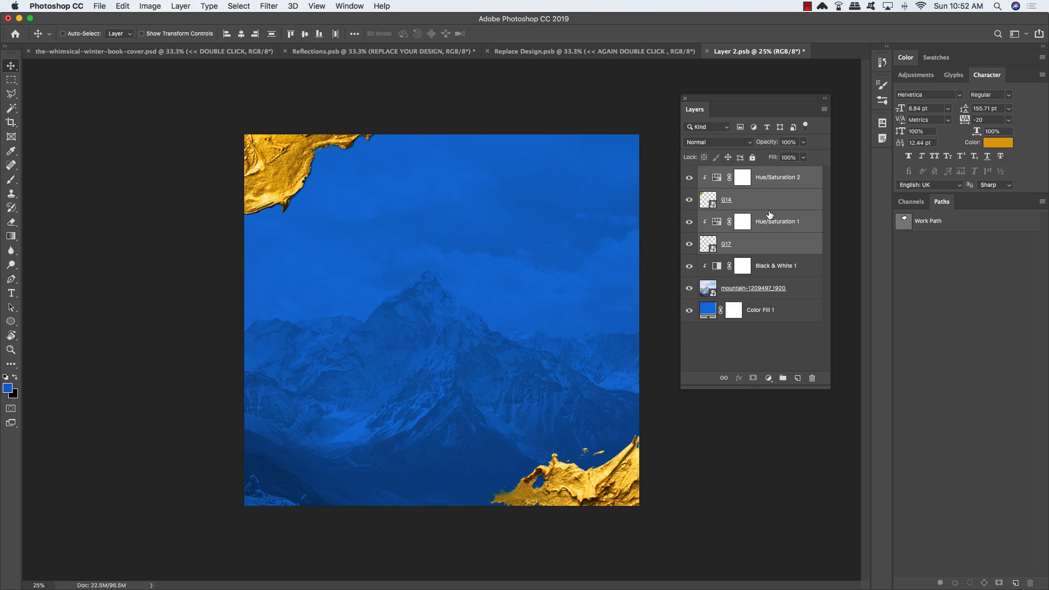
Step: Group the selected gold layers and name the group METALLIC STROKES
key(super+g)
double_click(731, 173)
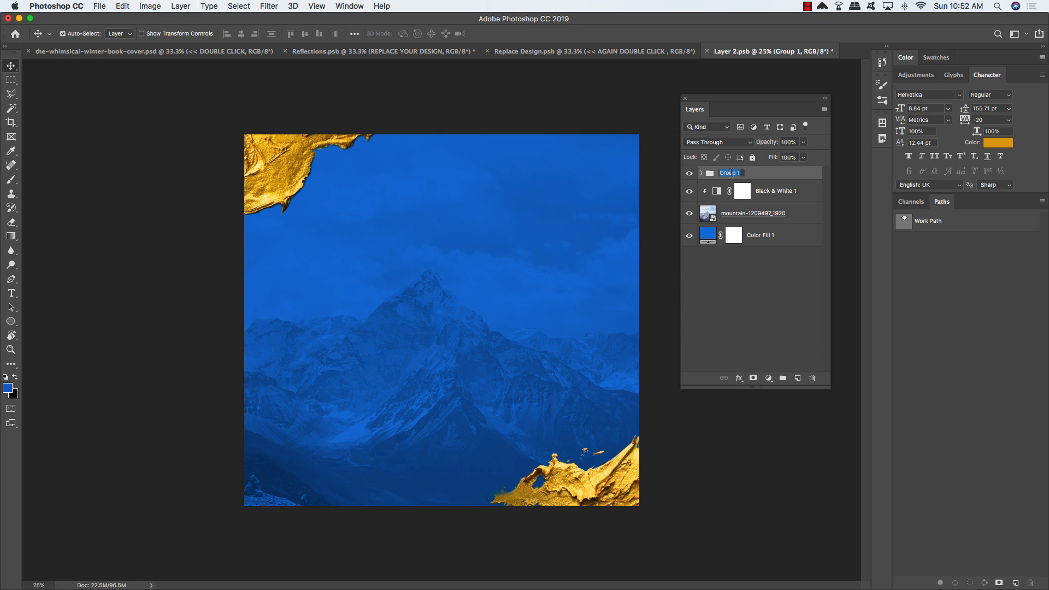
text(METALLIC STROKES)
key(Return)
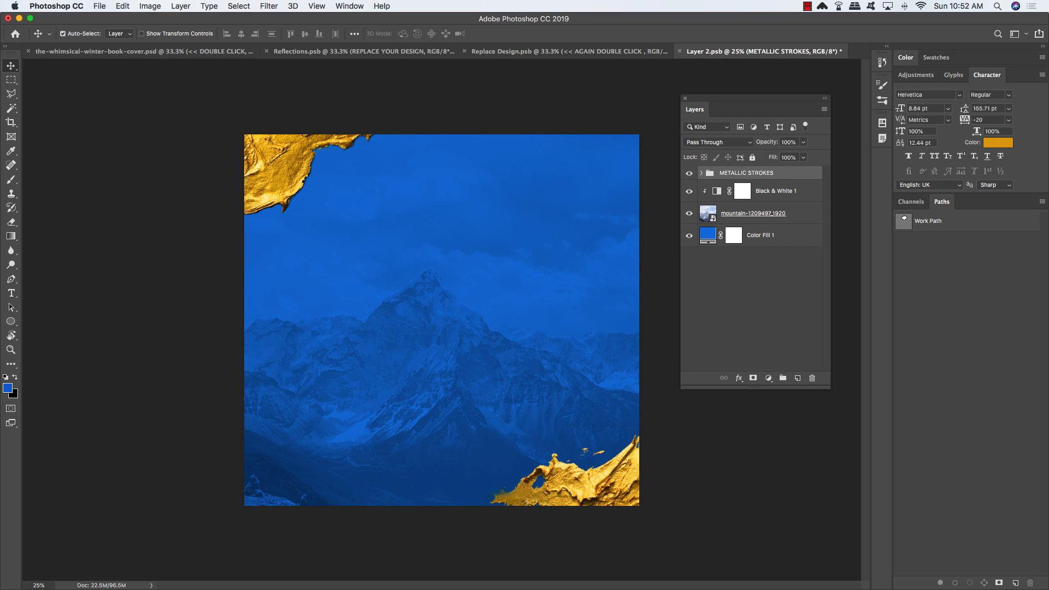
Step: Group Black & White 1, the mountain and Color Fill 1 as BACKGROUND
click(816, 195)
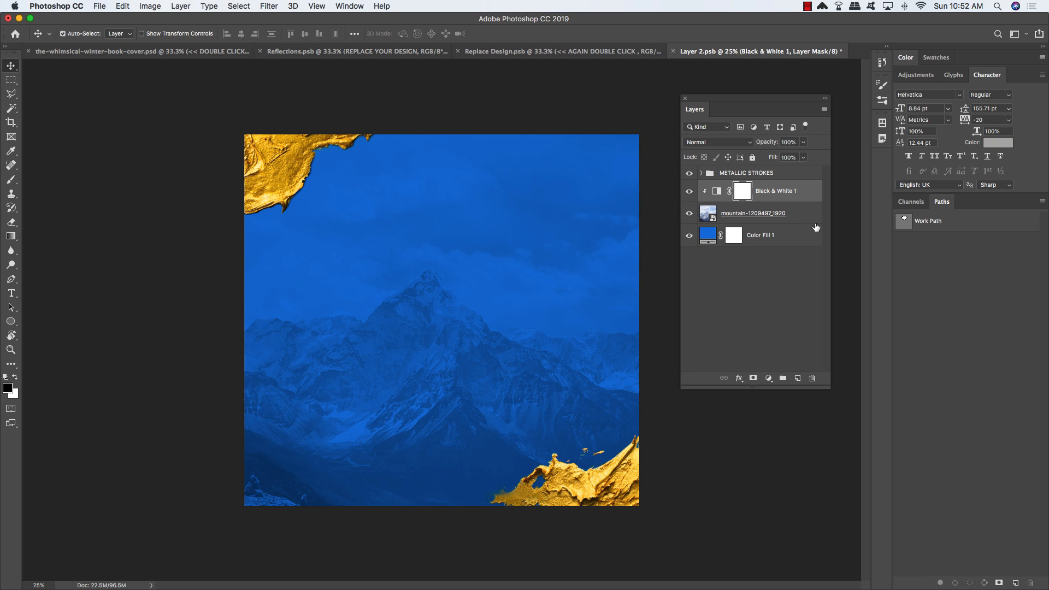
shift+click(799, 241)
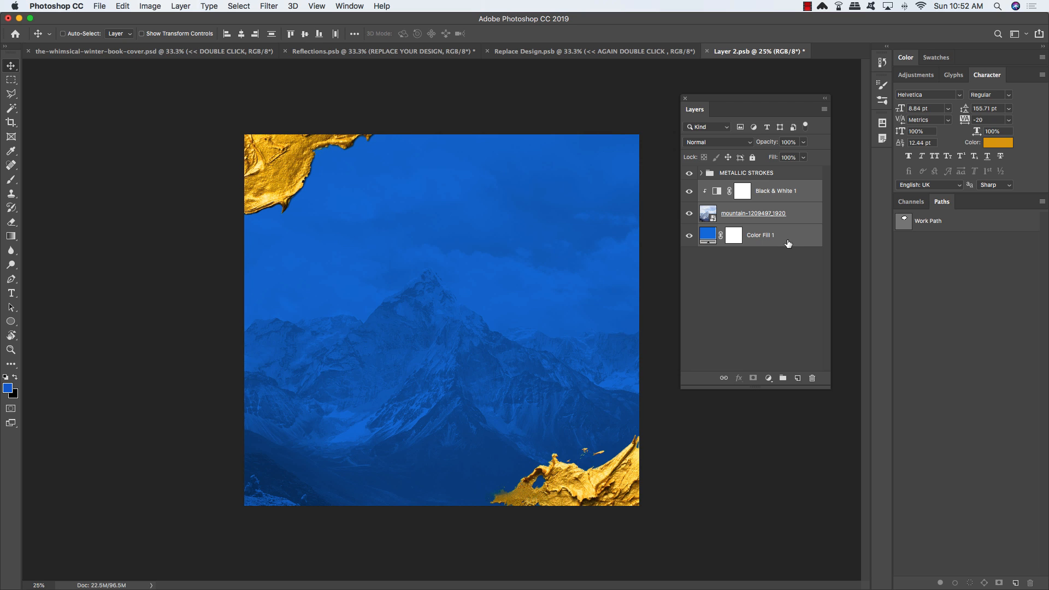
key(super+g)
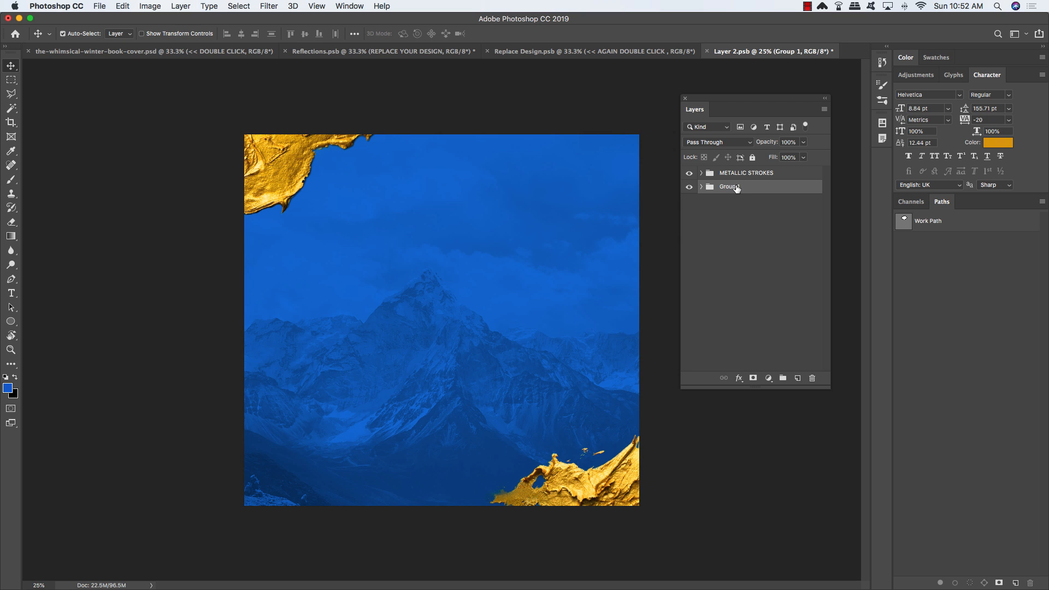
double_click(729, 187)
text(BACKGROUND)
key(Return)
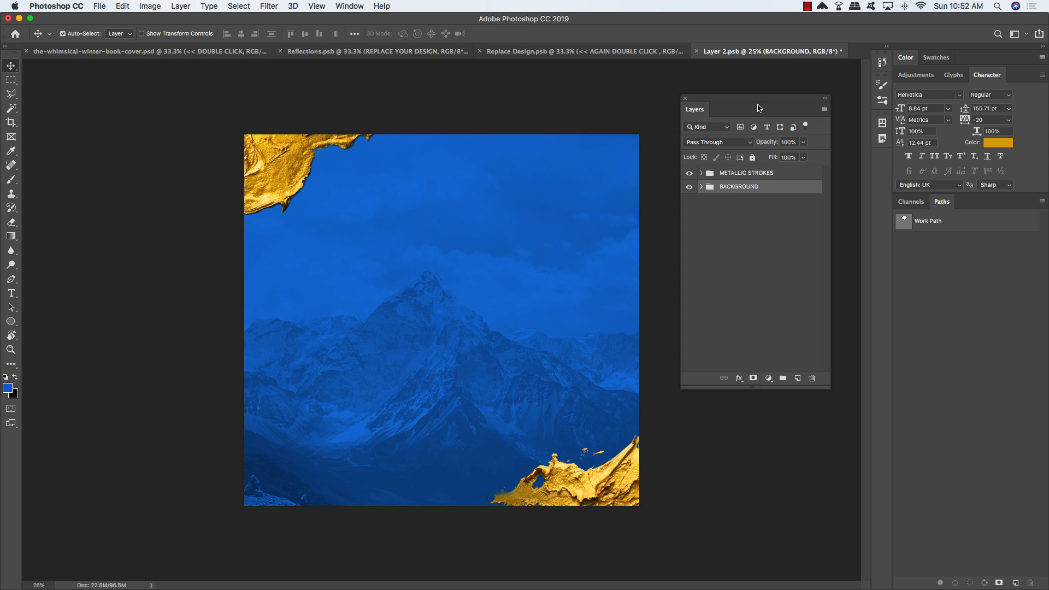
drag(758, 104, 718, 142)
click(753, 210)
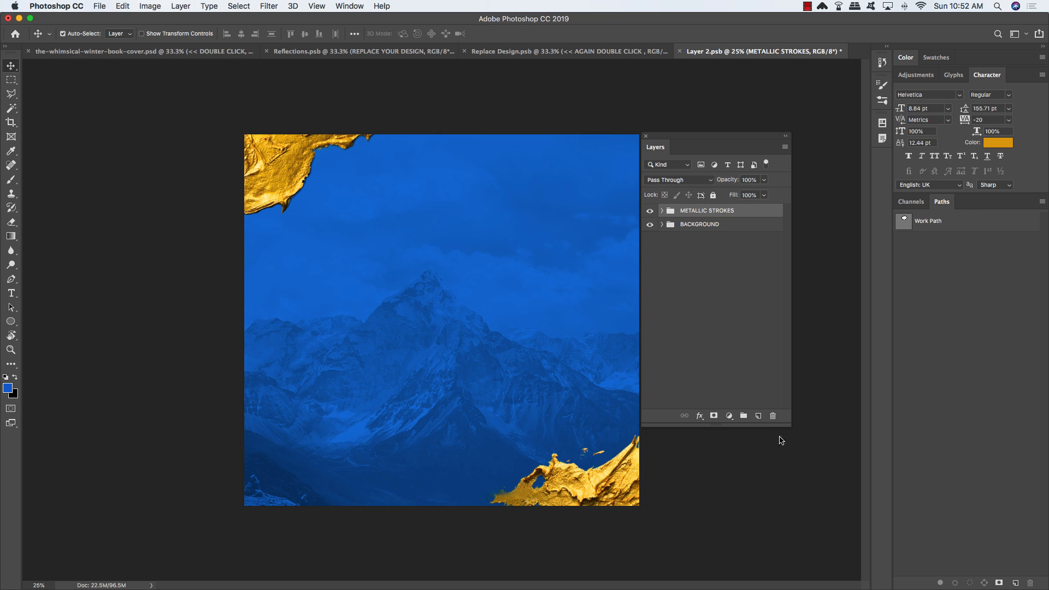
Step: On a new layer, add white text 'the' above the mountain peak and select it
click(758, 416)
key(d)
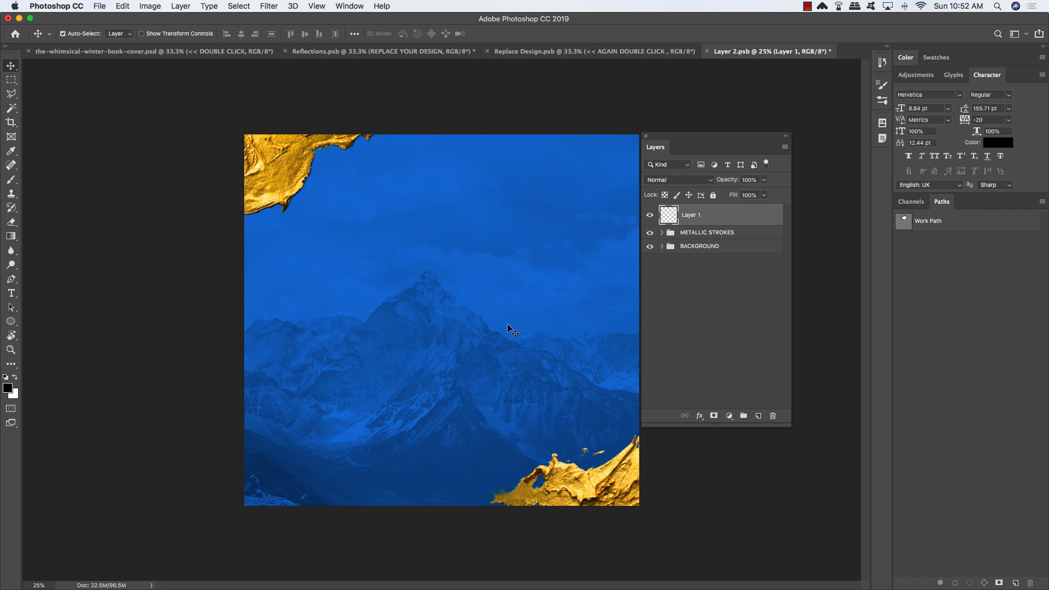
key(x)
key(t)
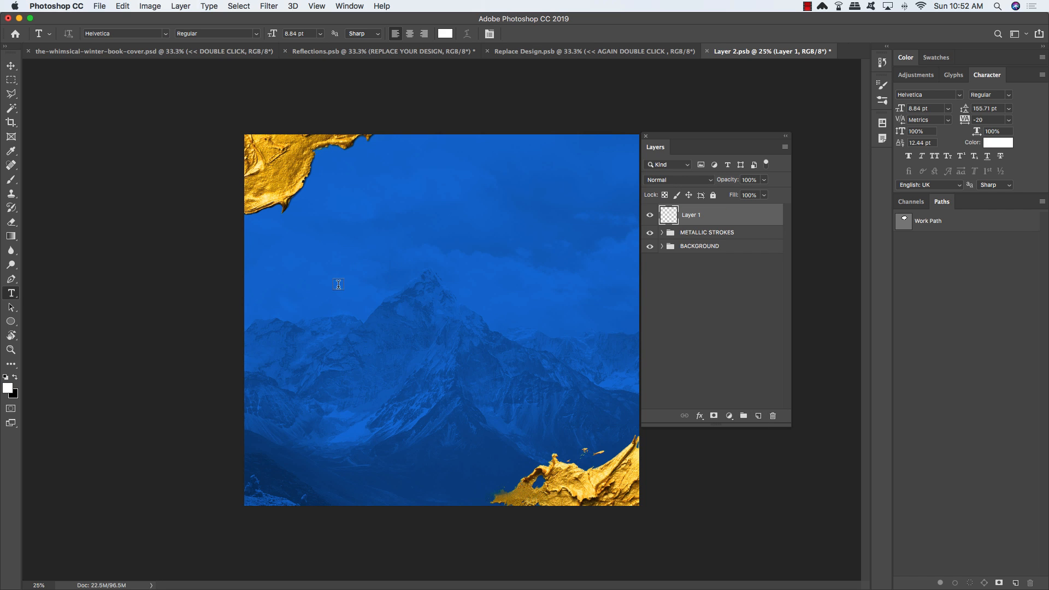
click(388, 246)
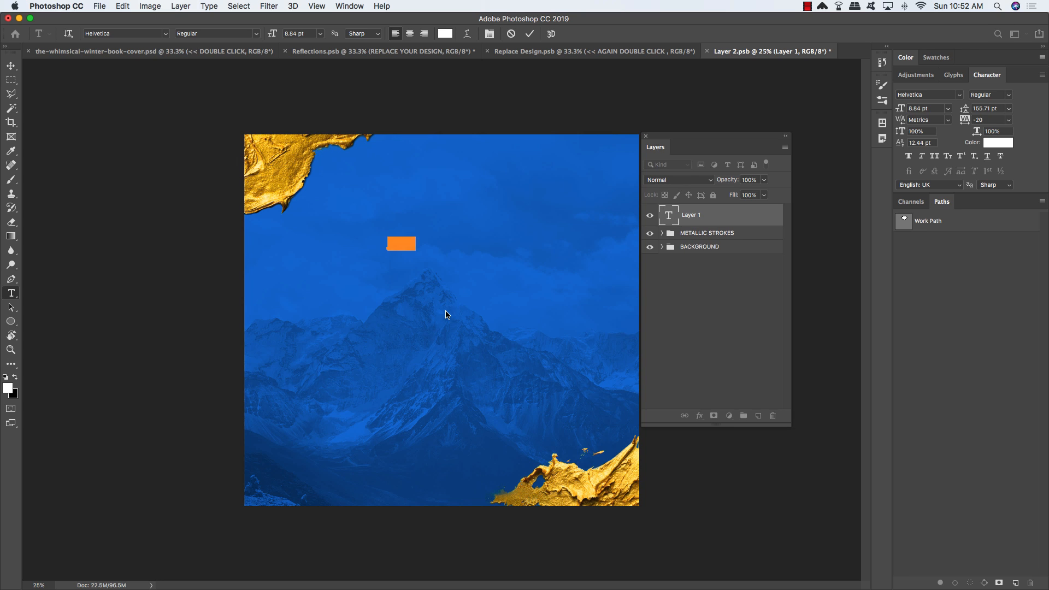
text(the)
key(super+a)
Step: Float the Character panel and set the text's font to Brilliantte Presonal Use Only
drag(987, 75, 645, 148)
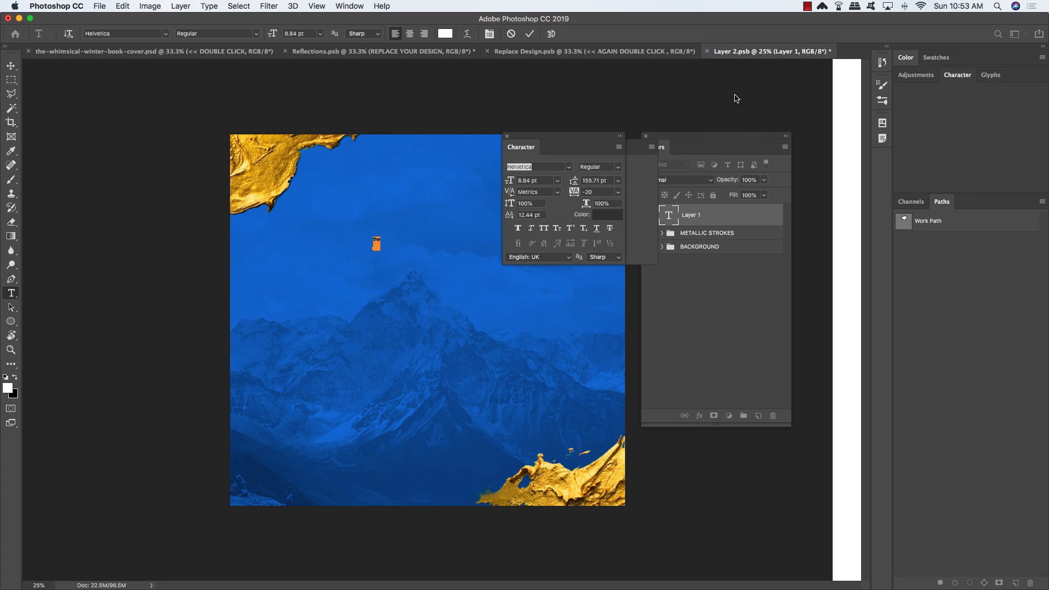
click(349, 6)
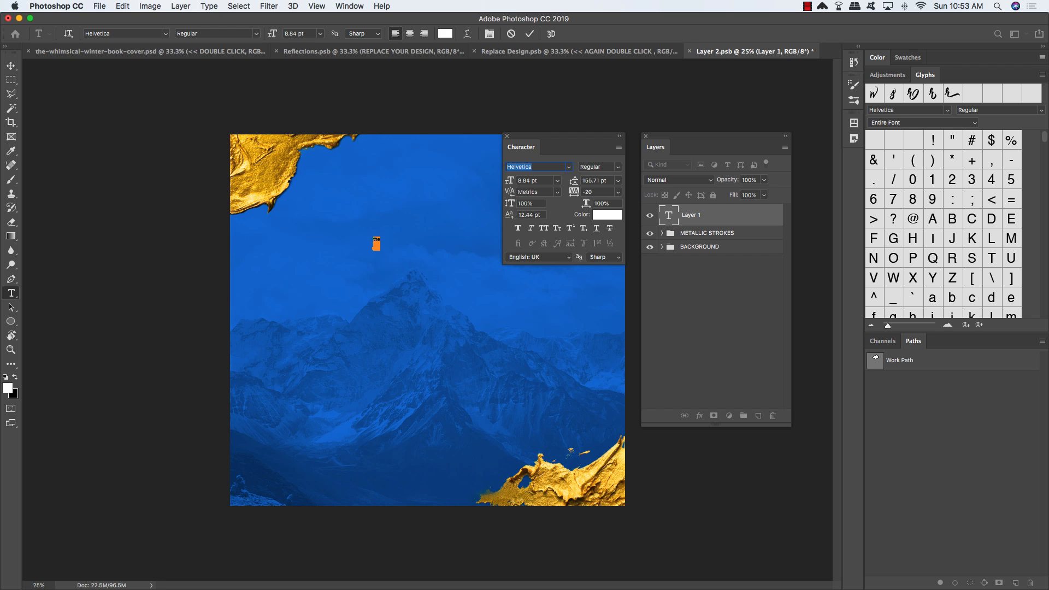
text(brilliant)
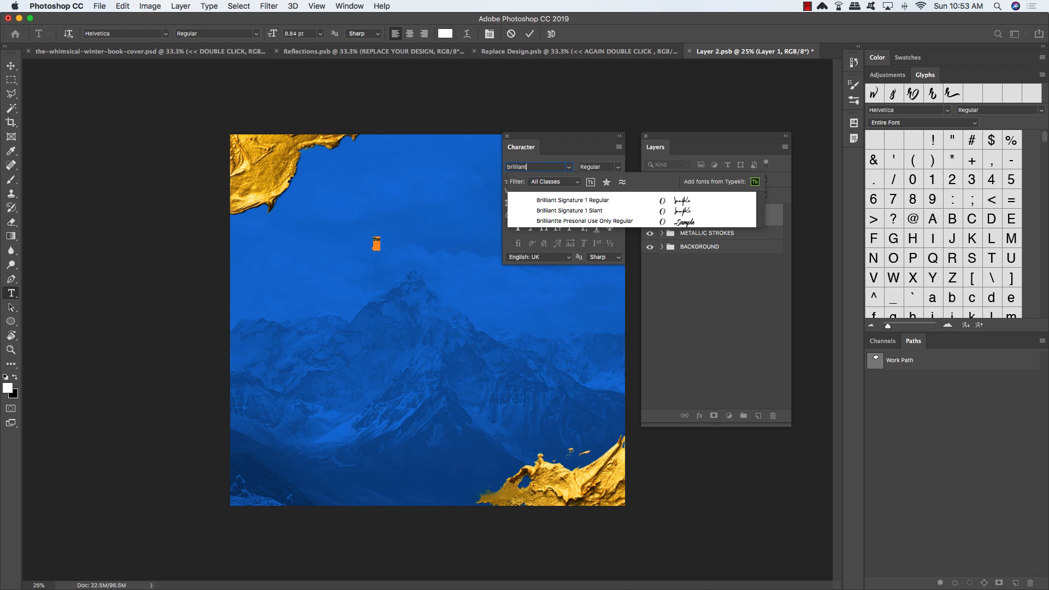
key(Down)
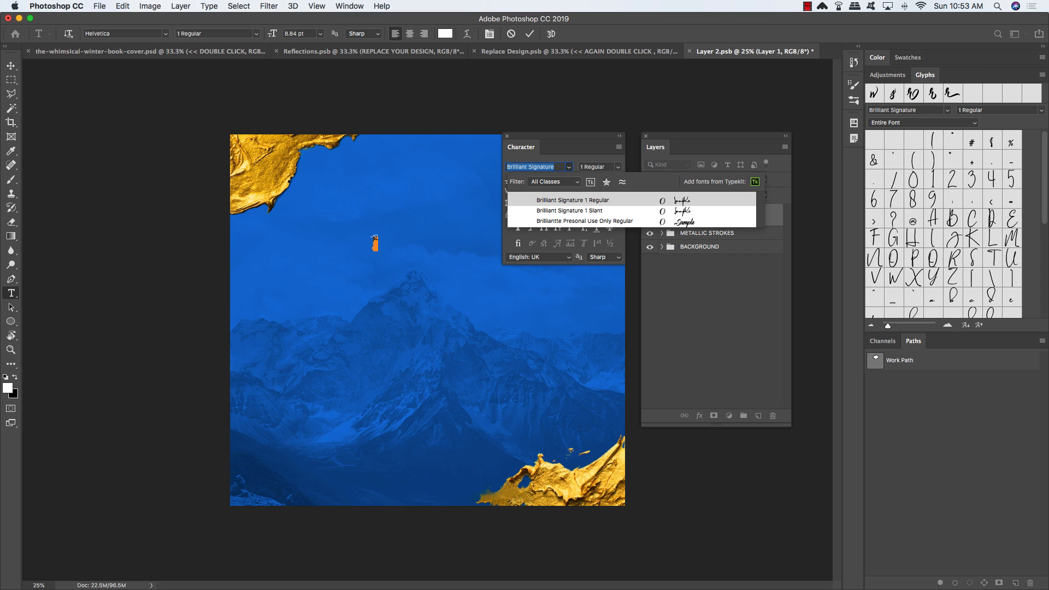
key(Down)
key(Down)
key(Return)
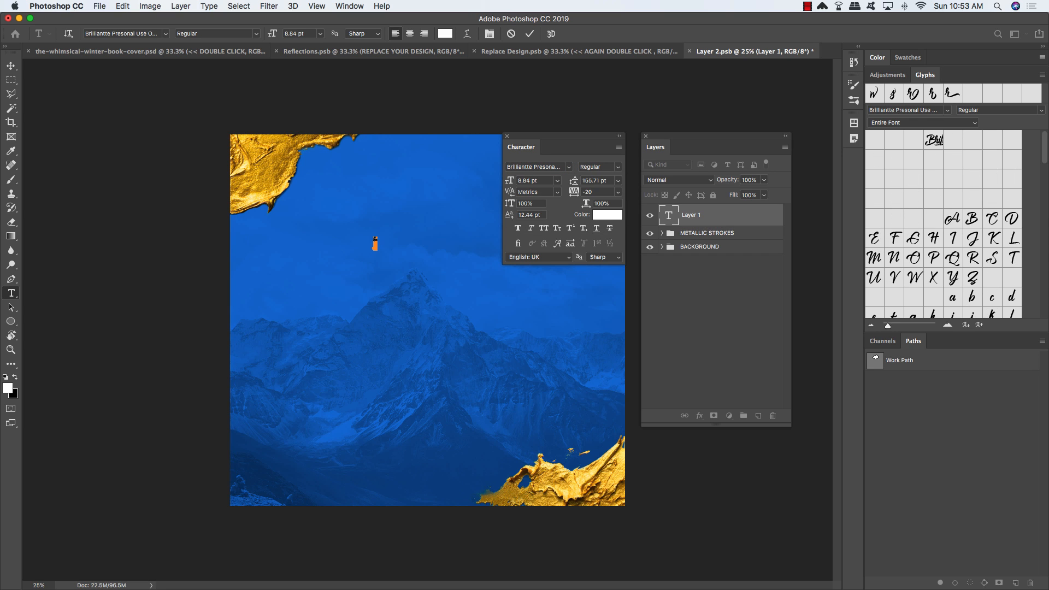
Step: Set 'the' to 14 pt, commit it, and zoom in on the cover
click(545, 183)
text(14)
key(Return)
click(10, 66)
key(super+plus)
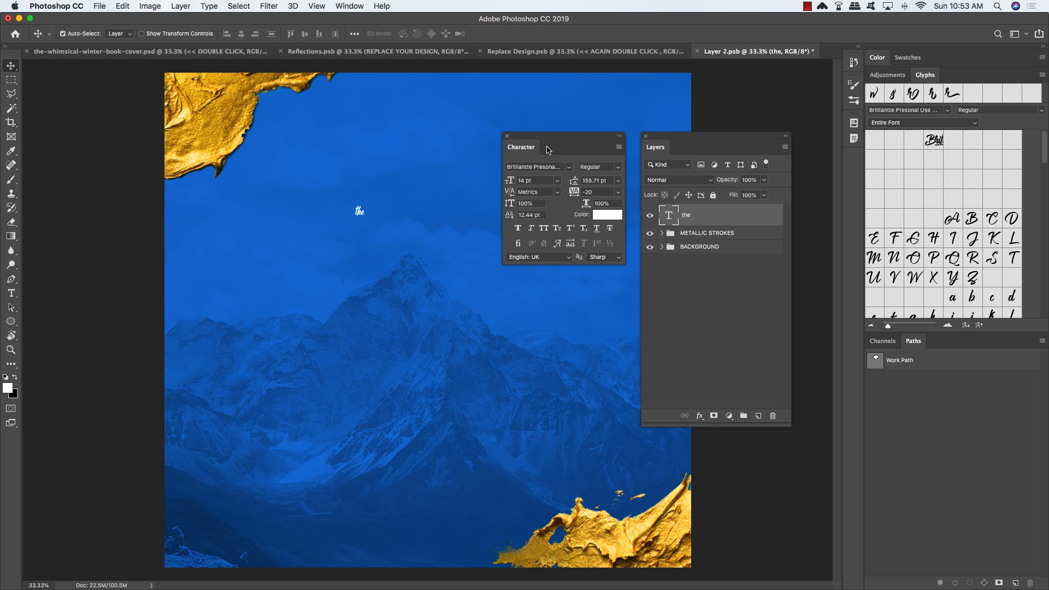
drag(544, 139, 567, 120)
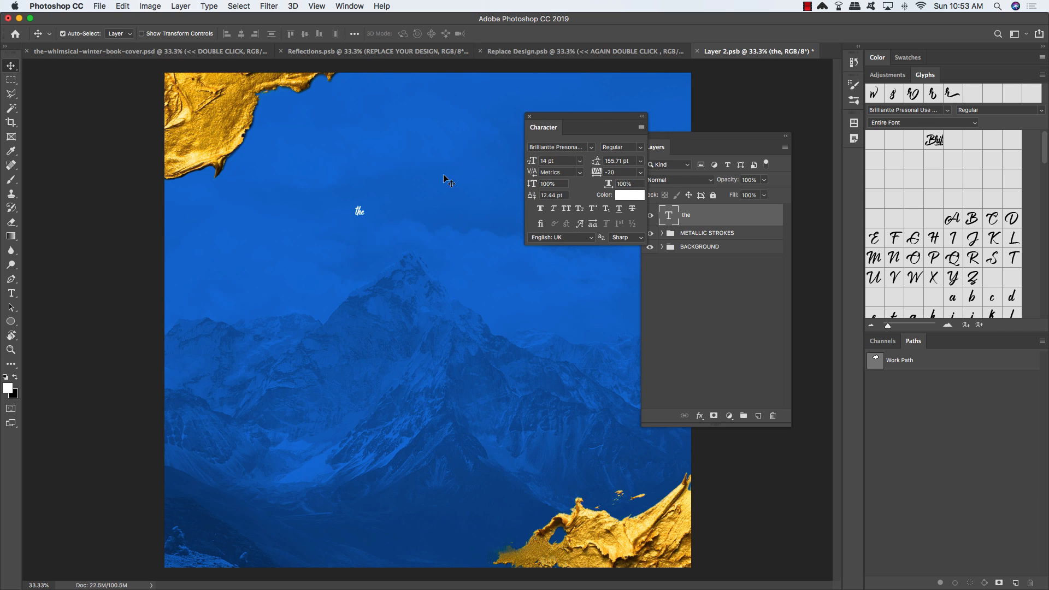
Step: Enlarge the word 'the' to 60 pt from the preset font sizes
key(t)
double_click(361, 210)
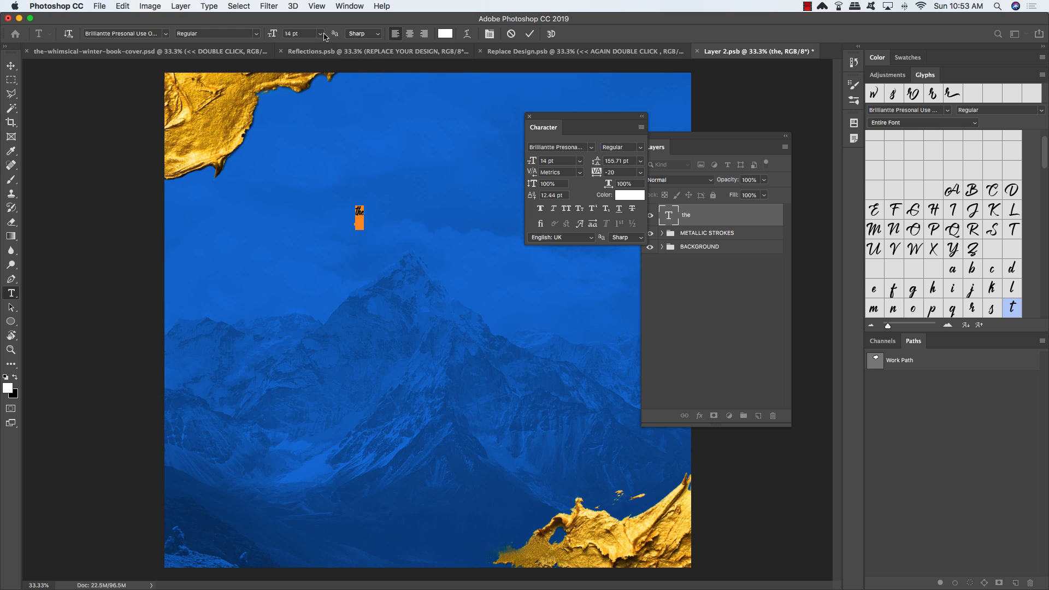
click(320, 34)
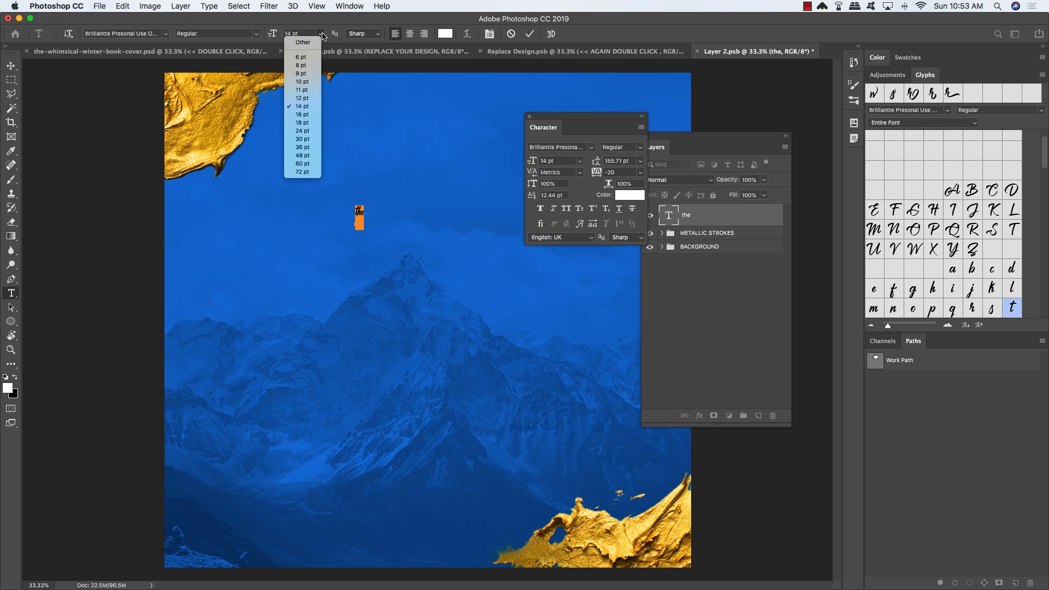
click(306, 162)
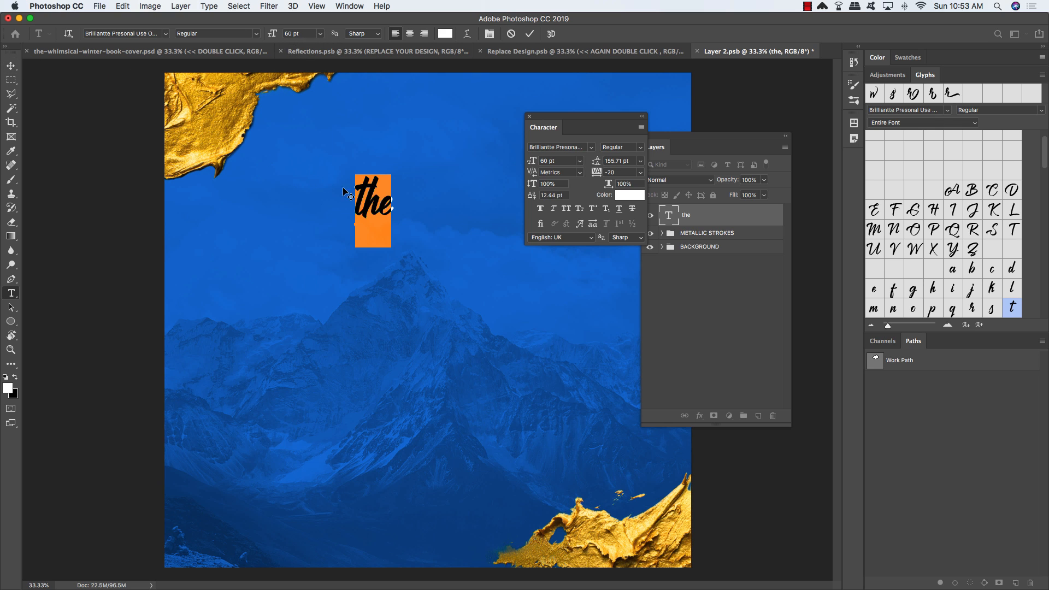
click(407, 213)
Step: Widen the kerning between t and h, then shift 'the' right toward the page centre
click(362, 208)
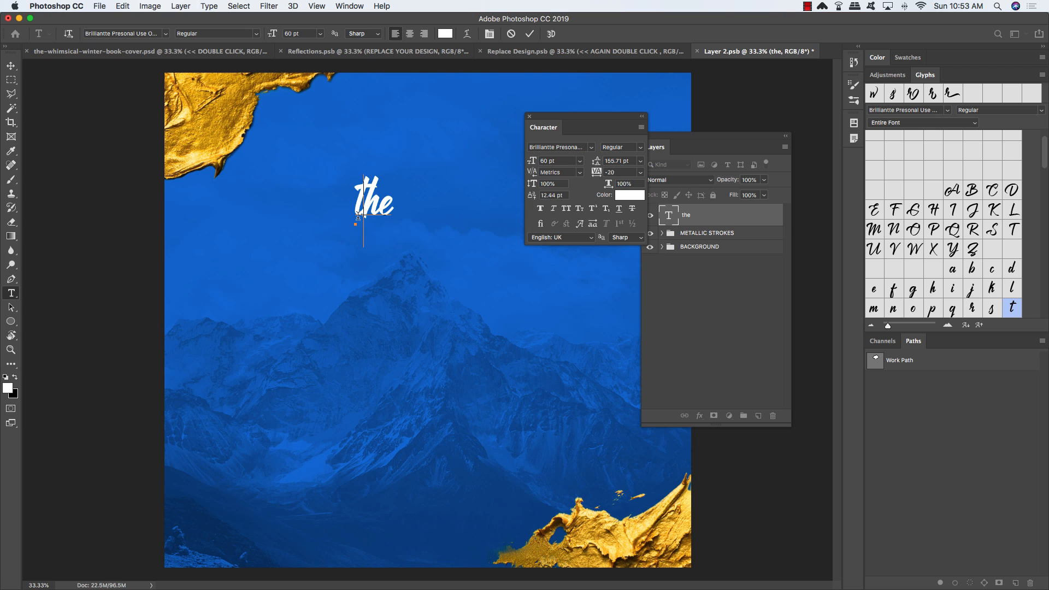
key(alt+Right)
key(alt+Right)
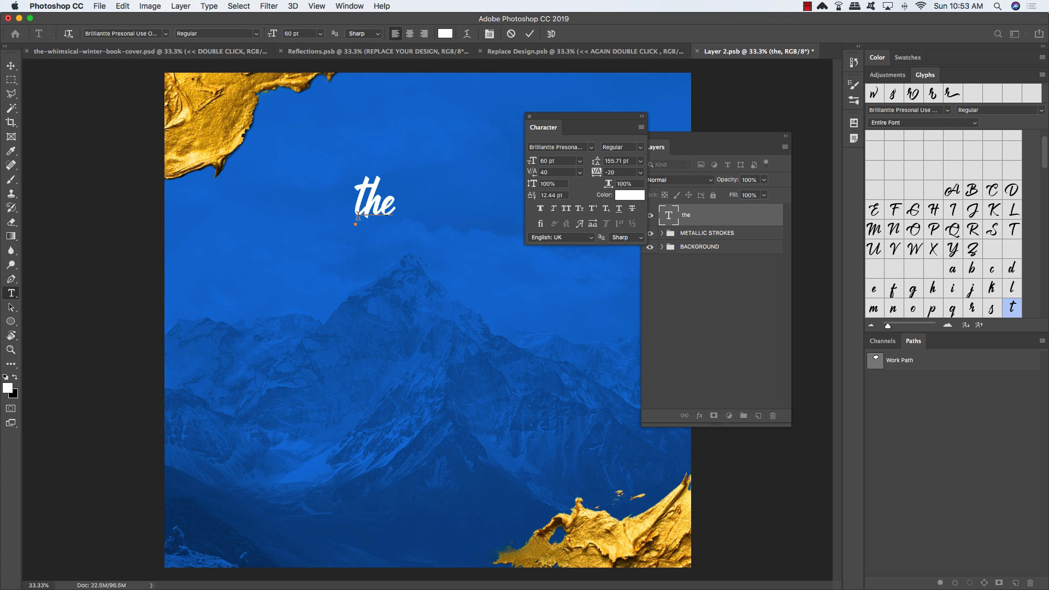
key(alt+Left)
key(alt+Right)
click(11, 66)
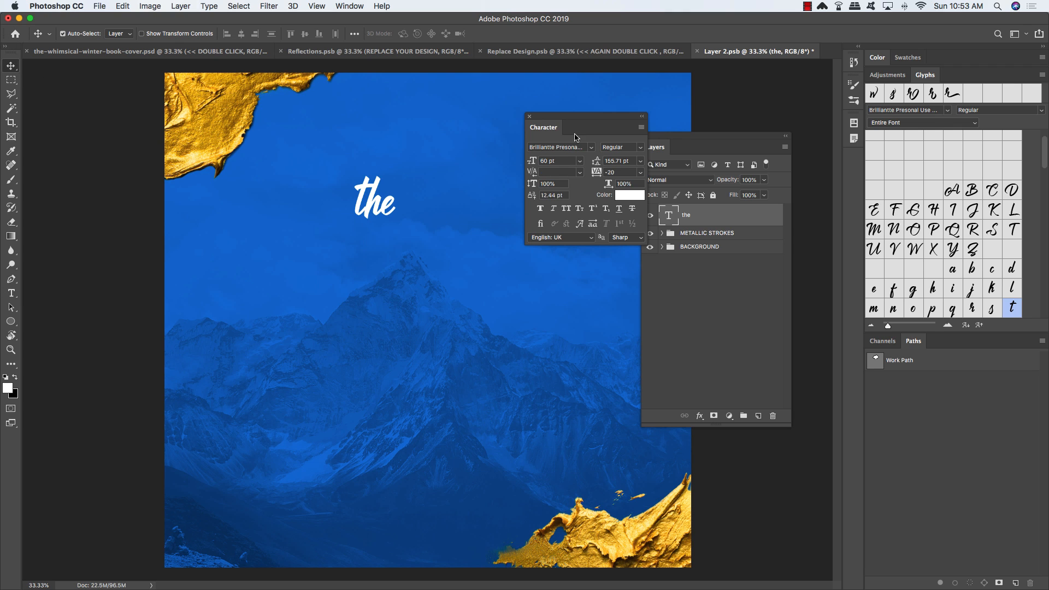
drag(598, 119, 148, 124)
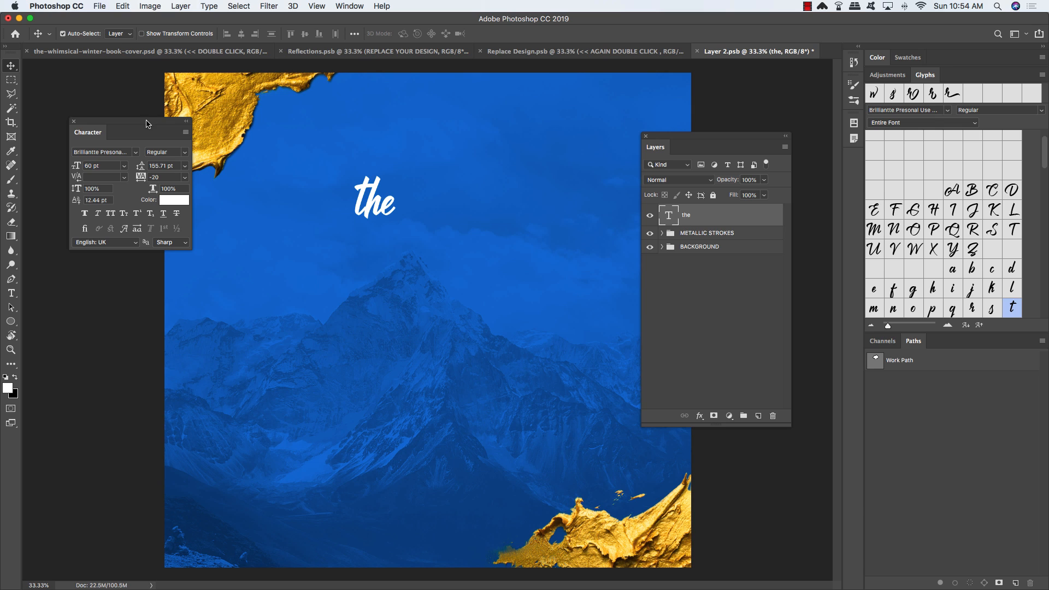
key(ctrl+t)
drag(384, 186, 427, 191)
Step: Duplicate the 'the' layer below the original and move the copy down
key(Return)
key(ctrl+j)
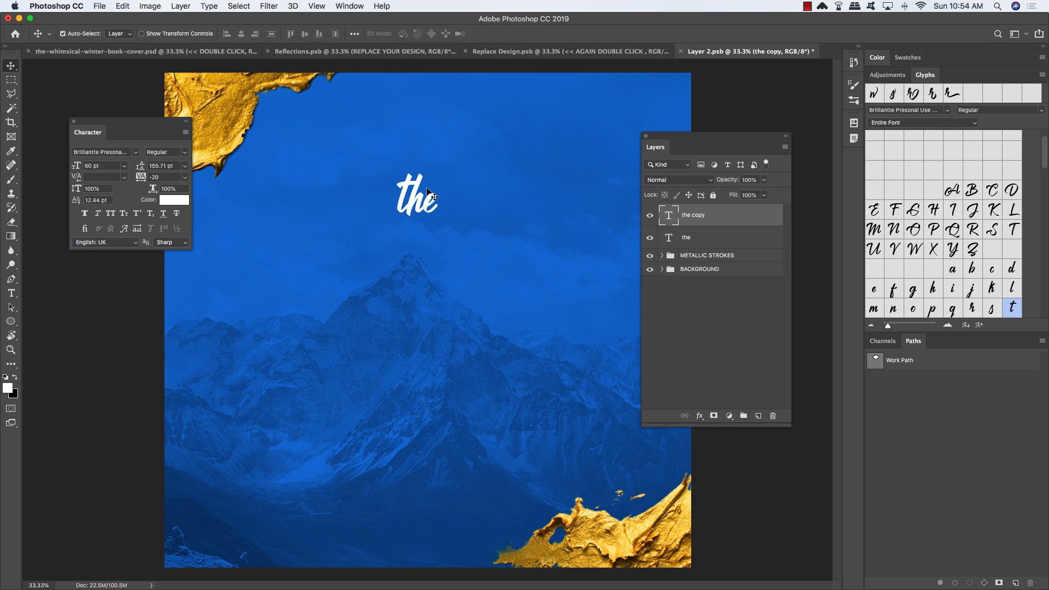
key(ctrl+bracketleft)
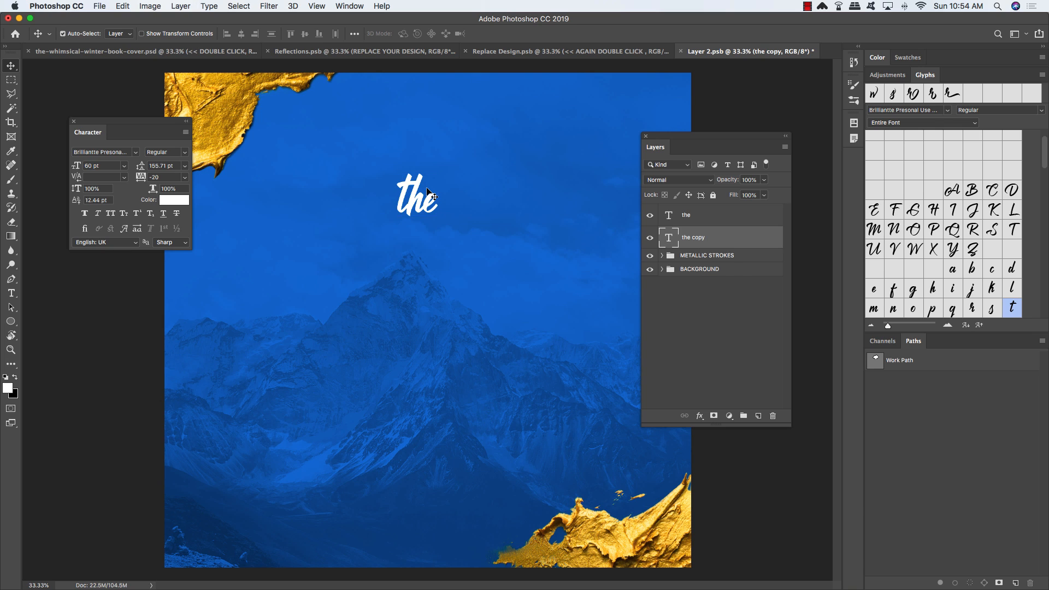
key(ctrl+t)
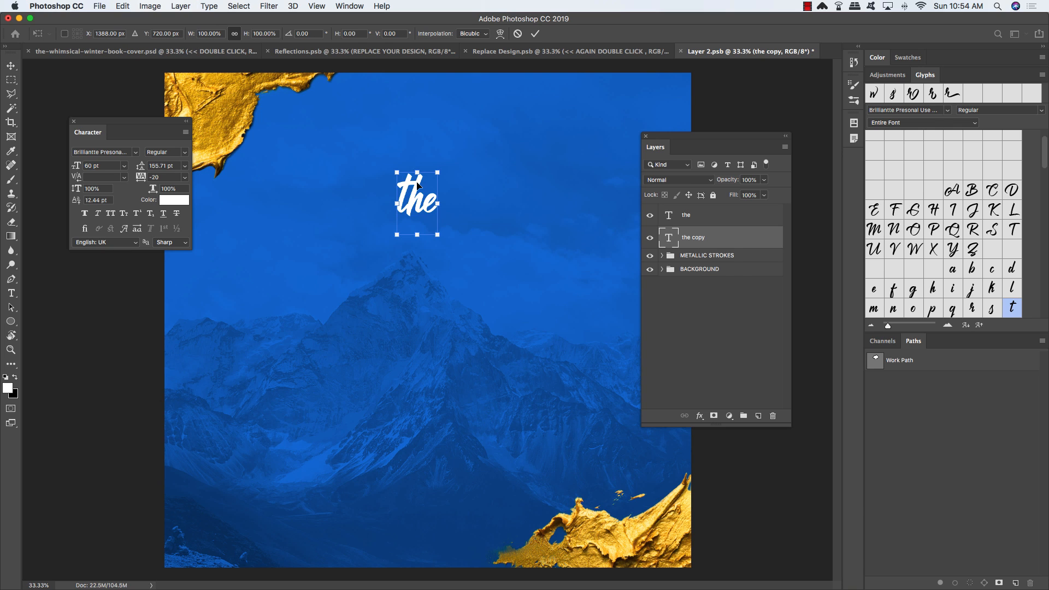
drag(417, 186, 418, 244)
key(Return)
Step: Retype the copy as 'whimsical' at 128 pt and centre it under 'the'
key(t)
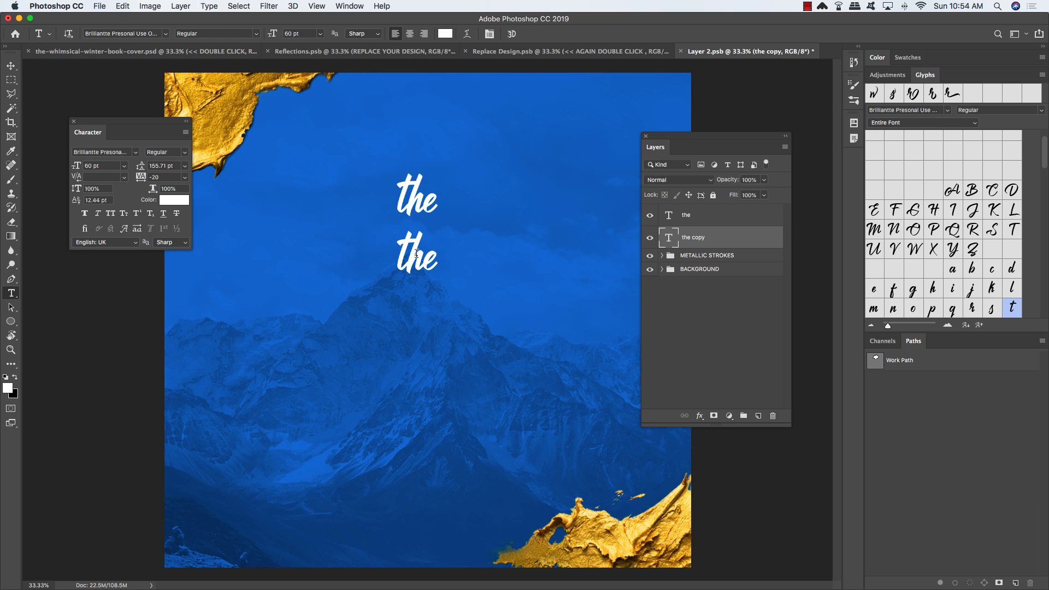
double_click(416, 253)
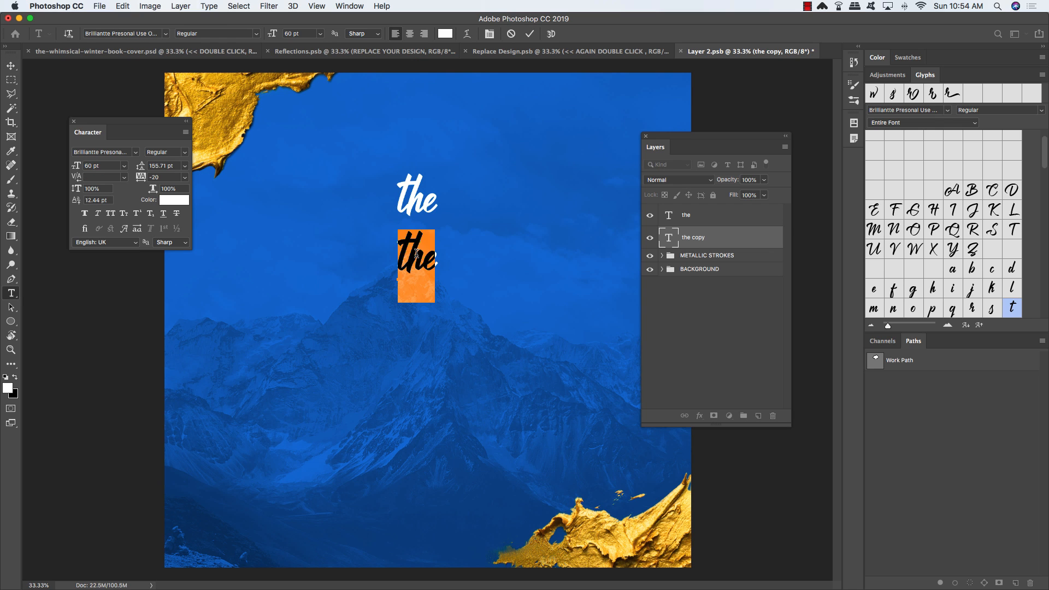
text(whimsi)
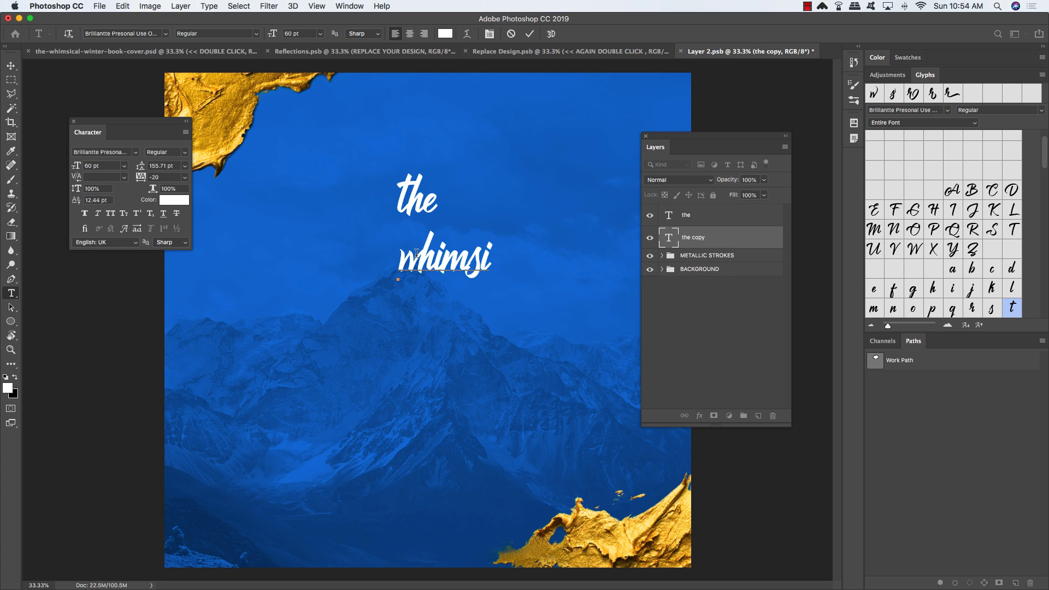
text(cal)
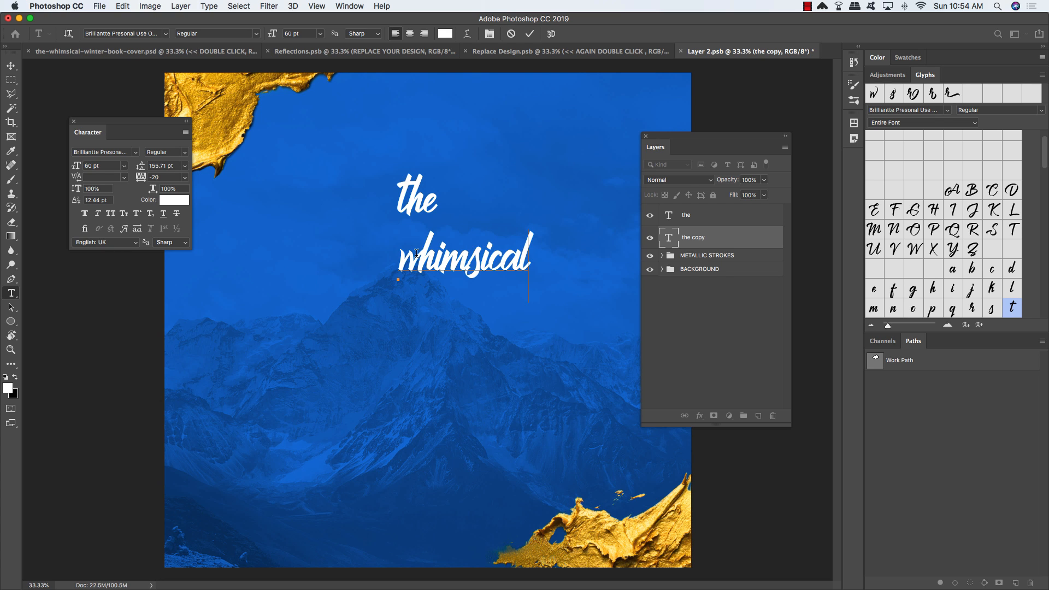
key(super+a)
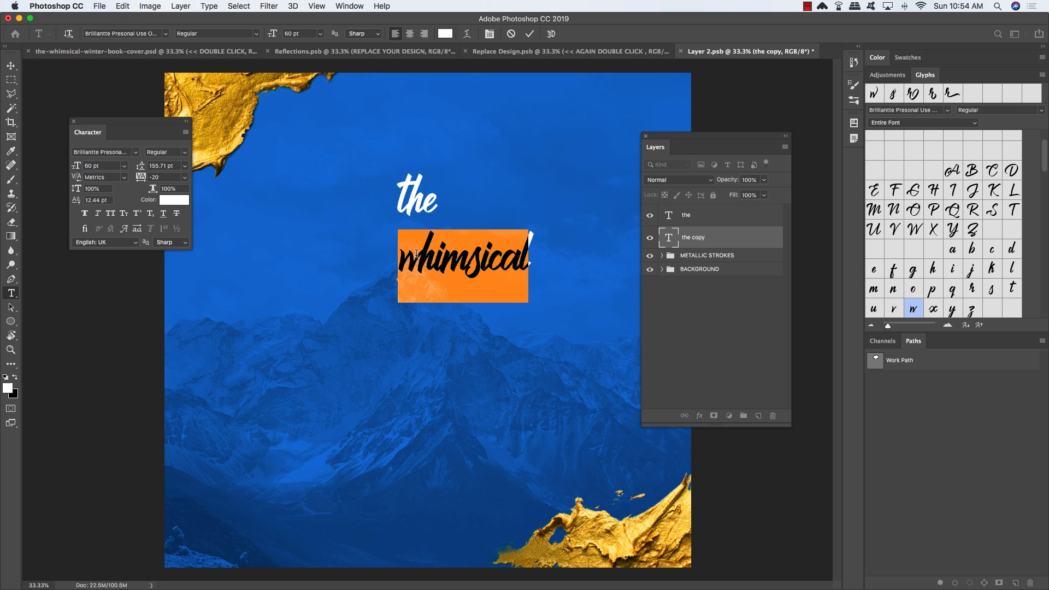
click(102, 166)
text(128)
key(Return)
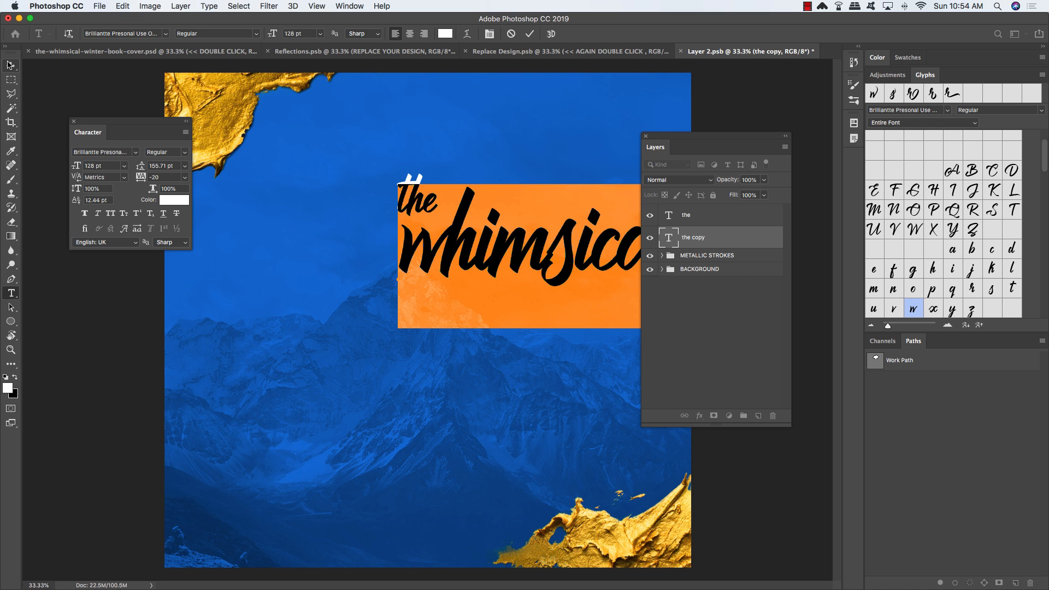
click(11, 65)
drag(448, 244, 348, 247)
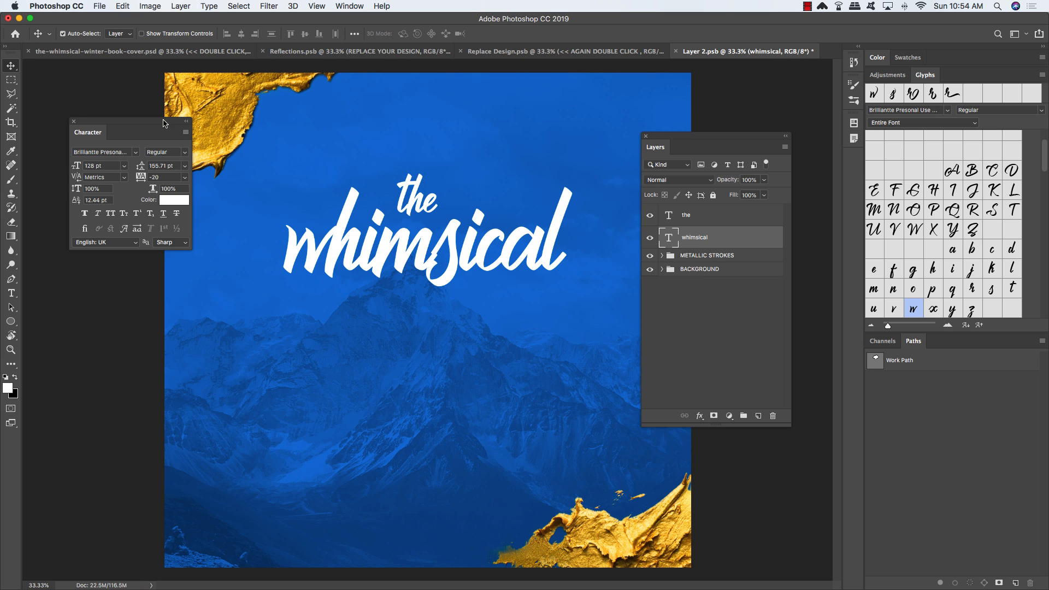
Step: Show the Glyphs panel as a floating panel beside the canvas
drag(163, 123, 136, 92)
click(349, 6)
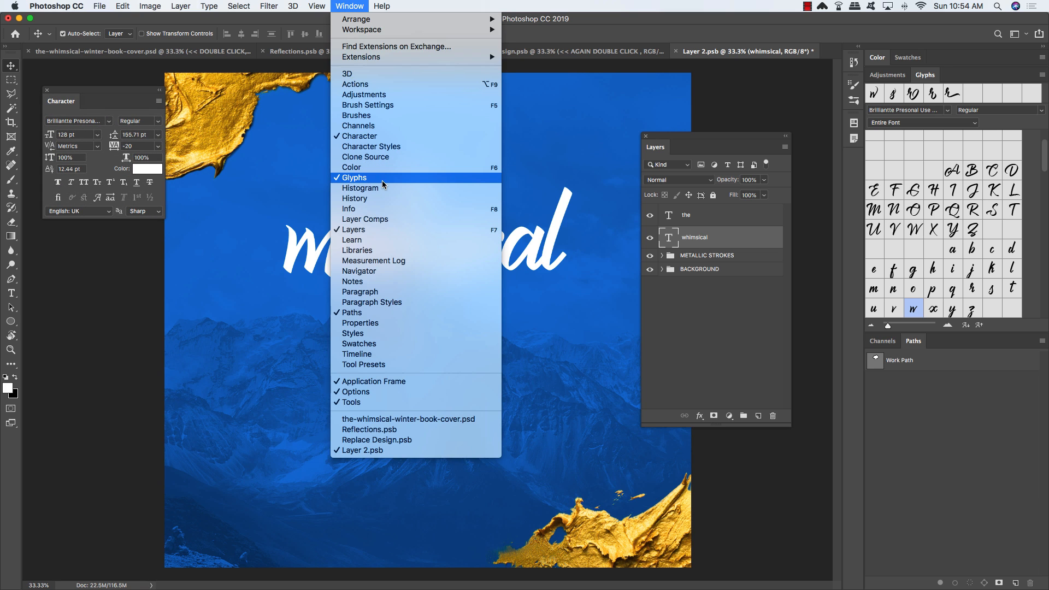
click(442, 185)
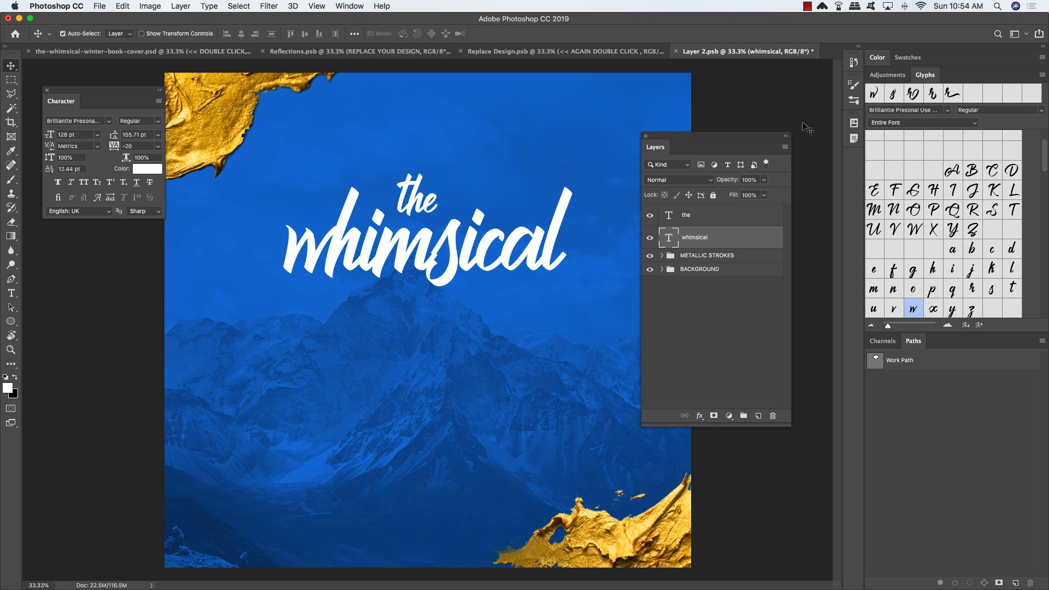
drag(928, 77, 142, 161)
Step: Swap the w of 'whimsical' for a swash alternate glyph
key(t)
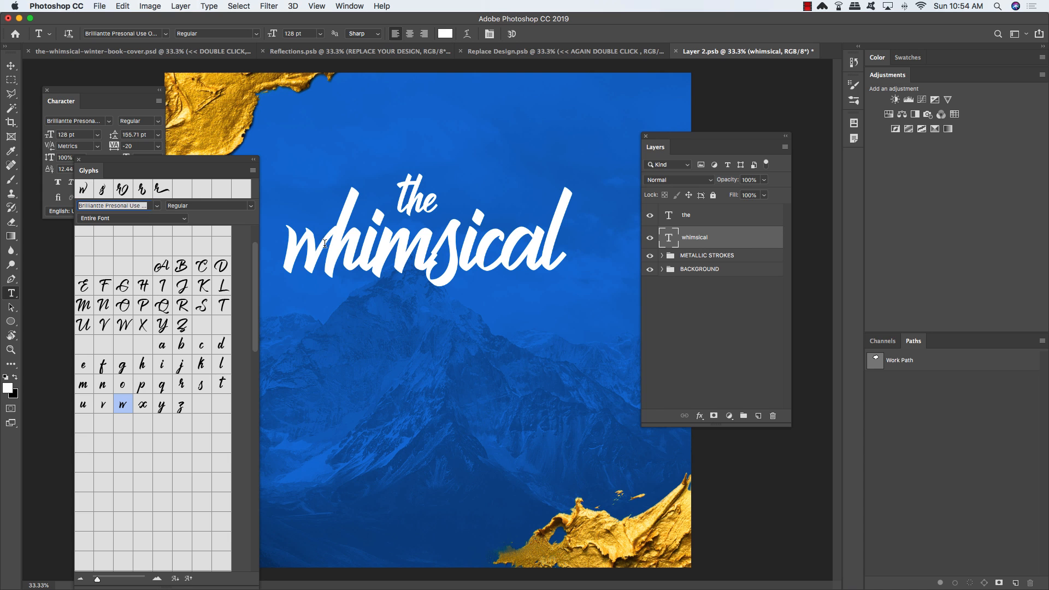
drag(328, 242, 284, 243)
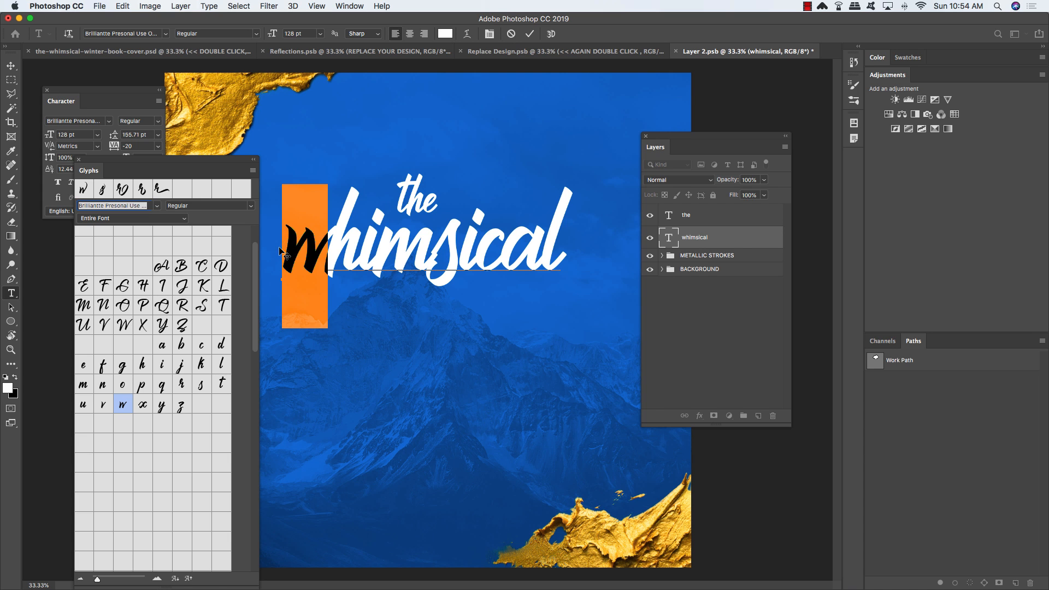
scroll(253, 334, down, 5)
scroll(252, 334, down, 10)
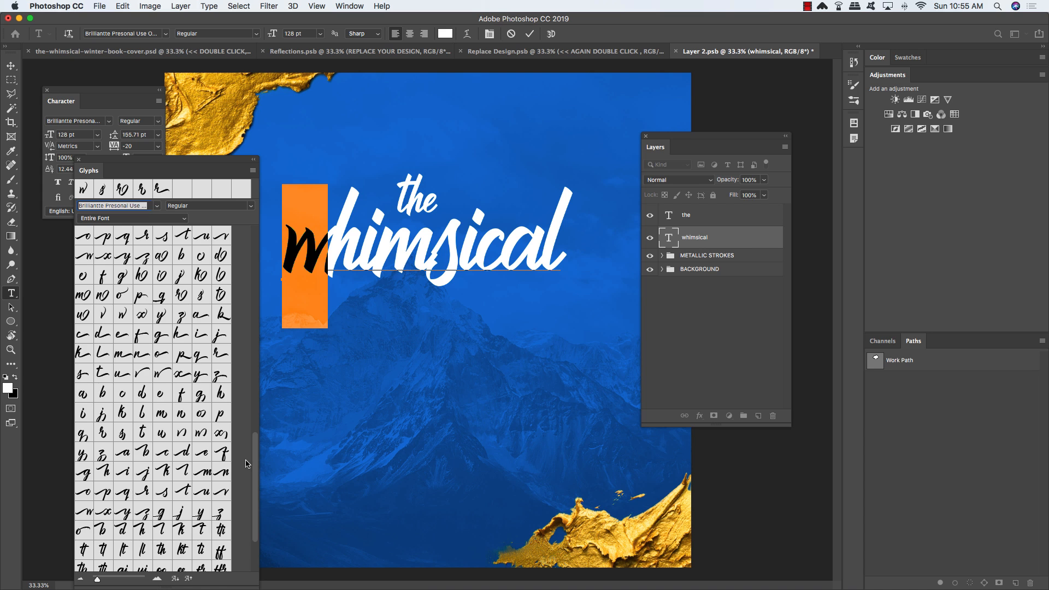
scroll(246, 458, down, 5)
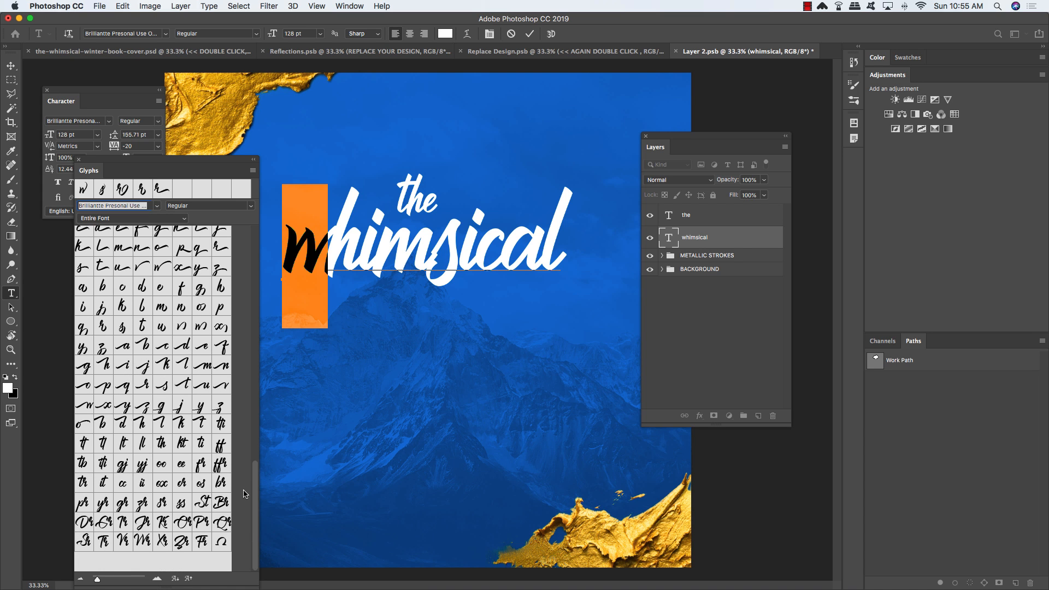
scroll(244, 495, up, 6)
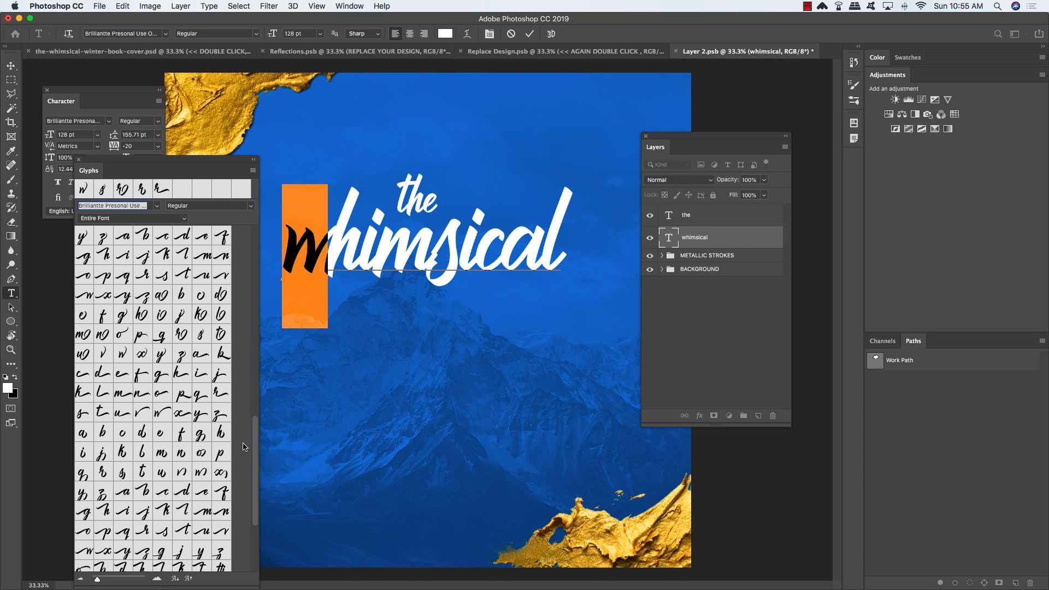
scroll(244, 437, up, 6)
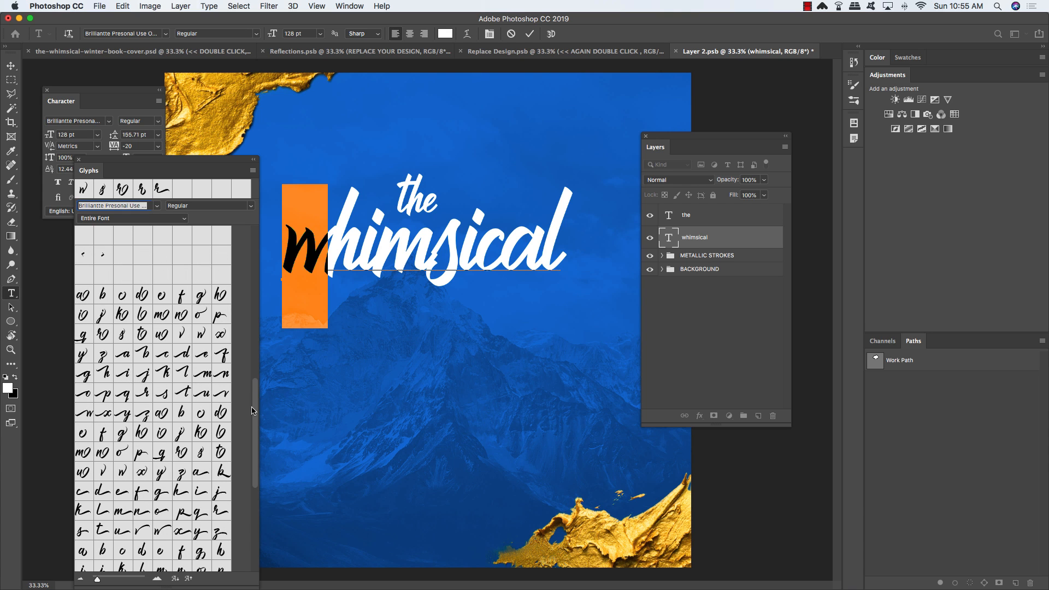
scroll(253, 411, up, 3)
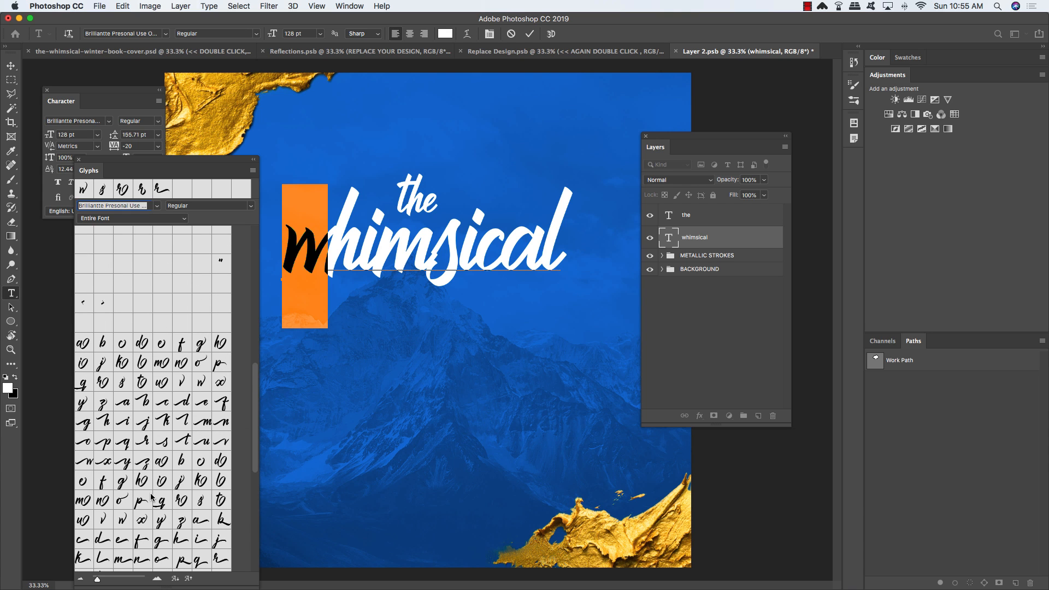
double_click(125, 520)
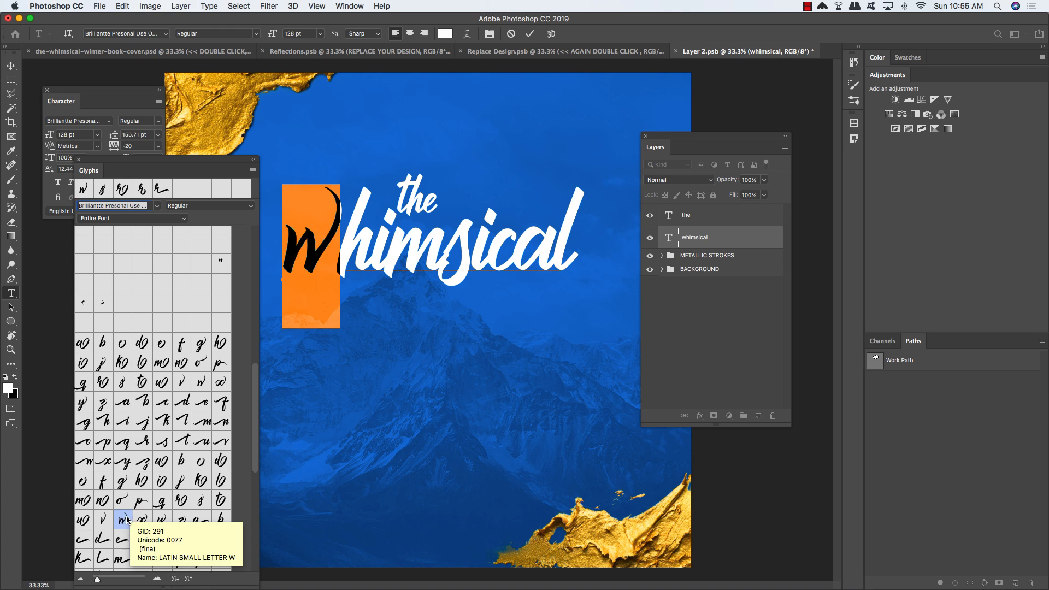
click(341, 239)
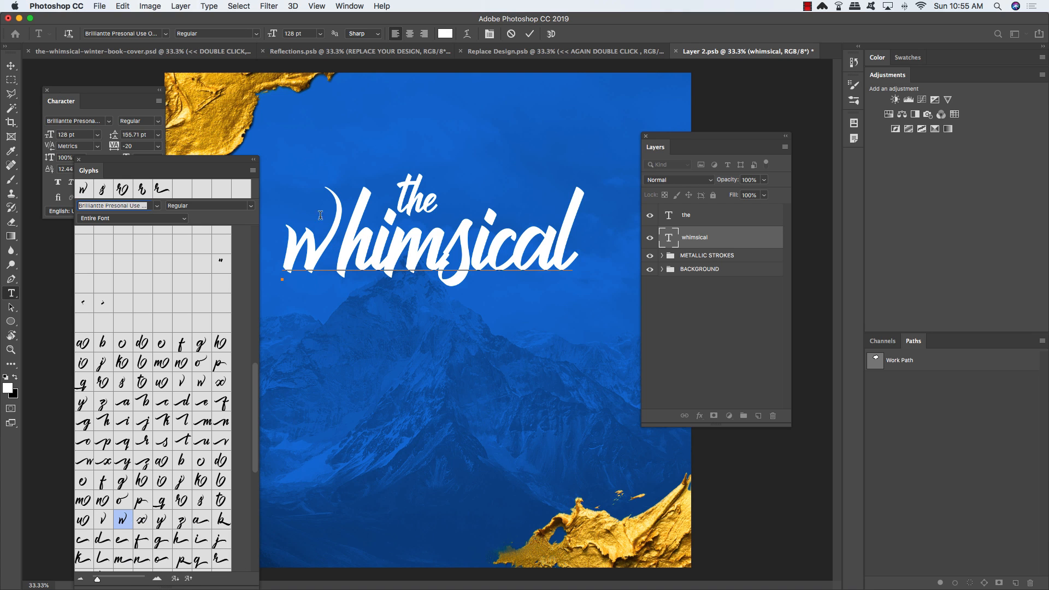
Step: Replace the s in 'whimsical' with a long-tailed alternate glyph
drag(442, 250, 470, 256)
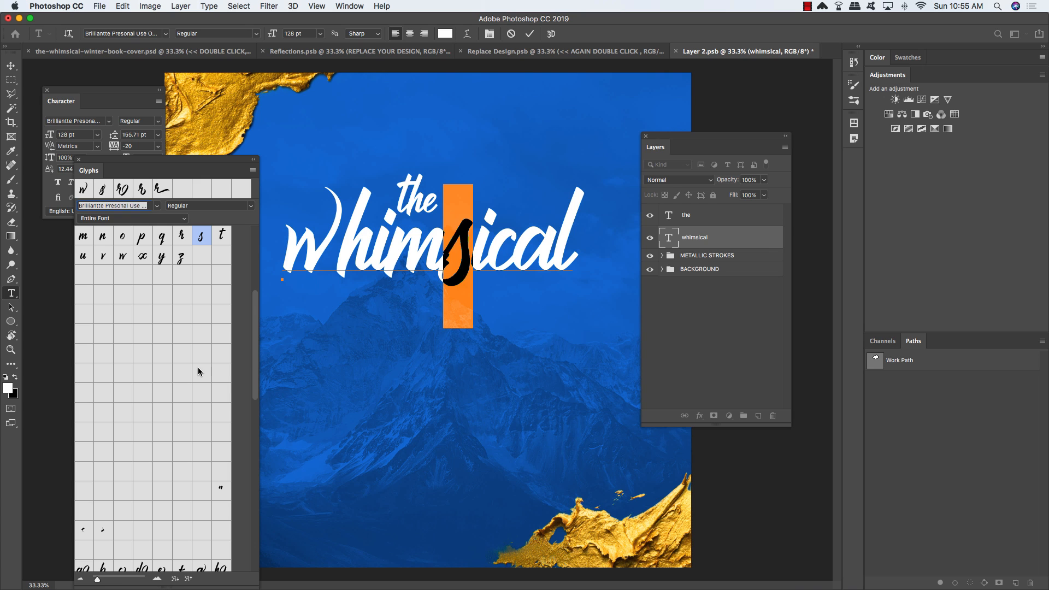
drag(255, 341, 244, 403)
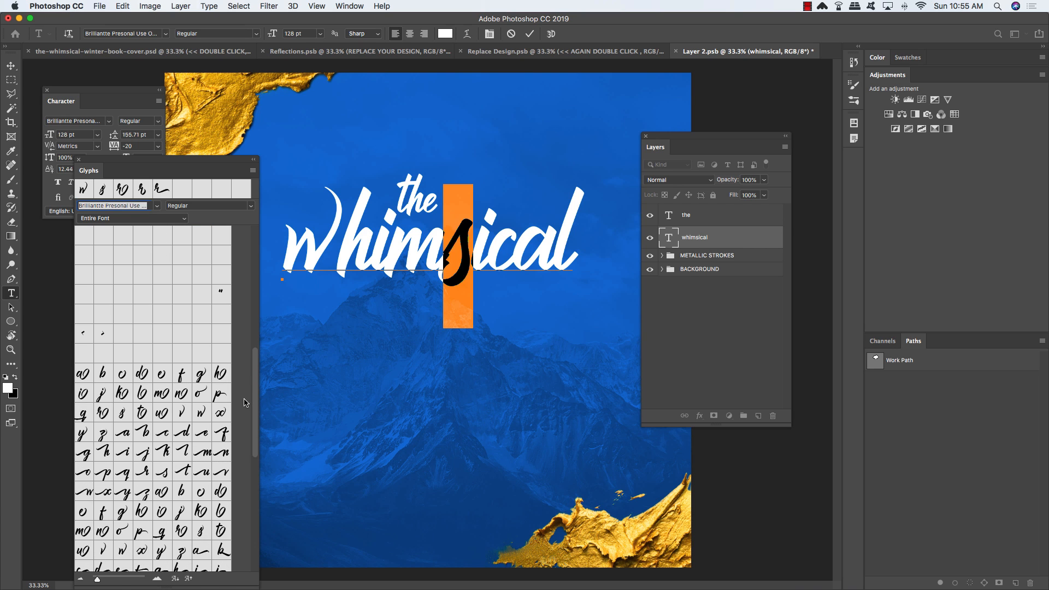
double_click(121, 415)
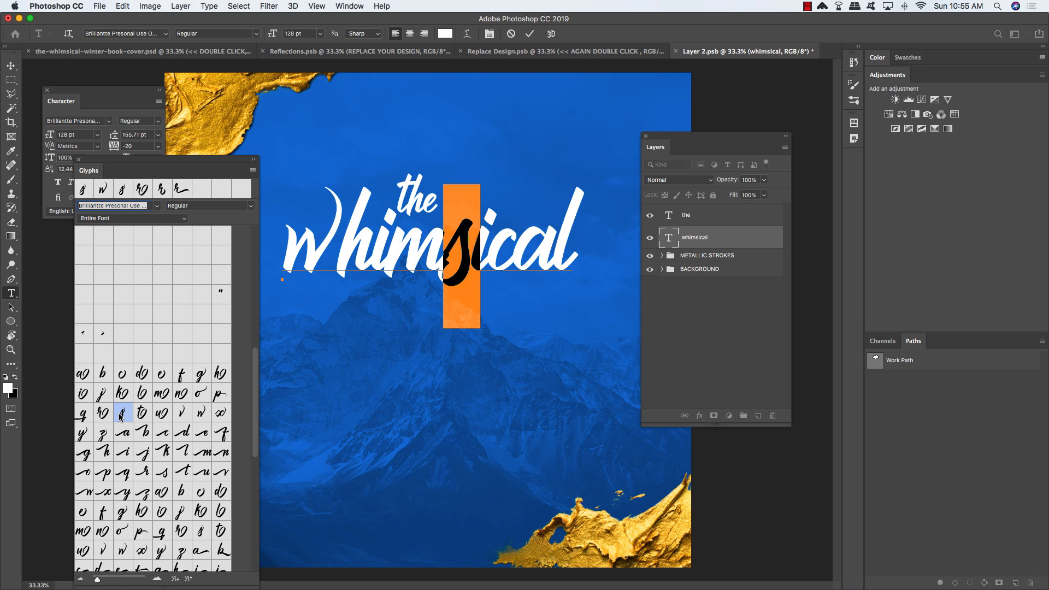
click(429, 266)
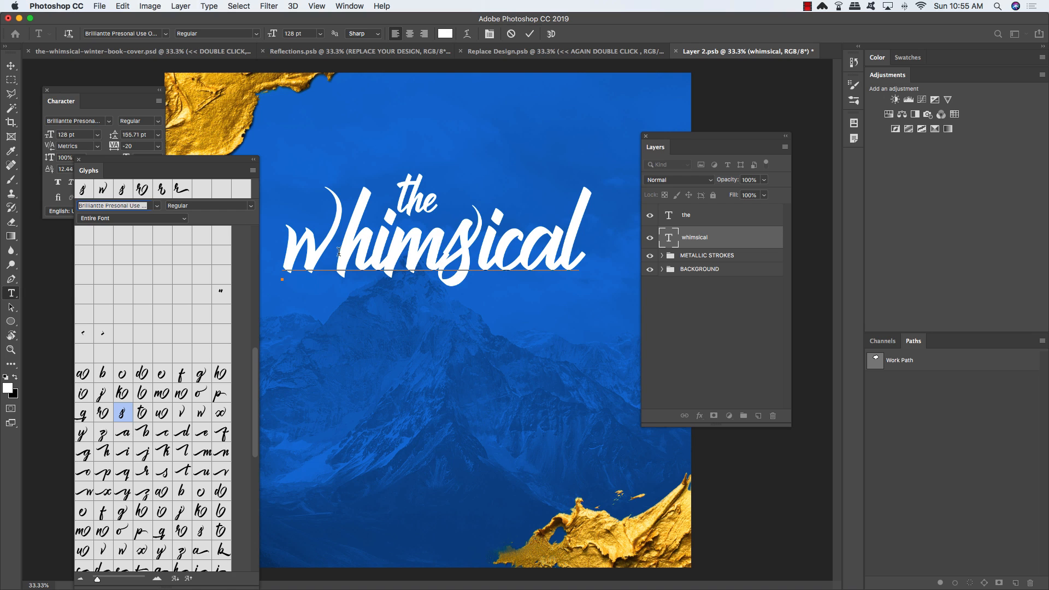
click(337, 257)
Step: Adjust kerning after the w and around the s to -20, then commit the text
key(alt+Left)
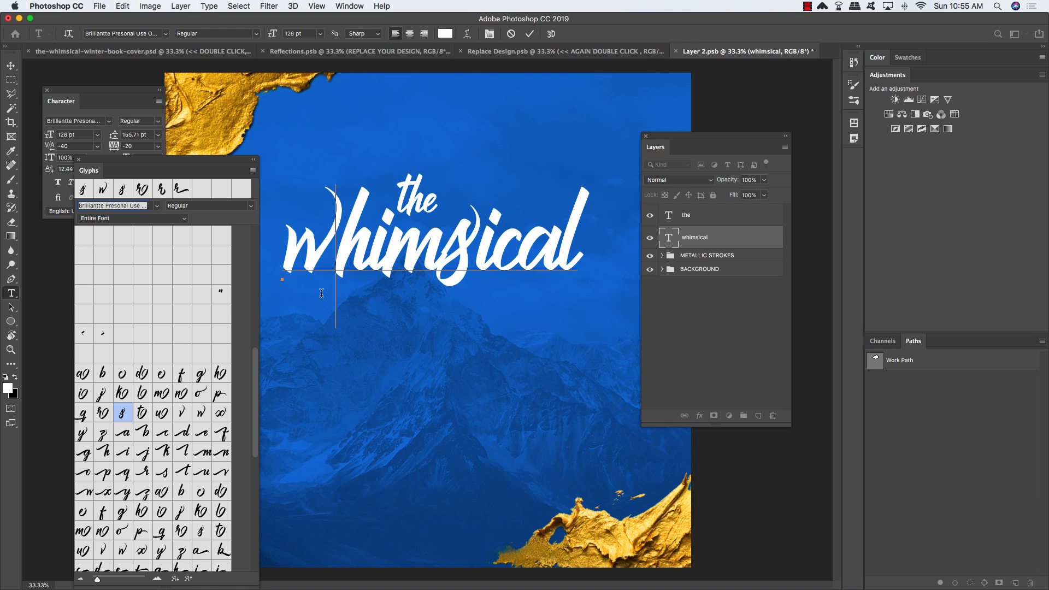
key(alt+Left)
key(super+z)
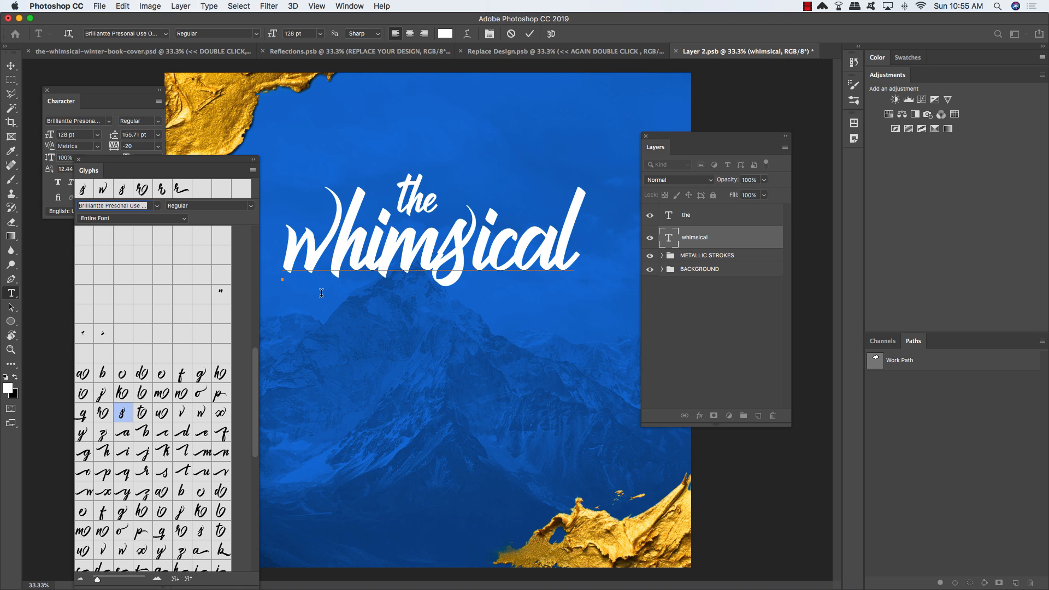
key(alt+Right)
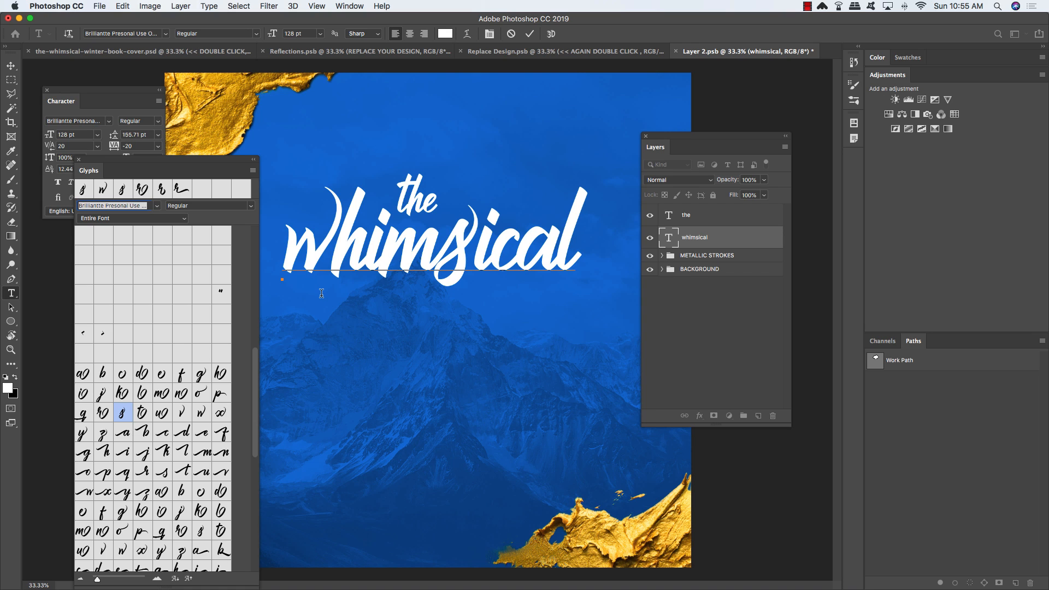
key(alt+Left)
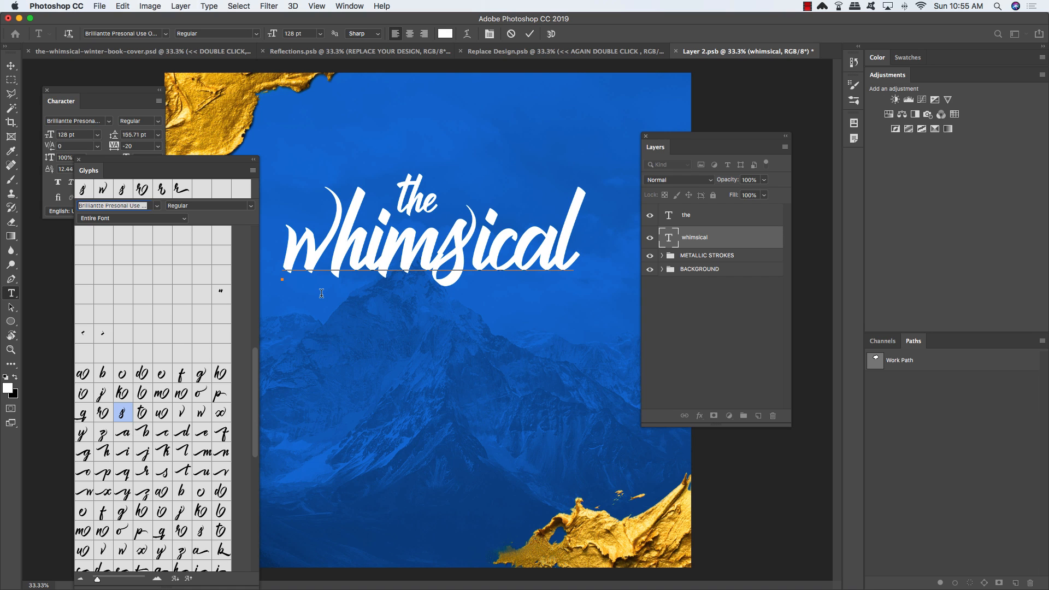
key(alt+Right)
key(Right)
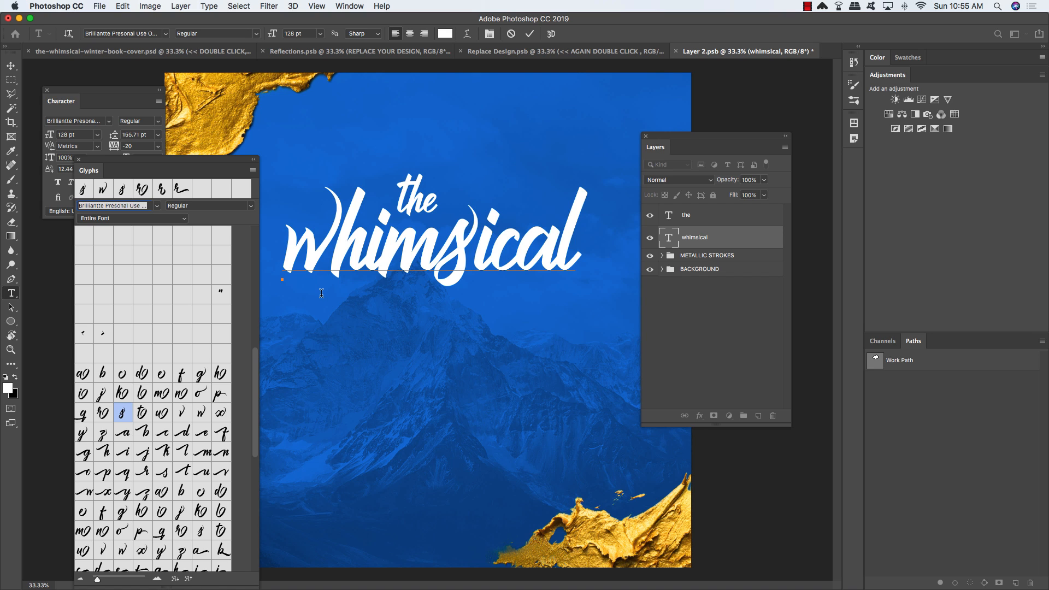
key(alt+Left)
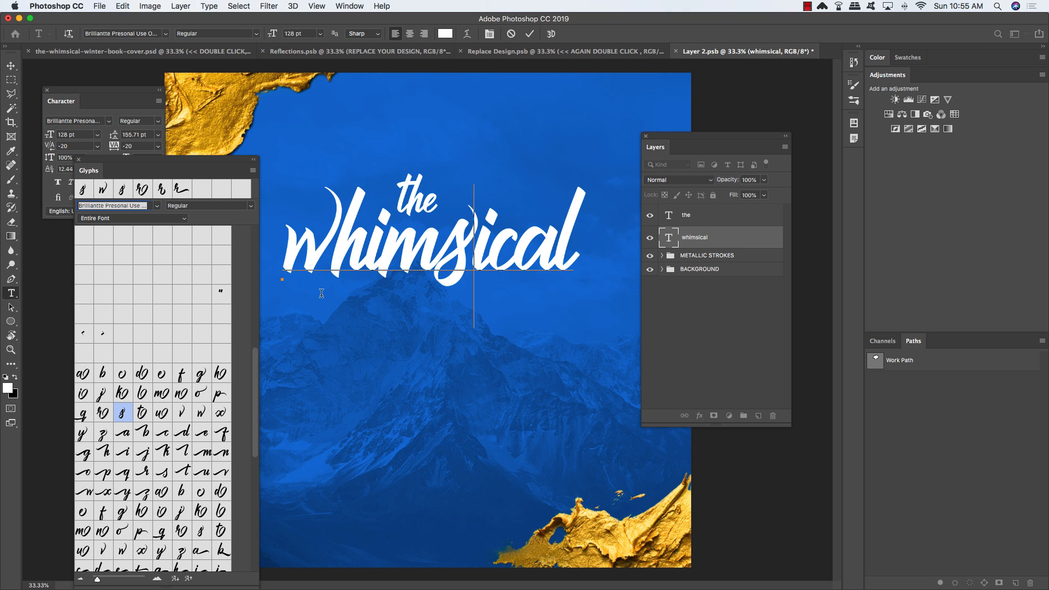
click(12, 68)
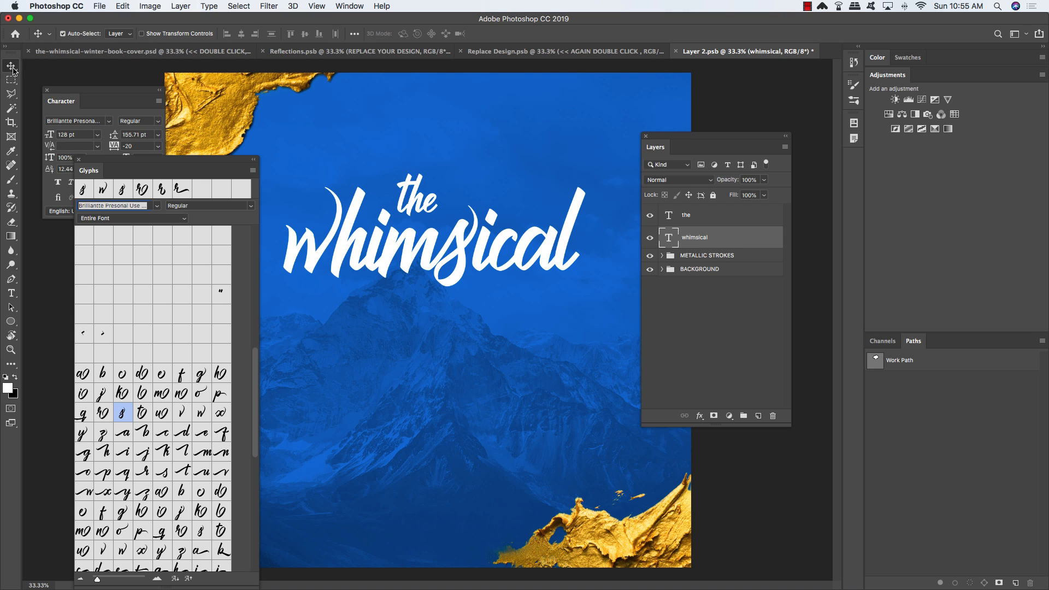
Step: Nudge 'whimsical' slightly, then duplicate it and move the copy below the original
key(Left)
key(Left)
key(Left)
key(Left)
key(Left)
key(Left)
key(Left)
key(Left)
key(Left)
key(Left)
key(Left)
key(Left)
key(Left)
key(Left)
key(Left)
key(Left)
key(Left)
key(Left)
key(Left)
key(Left)
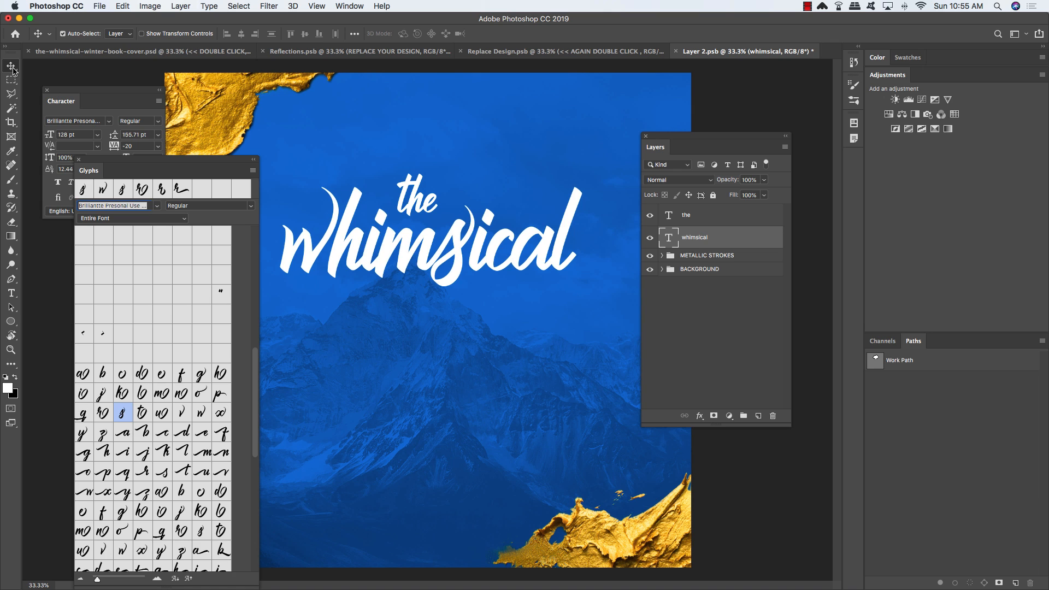
key(Up)
key(Up)
key(Up)
key(Up)
key(Up)
key(Up)
key(Up)
key(Up)
key(Up)
key(Up)
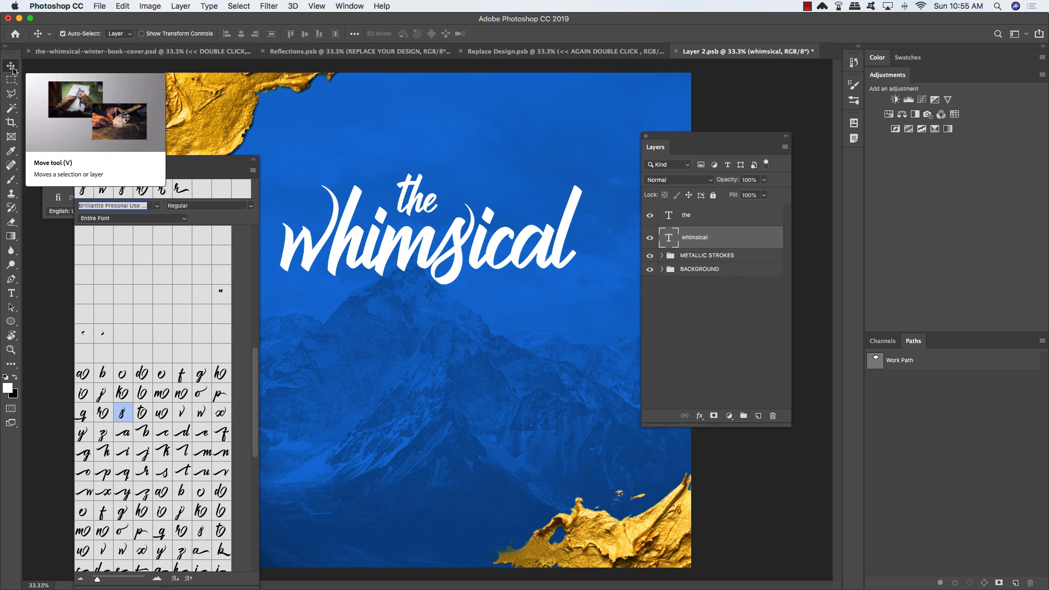
key(super+j)
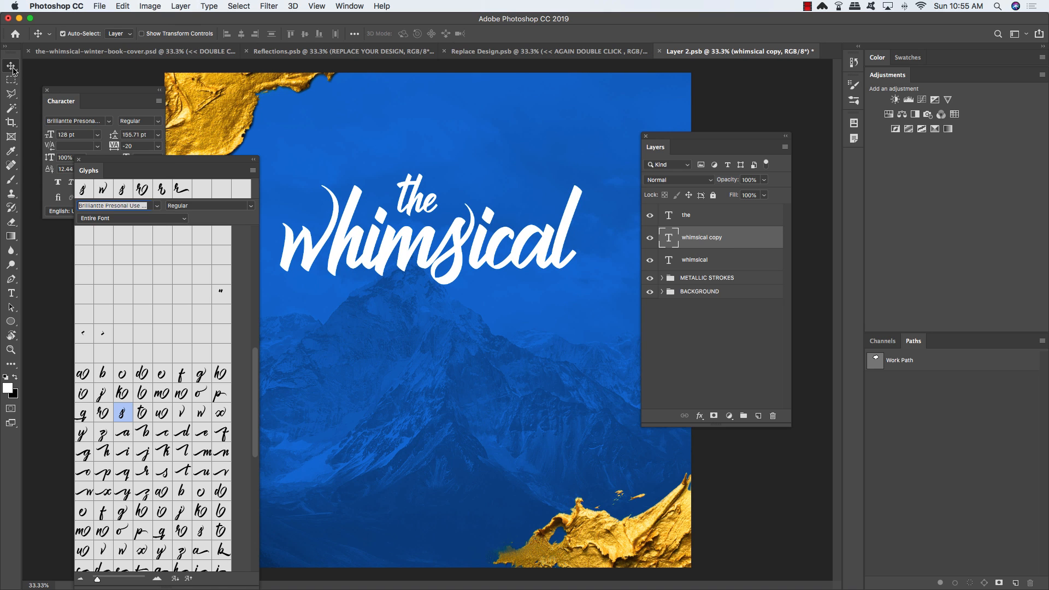
key(super+bracketleft)
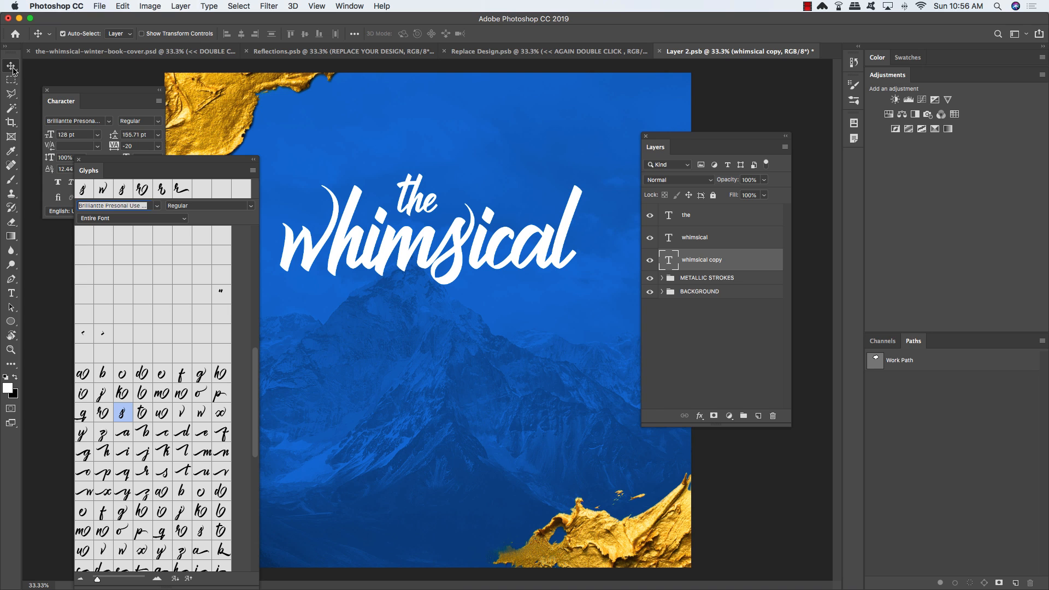
key(super+t)
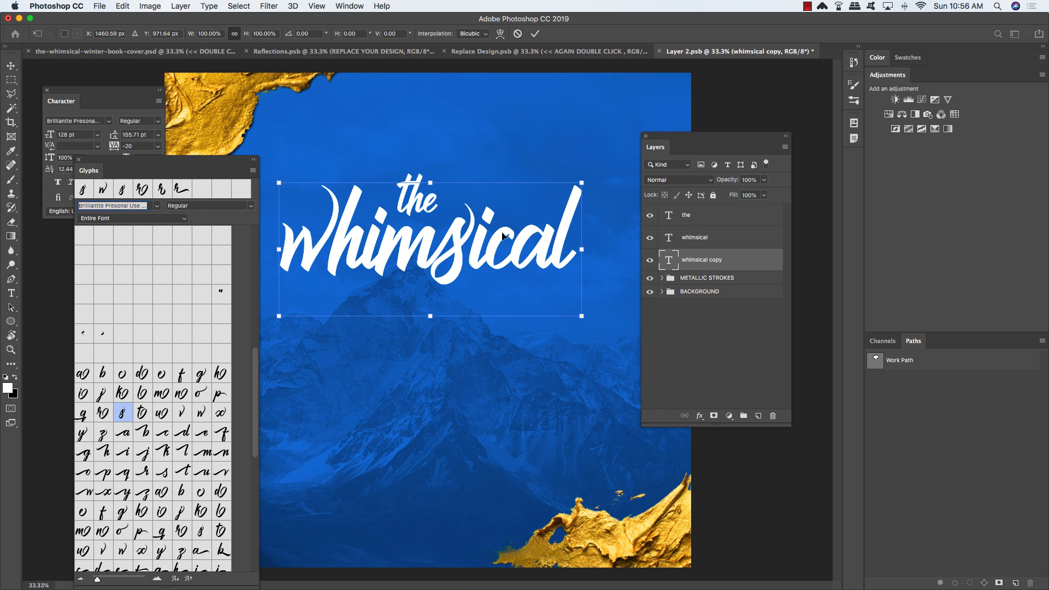
drag(523, 237, 523, 322)
key(Return)
Step: Change the copy to read 'winter' by replacing 'himsical' with 'inter'
key(t)
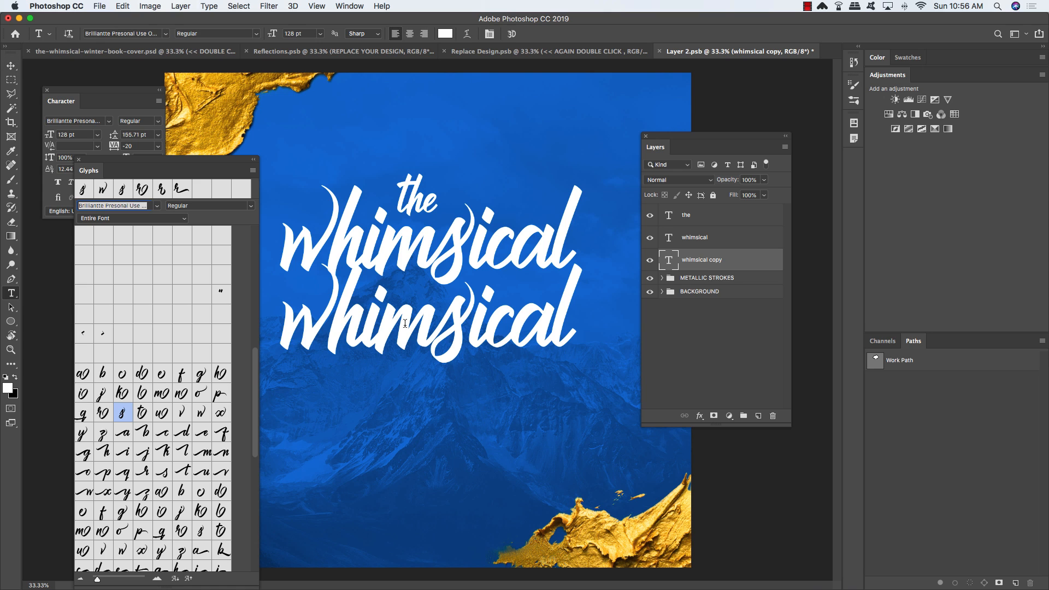
drag(330, 324, 638, 324)
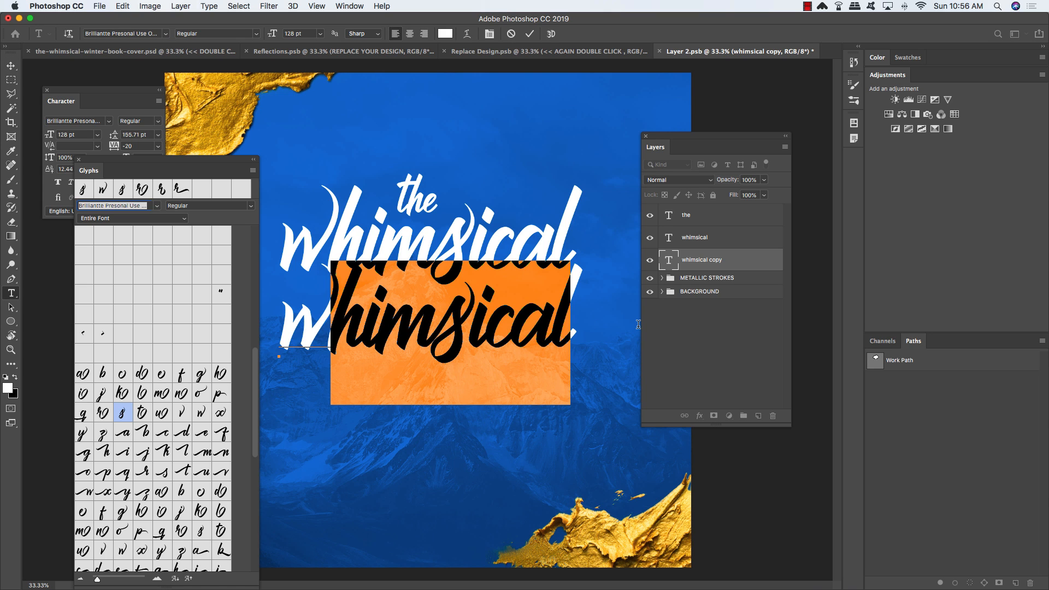
text(inter)
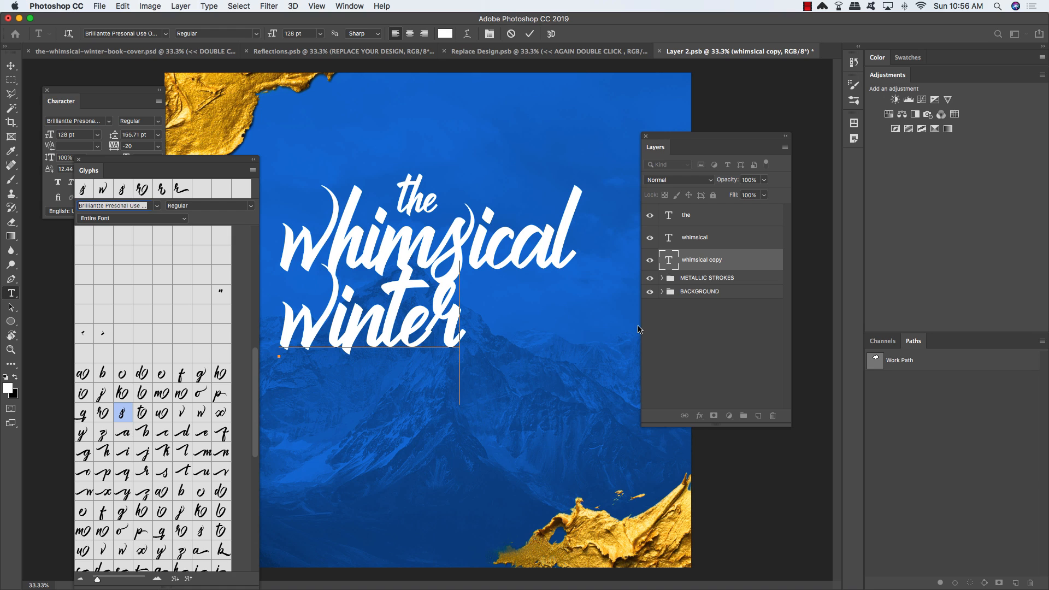
Step: Widen the gap before the r in 'winter' and swap in a long-tailed r alternate
click(424, 332)
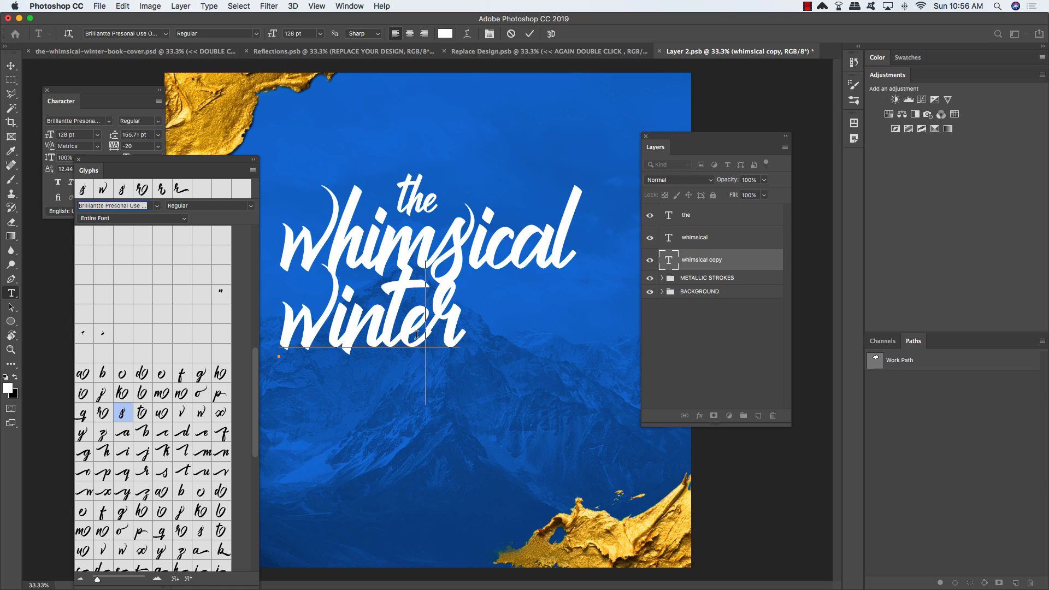
key(alt+Right)
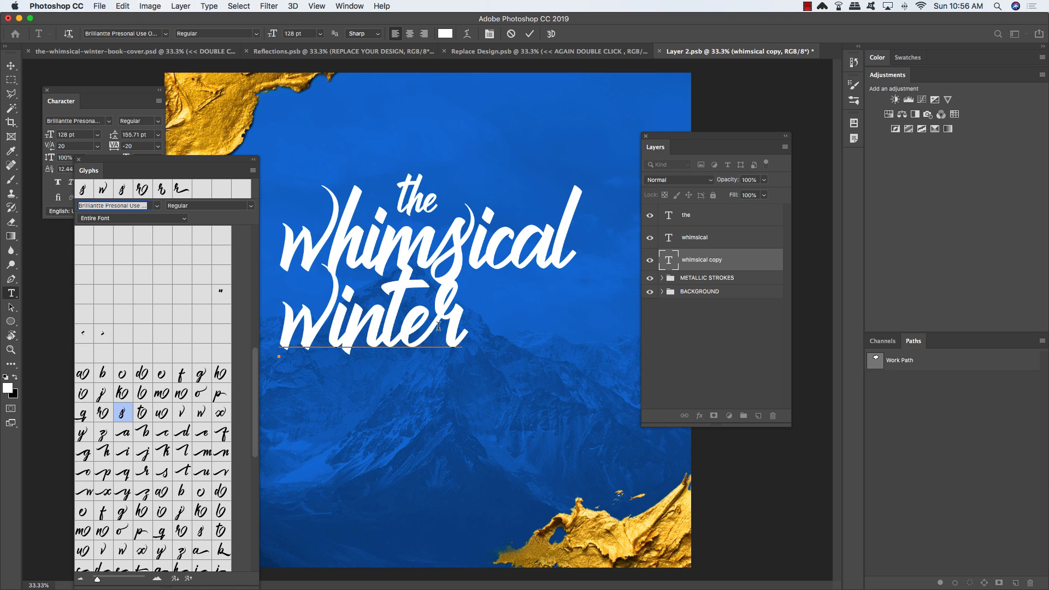
drag(426, 328, 486, 327)
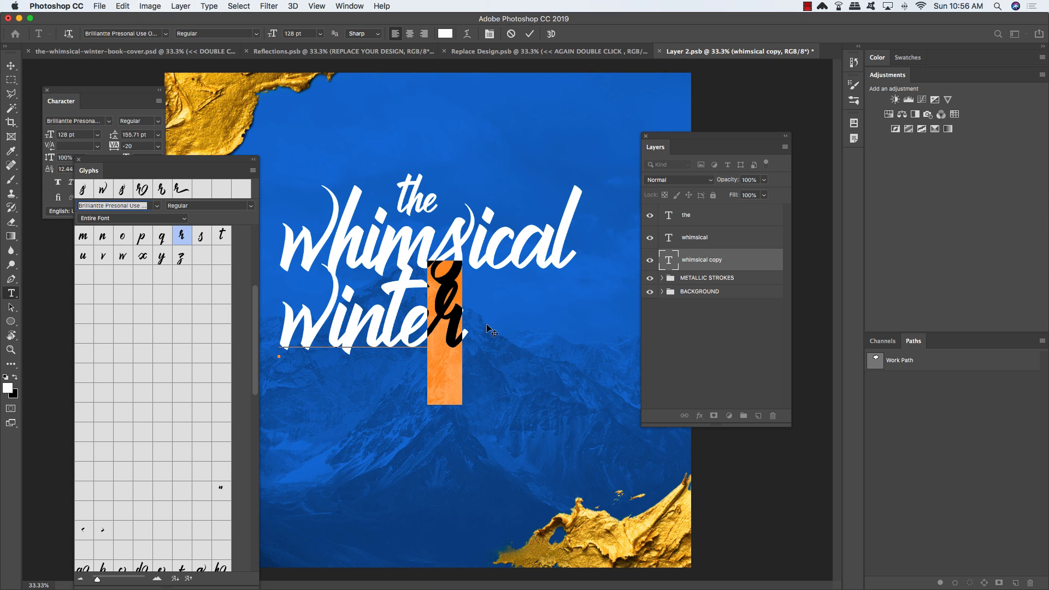
drag(254, 310, 252, 440)
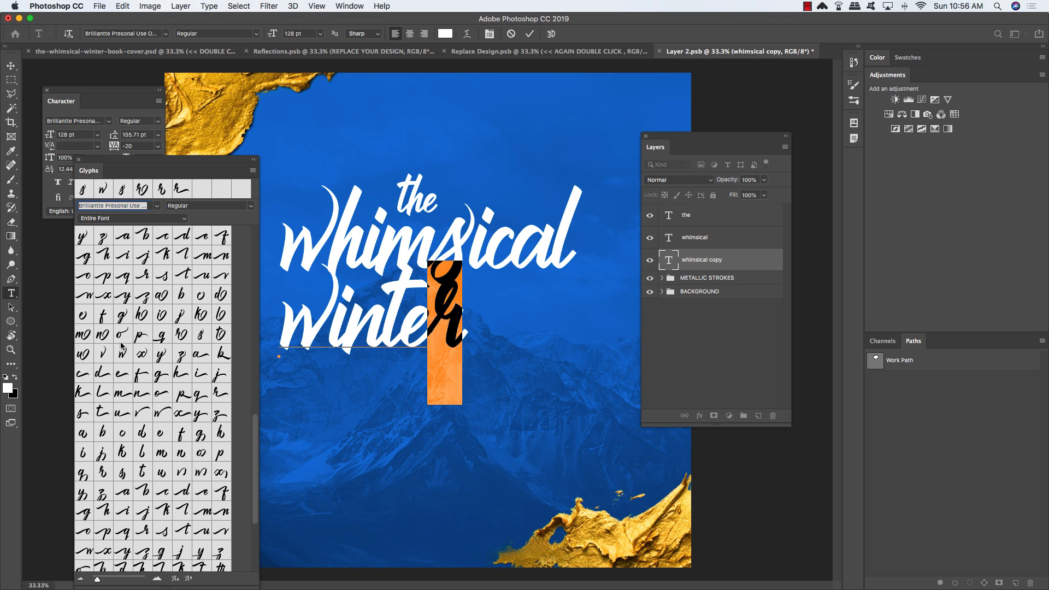
double_click(180, 335)
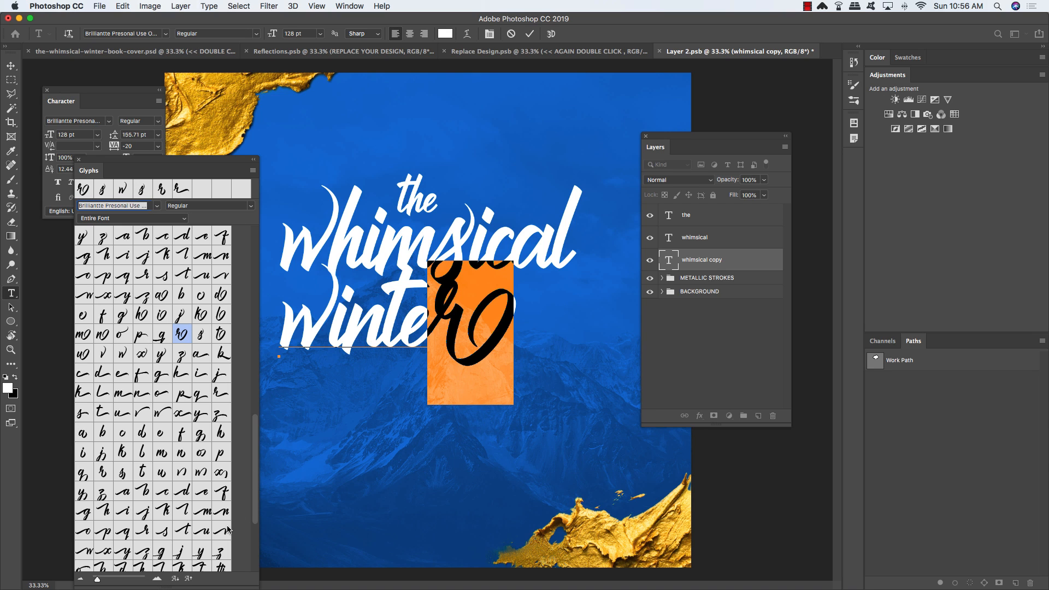
scroll(255, 493, down, 2)
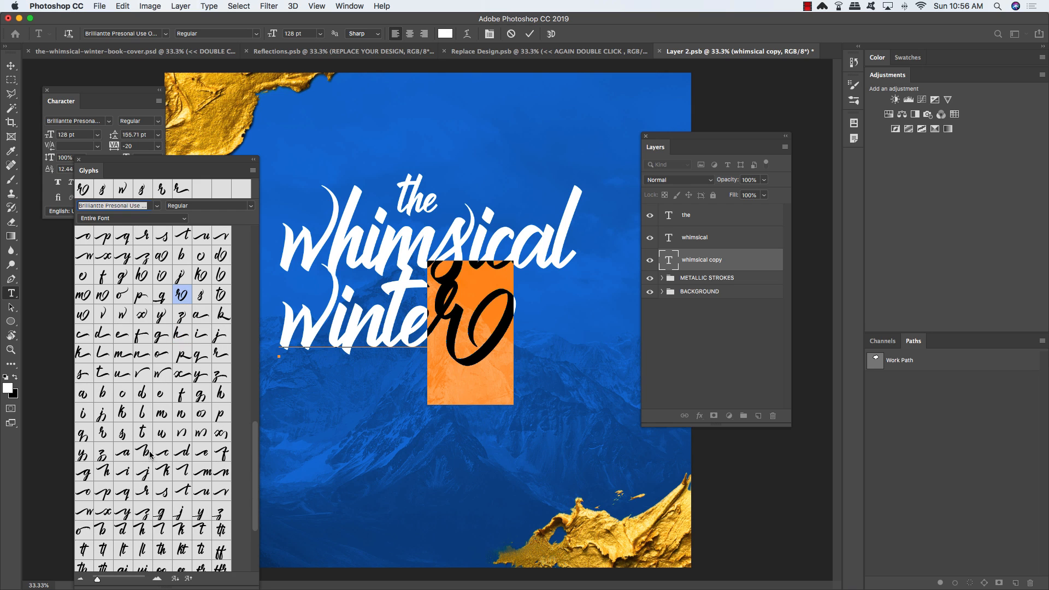
double_click(102, 433)
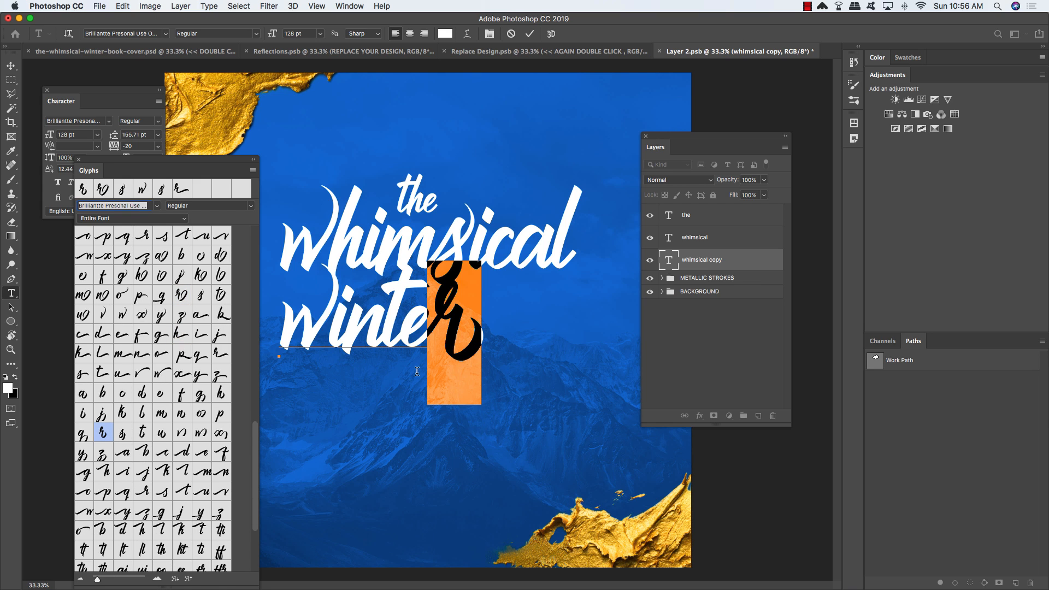
double_click(221, 356)
click(459, 326)
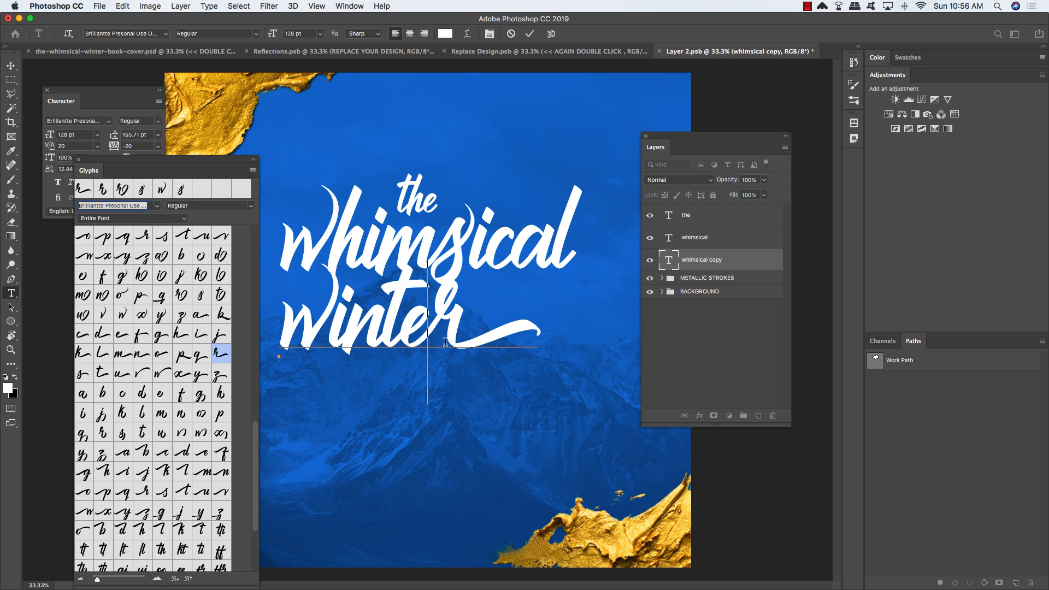
click(10, 65)
Step: Close the Glyphs panel and shift 'winter' right so it sits centred under 'whimsical'
click(79, 163)
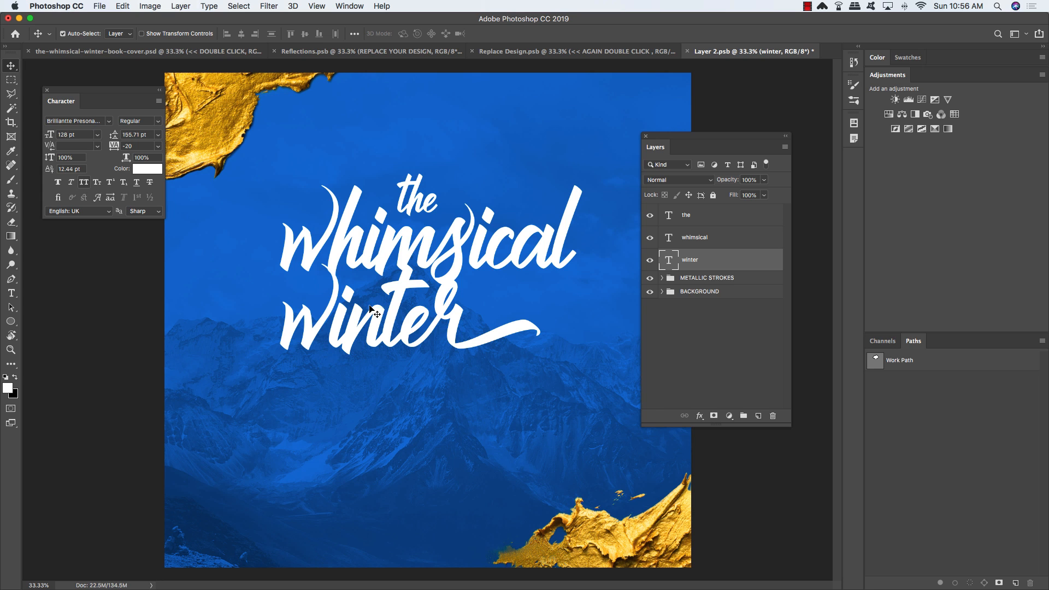
drag(391, 310, 465, 320)
key(Left)
key(Left)
key(Left)
key(Left)
key(Left)
key(Left)
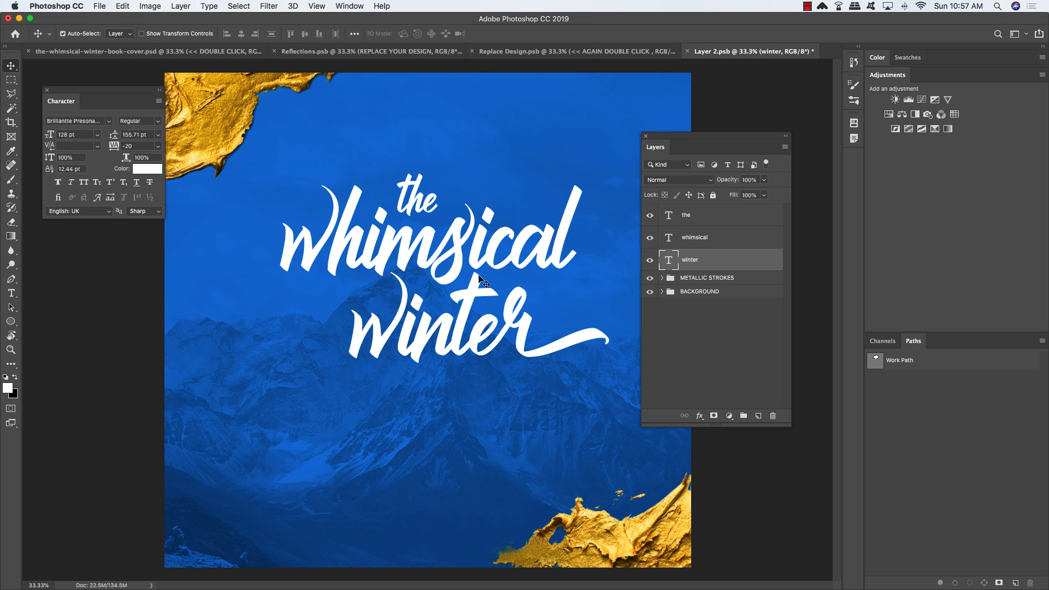
Step: Group the three title text layers into a group named TT
click(742, 220)
shift+click(723, 267)
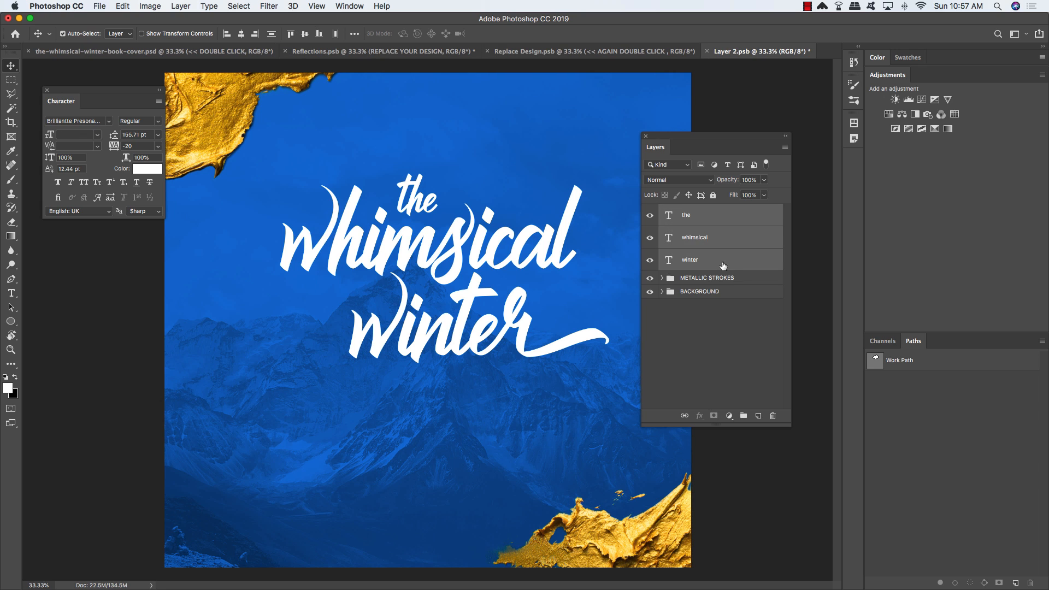
key(super+g)
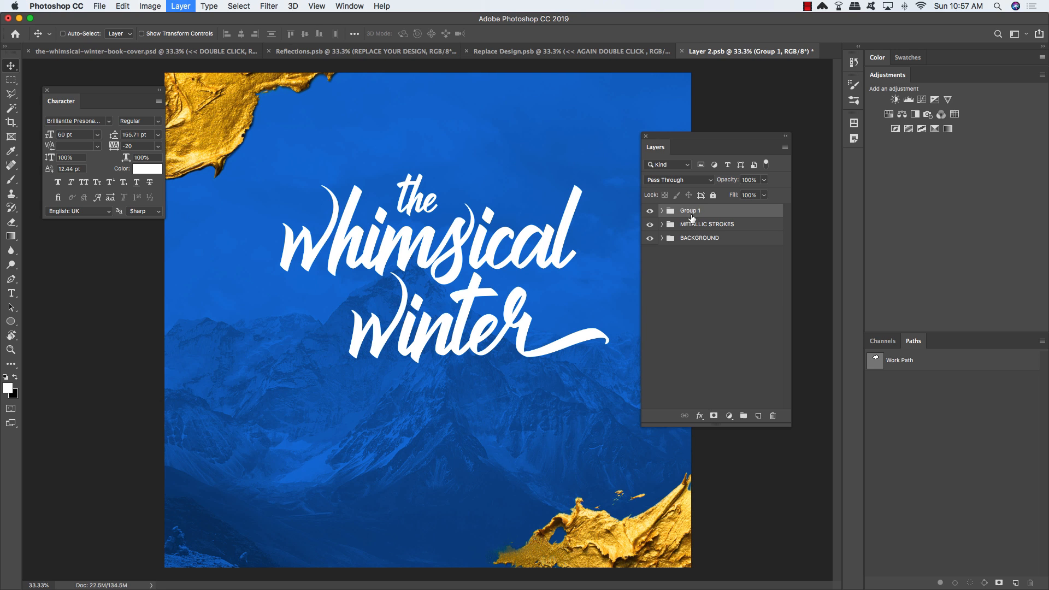
double_click(691, 211)
text(TI)
key(Return)
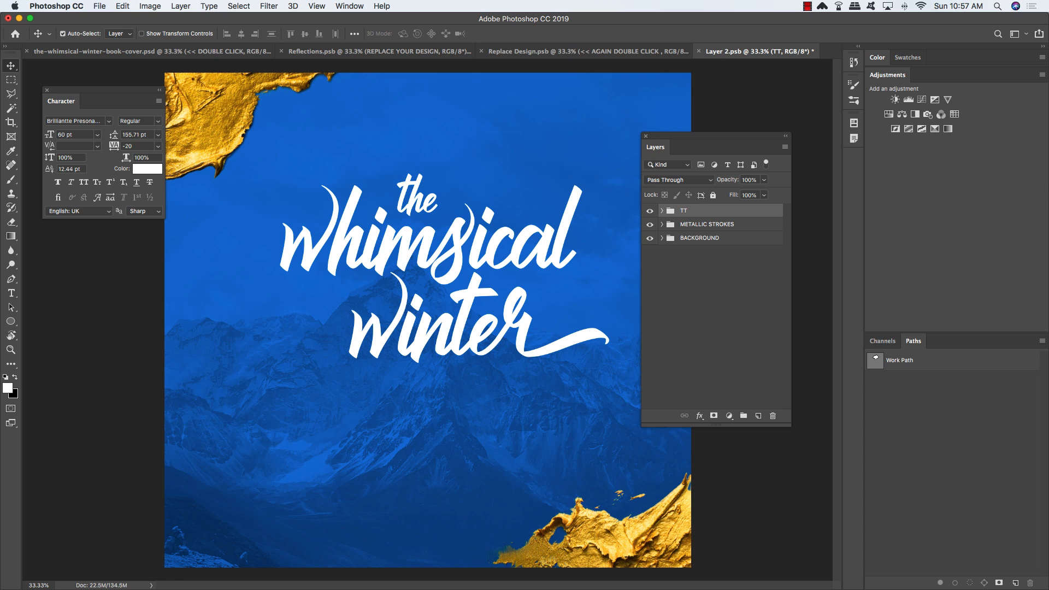
Step: Nudge the TT group down twice and slightly to the left
key(super+minus)
key(shift+Down)
key(shift+Down)
key(shift+Down)
key(shift+Down)
key(shift+Down)
key(shift+Down)
key(shift+Down)
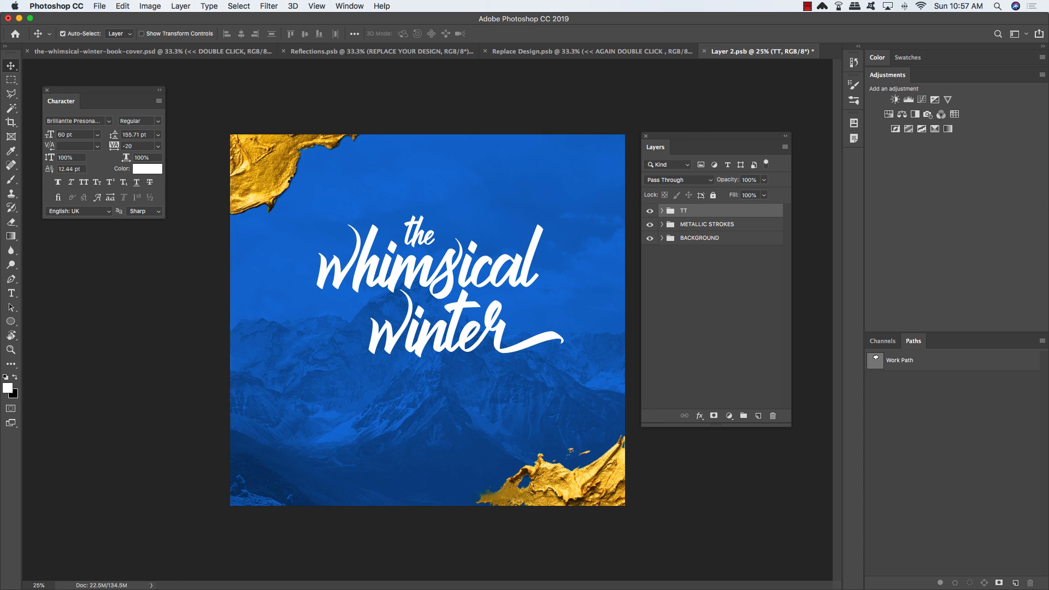
key(shift+Down)
key(shift+Down)
key(shift+Down)
key(shift+Down)
key(shift+Down)
key(shift+Down)
key(shift+Down)
key(shift+Down)
key(shift+Down)
key(shift+Down)
key(shift+Down)
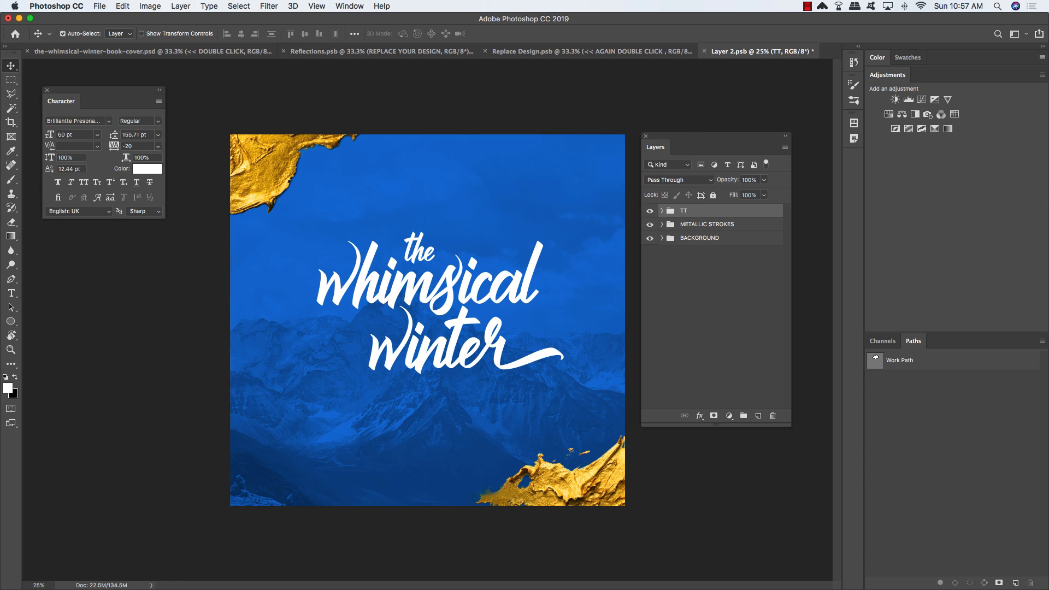
key(shift+Left)
key(shift+Left)
key(shift+Left)
key(shift+Left)
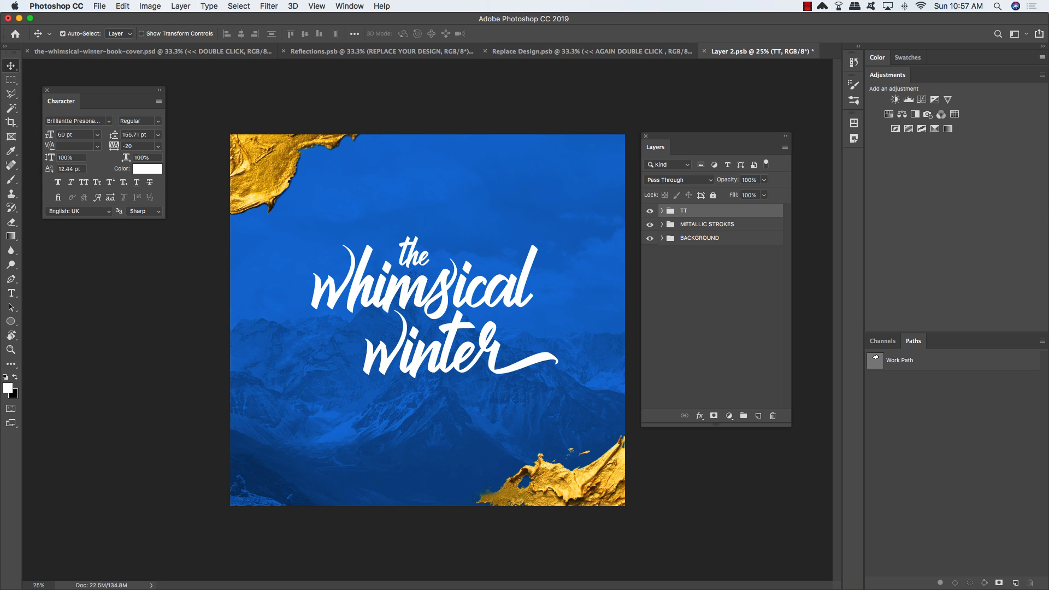
Step: Place watercolour1.jpg from freebies/Barn-Owl-Studio as an embedded image
click(100, 6)
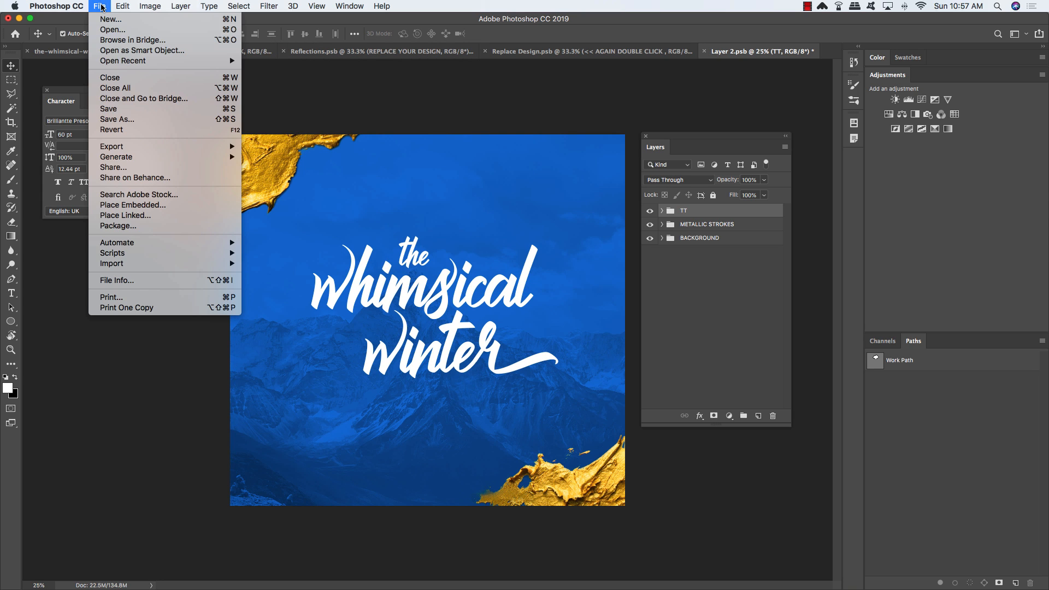
click(141, 207)
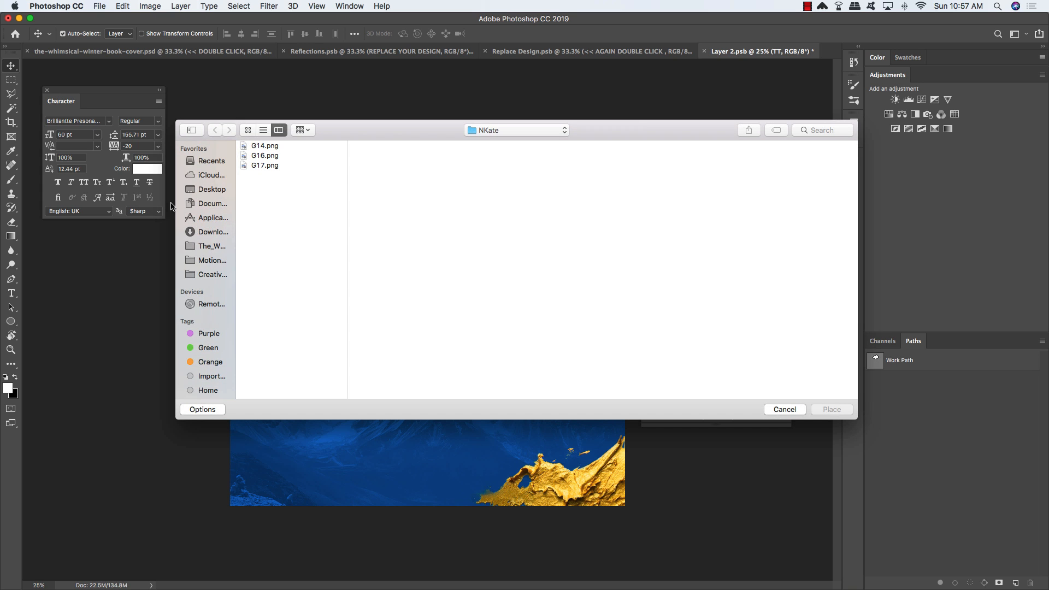
click(503, 132)
click(479, 142)
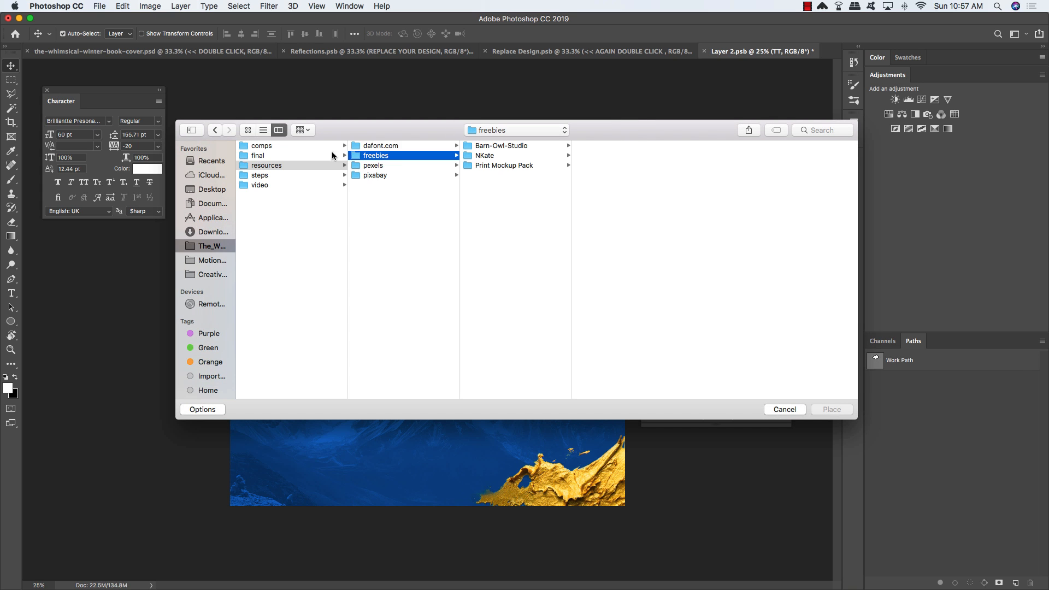
click(504, 146)
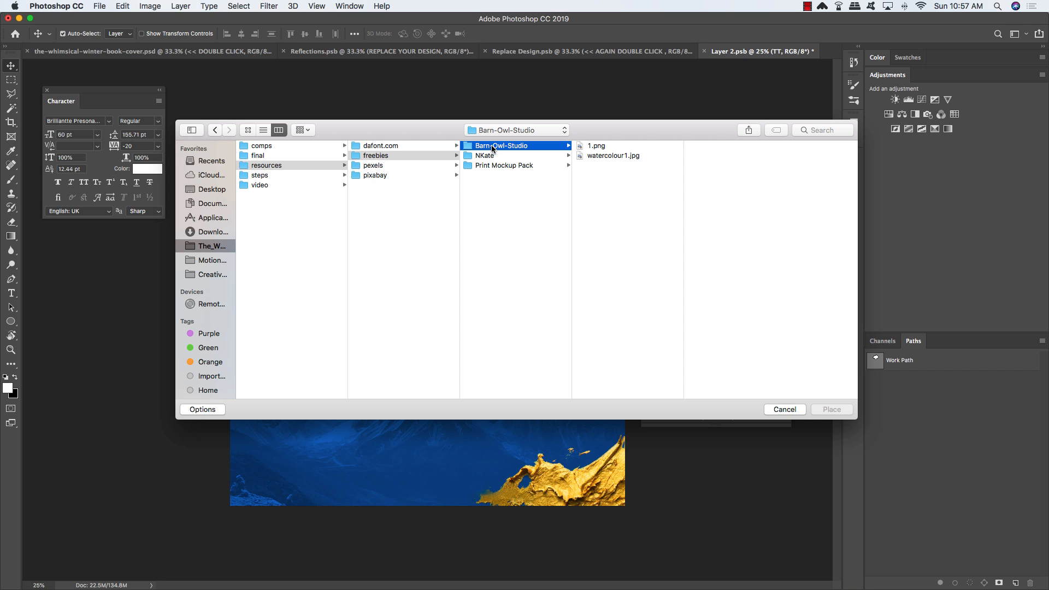
click(617, 156)
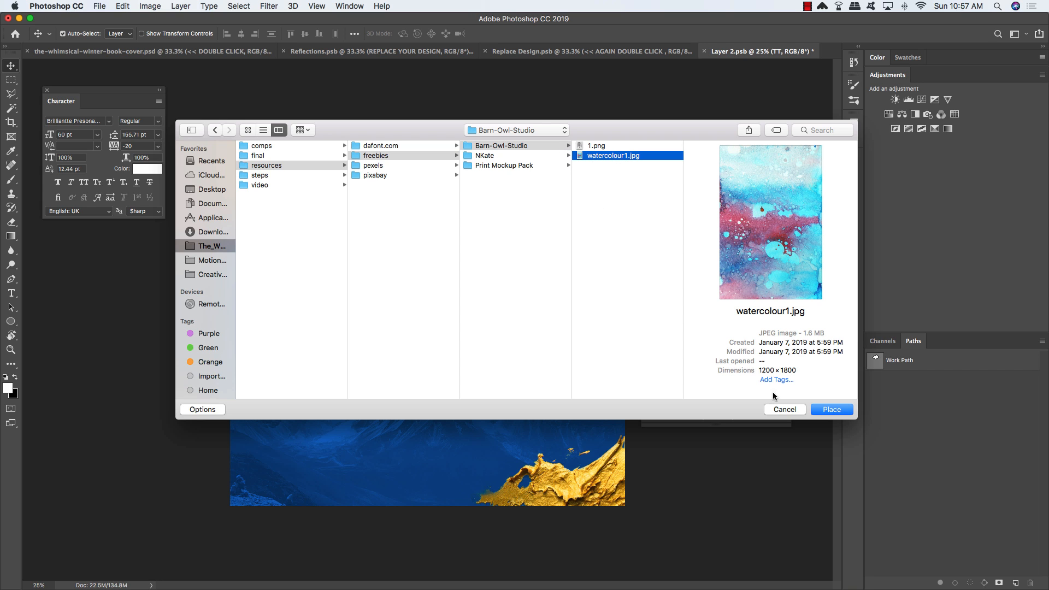
click(837, 410)
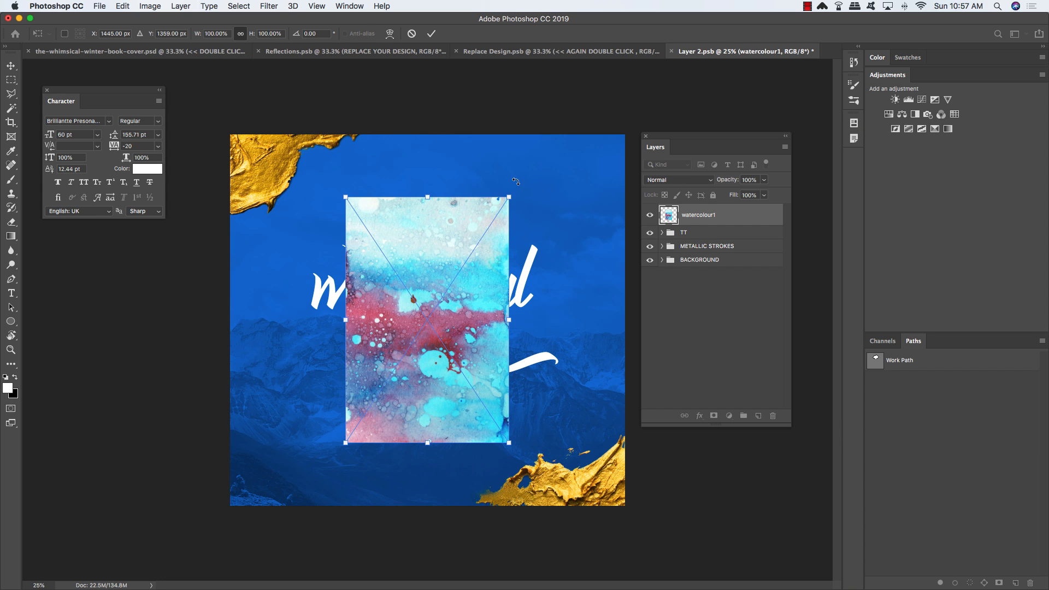
Step: Rotate the watercolour about 56° and enlarge it to roughly 164%
drag(515, 181, 663, 262)
drag(333, 181, 366, 159)
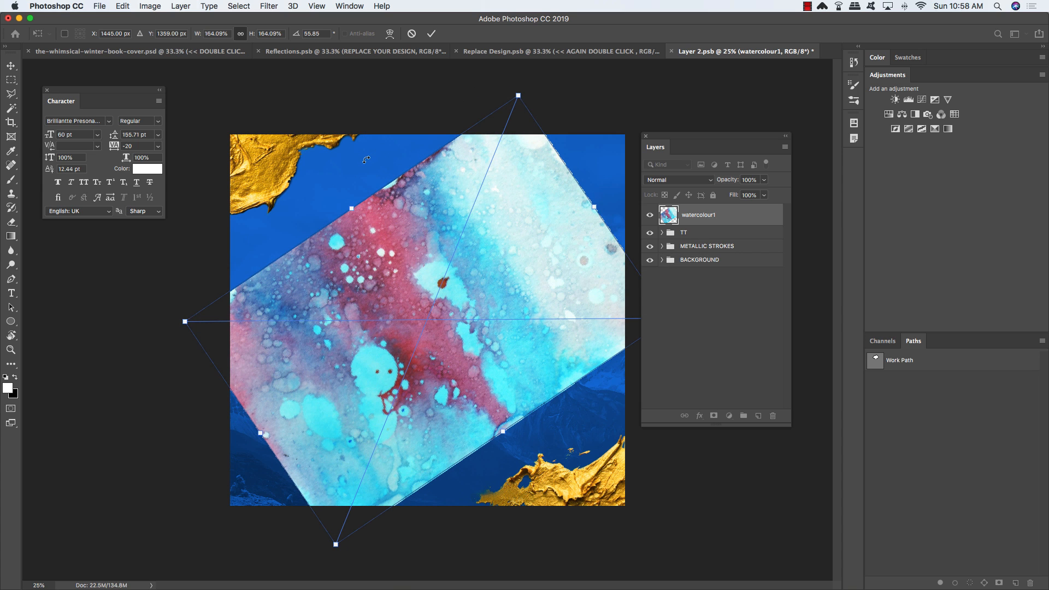
key(Return)
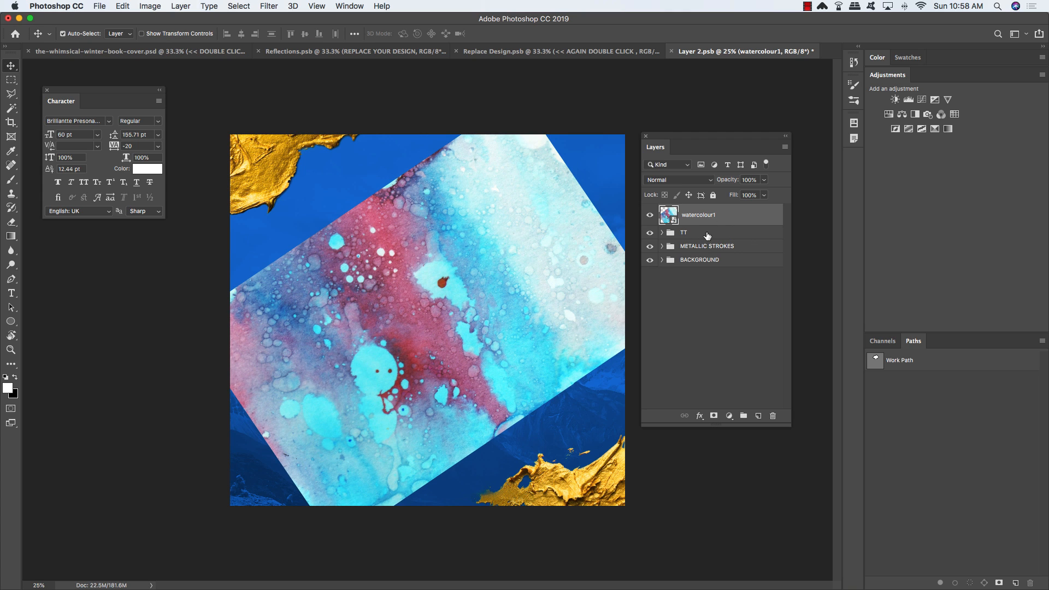
Step: Clip watercolour1 to the title text and re-tilt it to about 26° within the letters
right_click(743, 216)
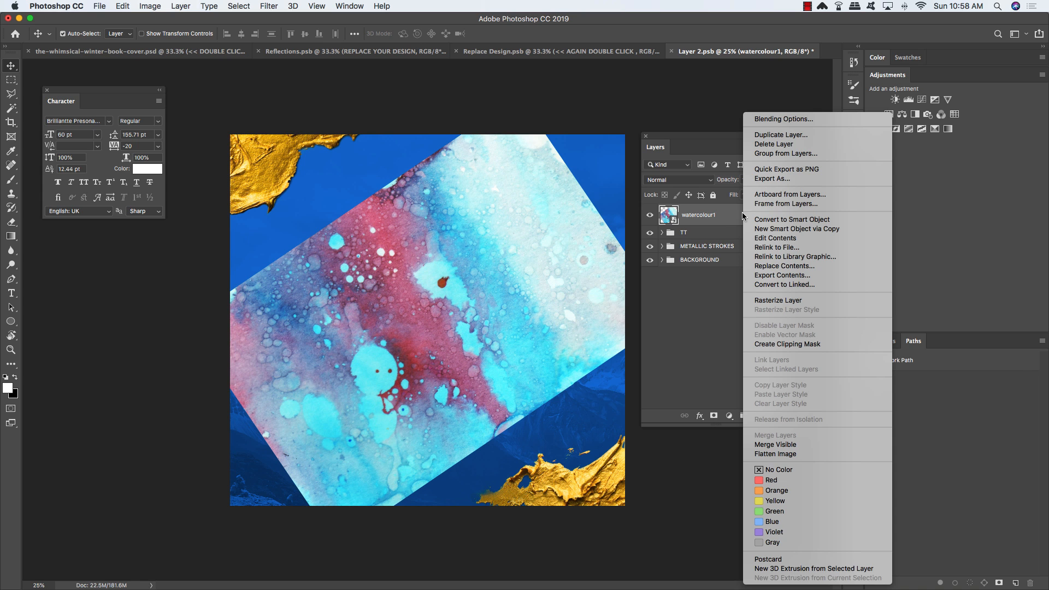
click(780, 346)
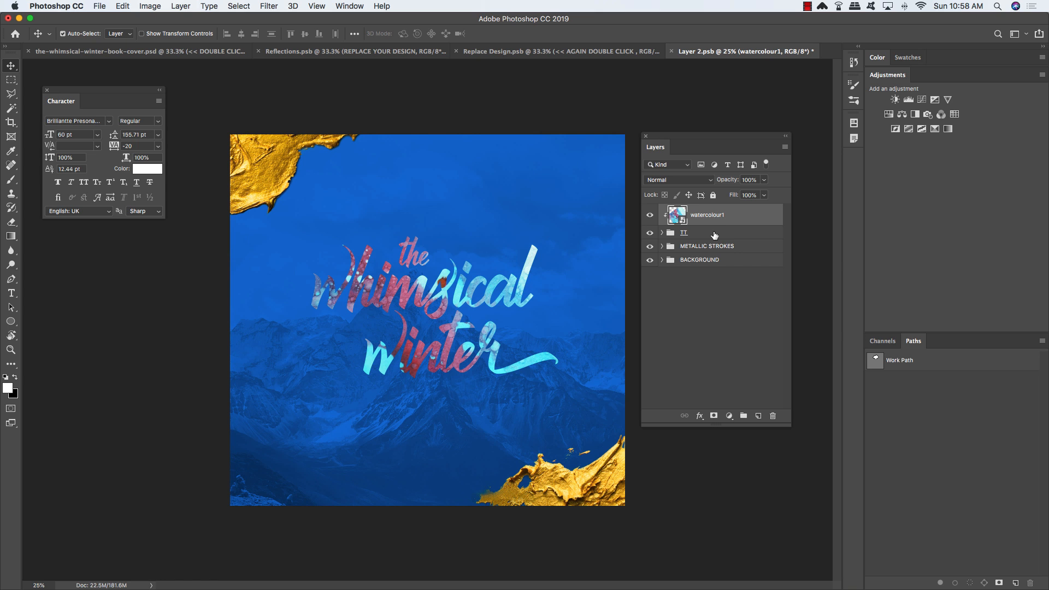
key(super+t)
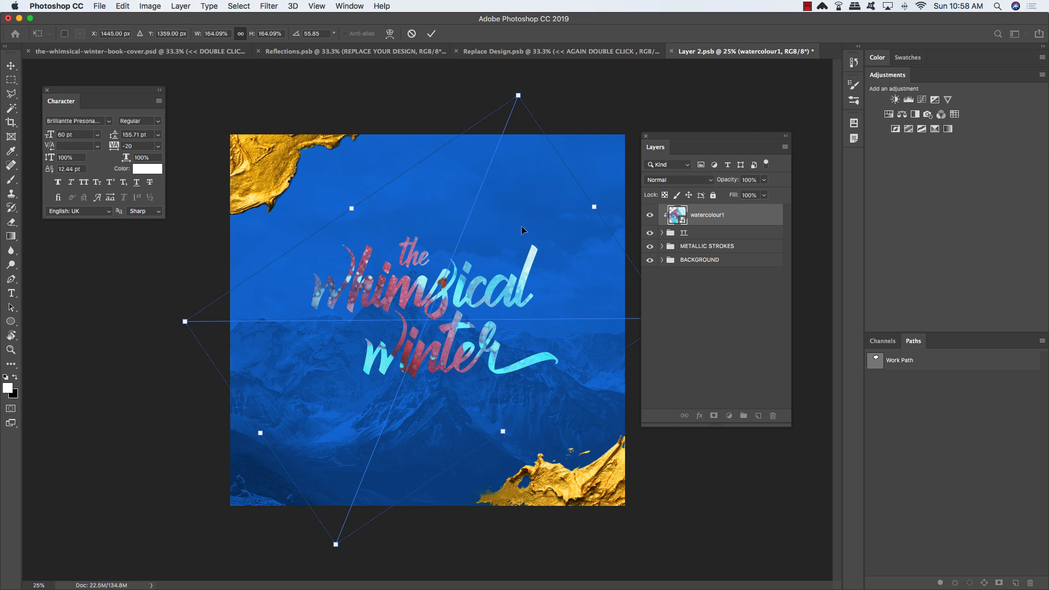
drag(521, 225, 494, 221)
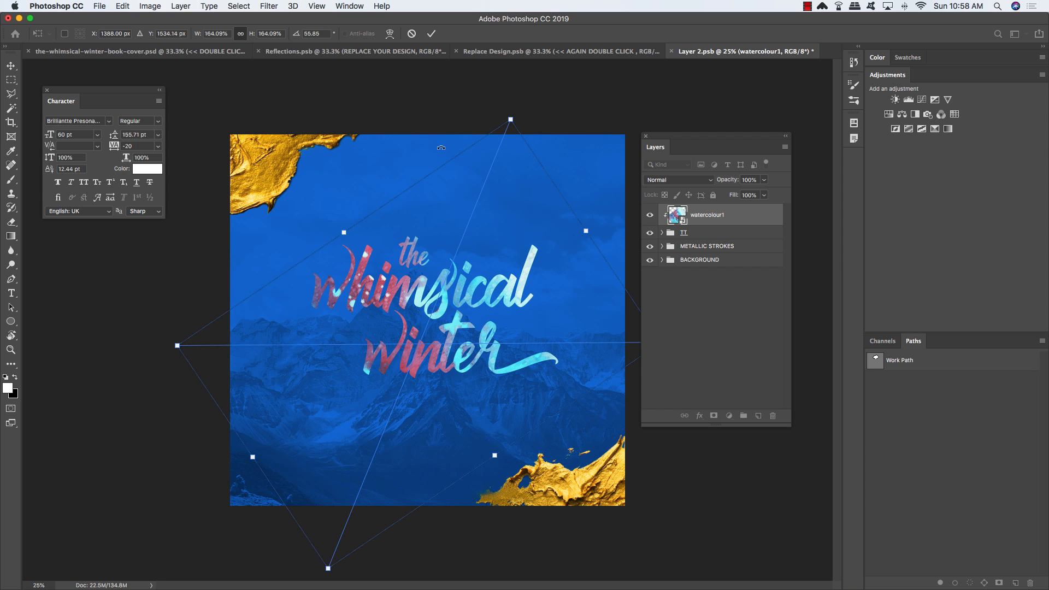
drag(441, 149, 353, 190)
drag(537, 252, 533, 256)
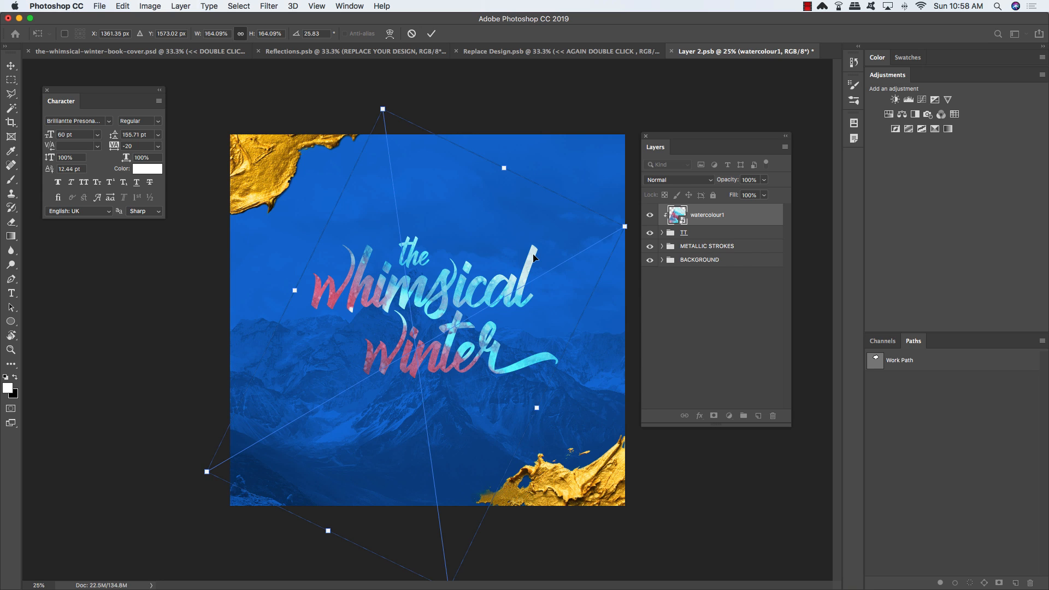
key(Return)
Step: Set the watercolour layer's blend mode to Pin Light
click(683, 180)
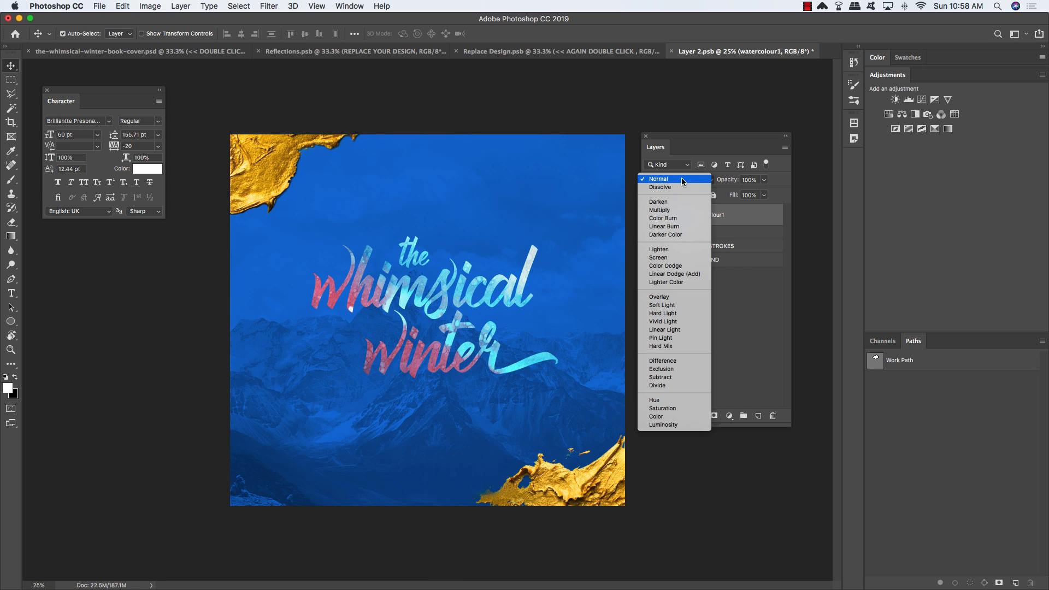
click(672, 338)
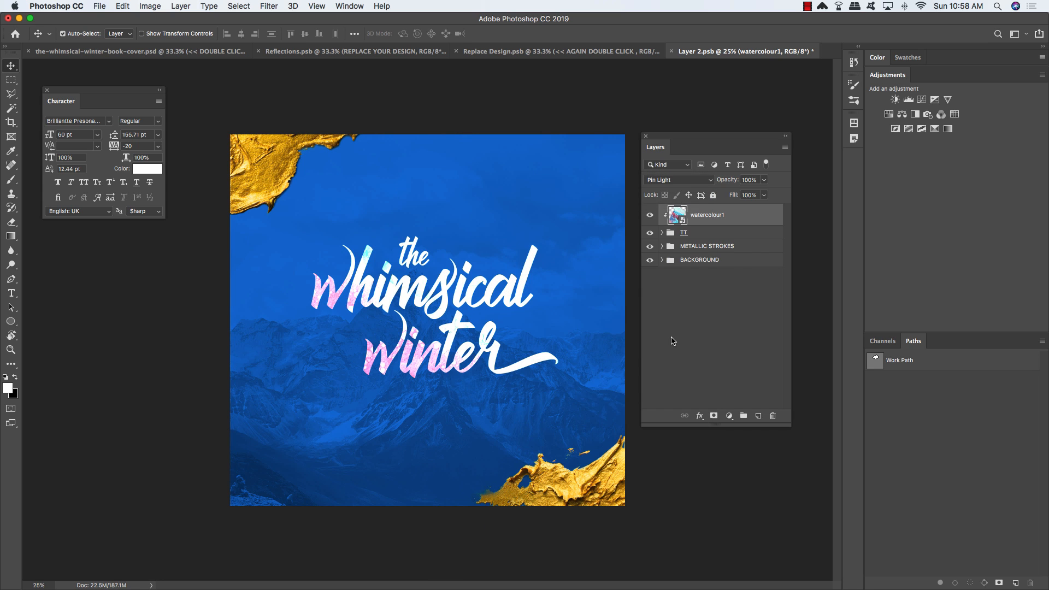
click(728, 234)
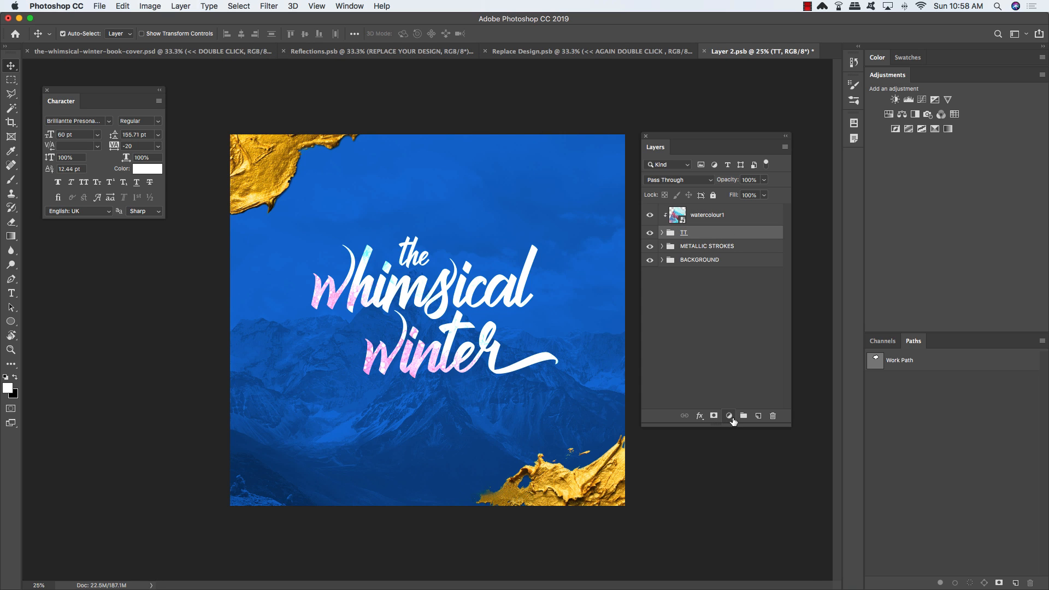
Step: Add a Hue/Saturation adjustment with Colorize on, Hue 200 and Saturation 68 above the TT group
click(730, 416)
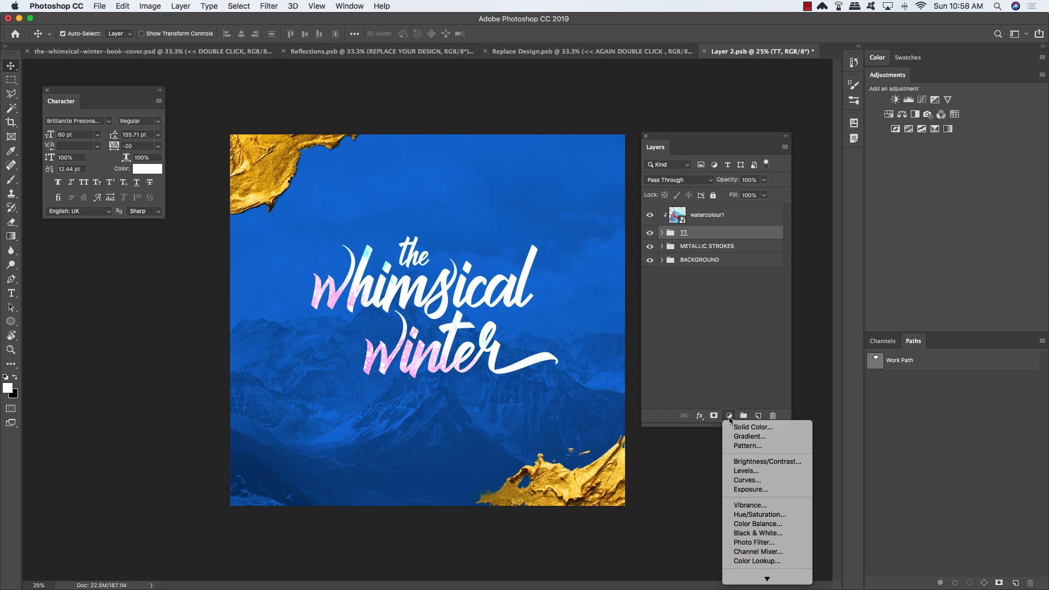
click(760, 514)
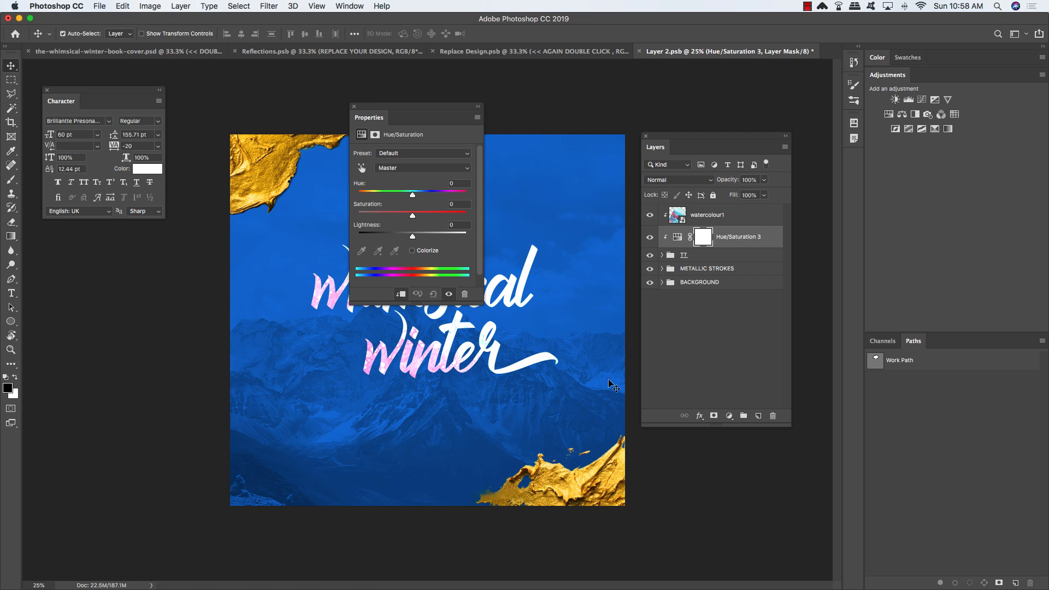
click(412, 251)
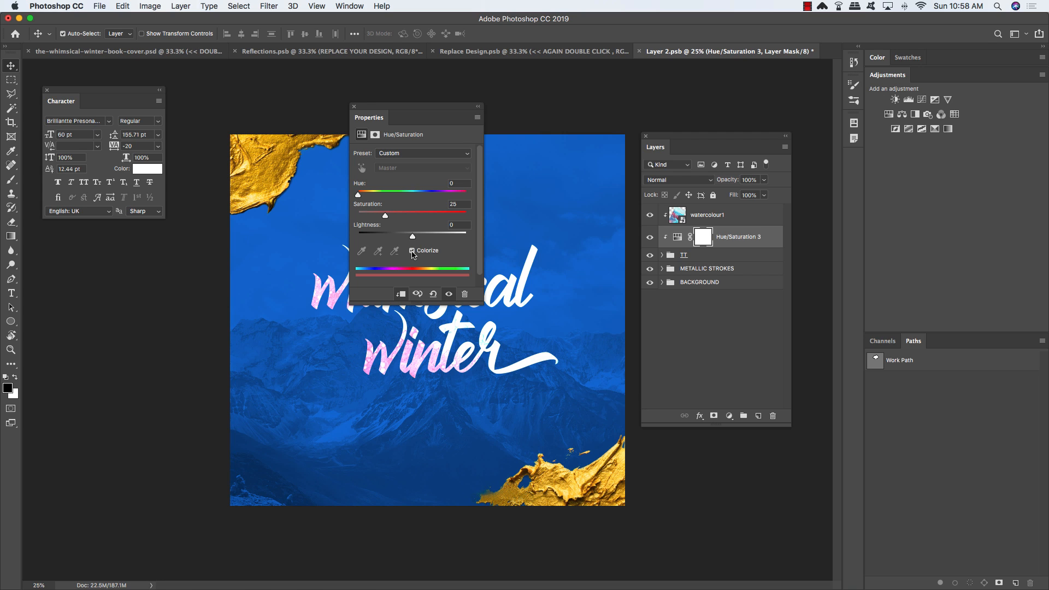
click(462, 185)
text(200)
click(464, 203)
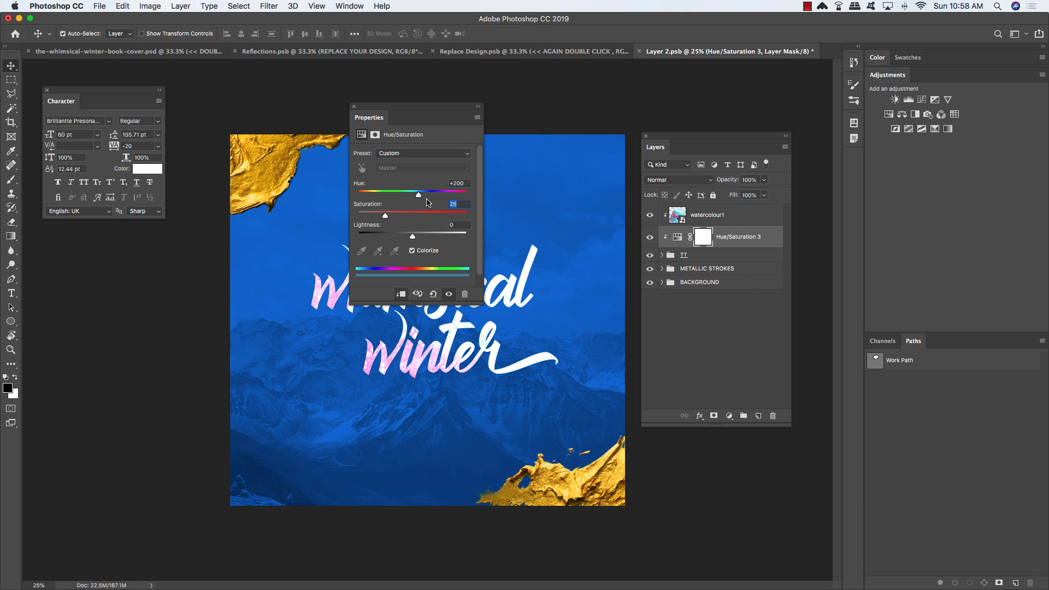
text(68)
drag(435, 108, 350, 98)
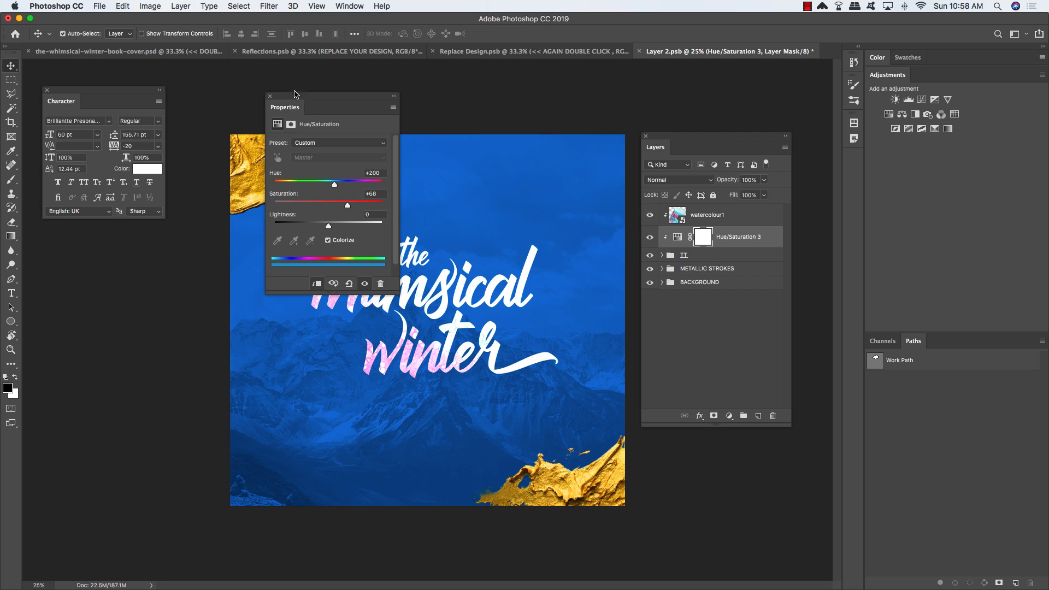
click(270, 97)
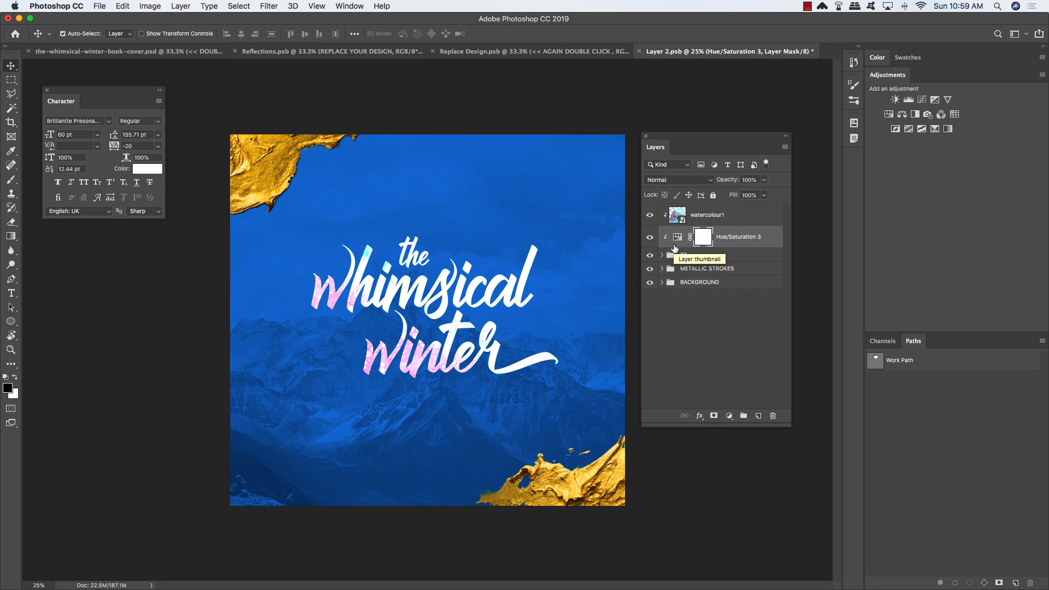
Step: Move the Hue/Saturation layer above watercolour1, then shift the watercolour and rotate it to about 39°
key(super+bracketright)
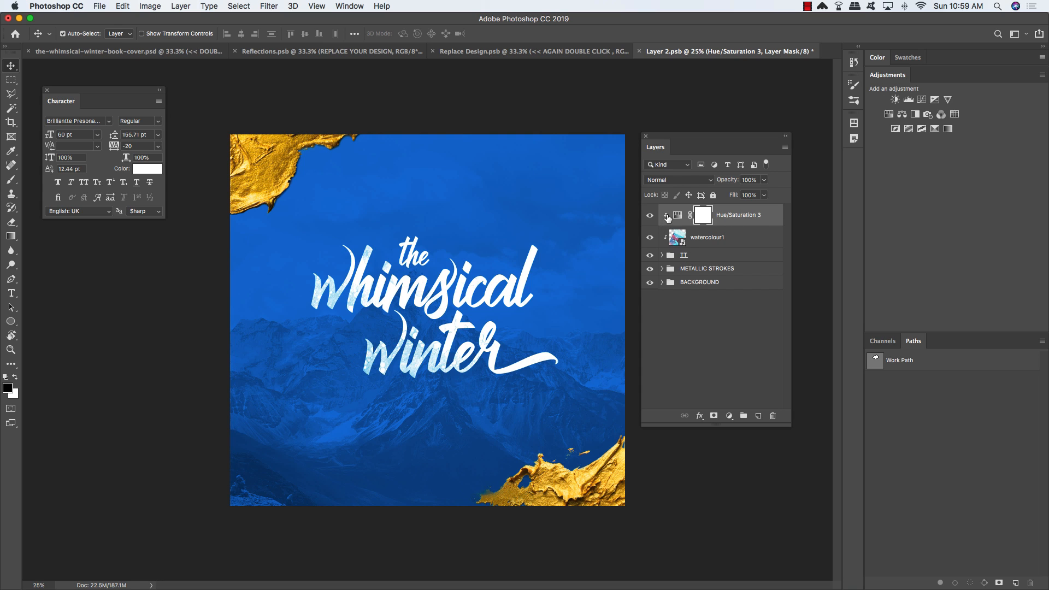
click(749, 240)
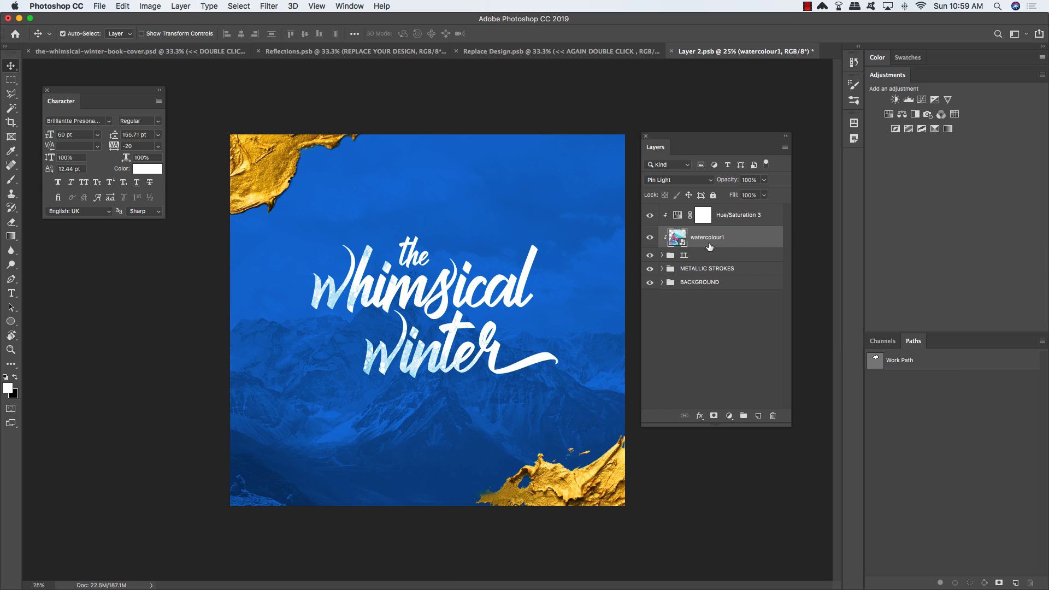
key(ctrl+t)
drag(535, 310, 549, 294)
drag(565, 418, 539, 447)
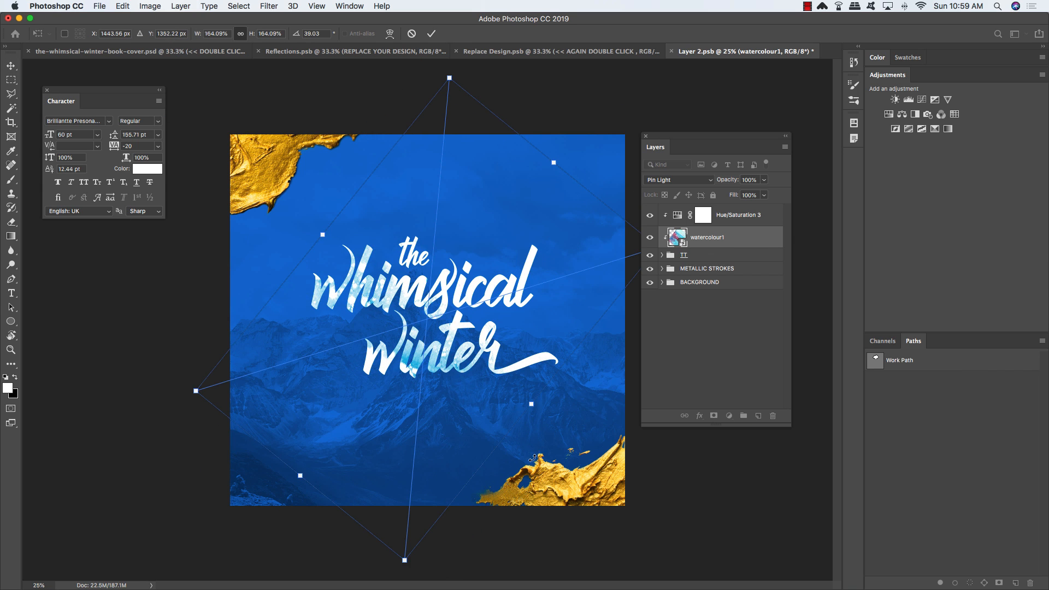
Step: Nudge the watercolour texture down-left, rotate it to about 42°, and commit the transform
drag(472, 367, 469, 379)
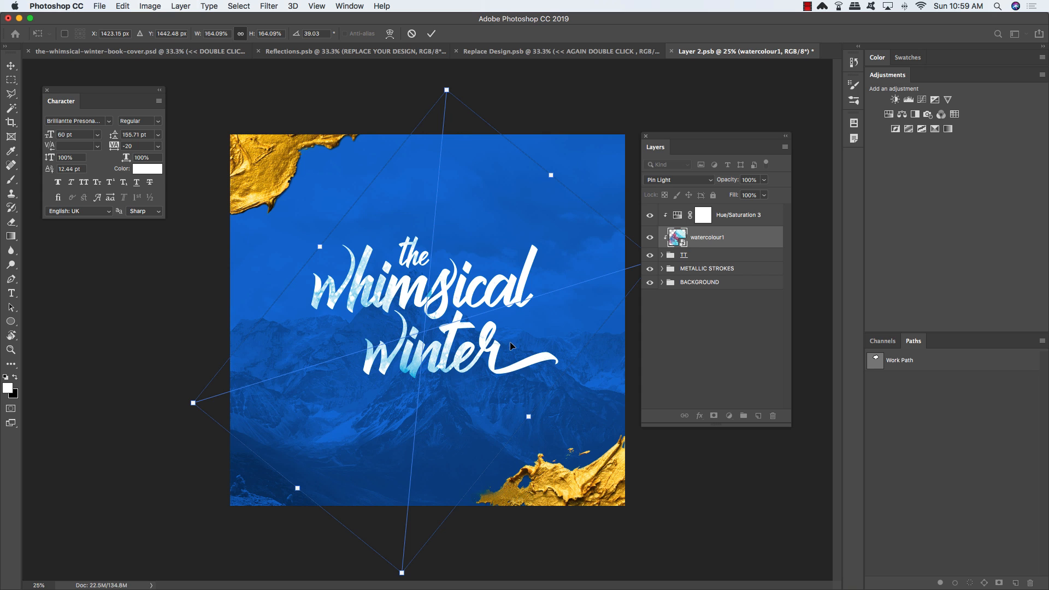
drag(589, 184, 600, 187)
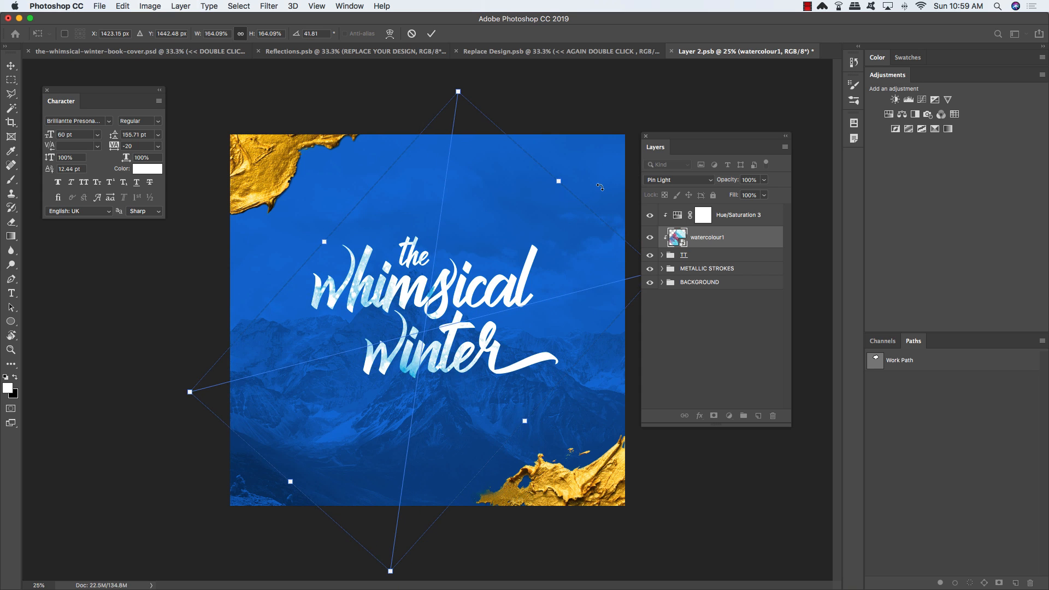
key(Return)
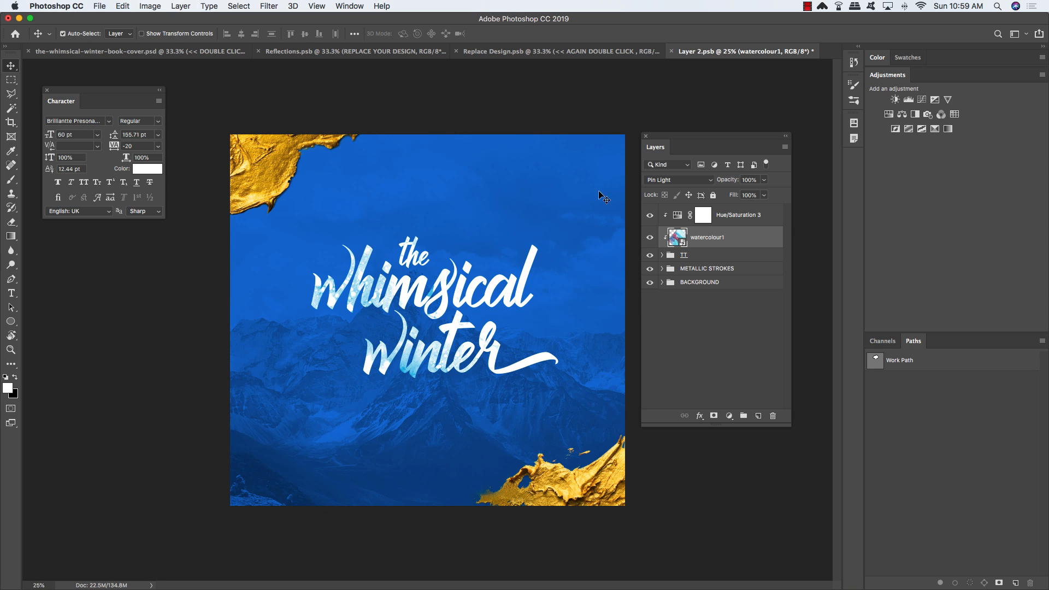
click(751, 222)
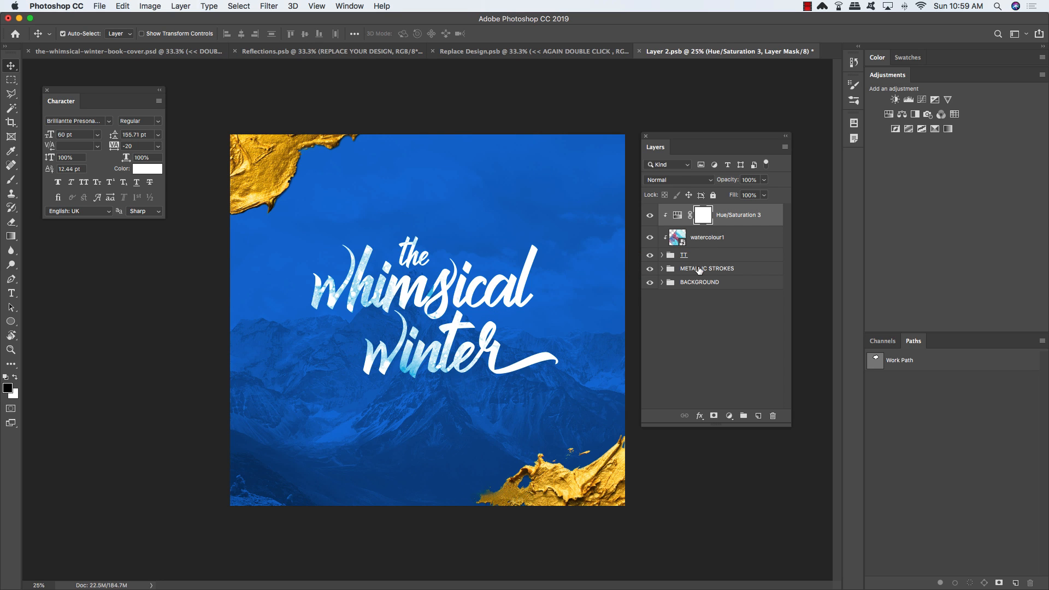
Step: Place the bear drawing 1.png as an embedded layer above the METALLIC STROKES group
click(700, 270)
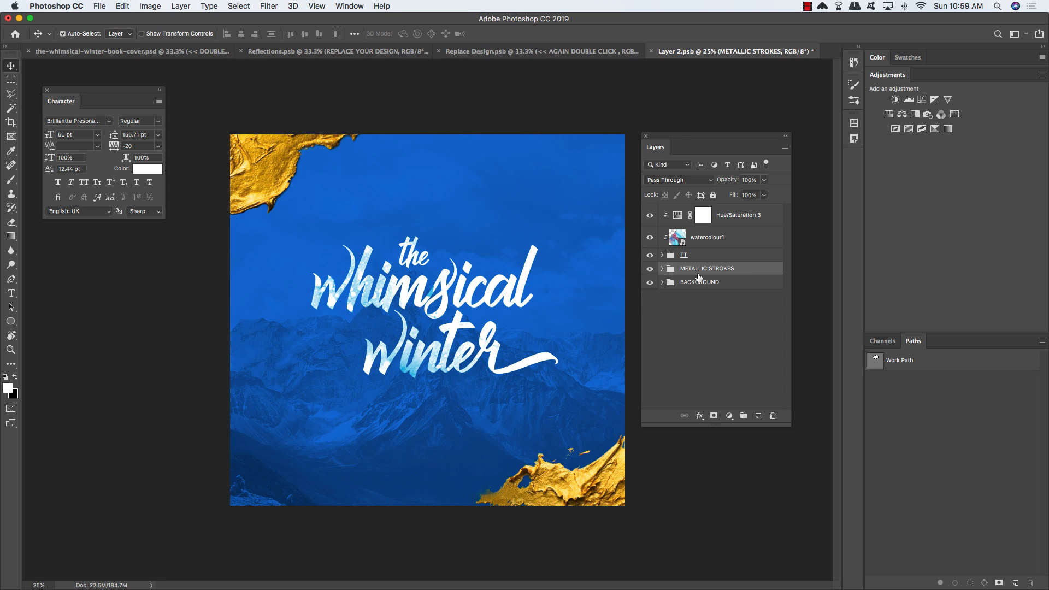
click(99, 6)
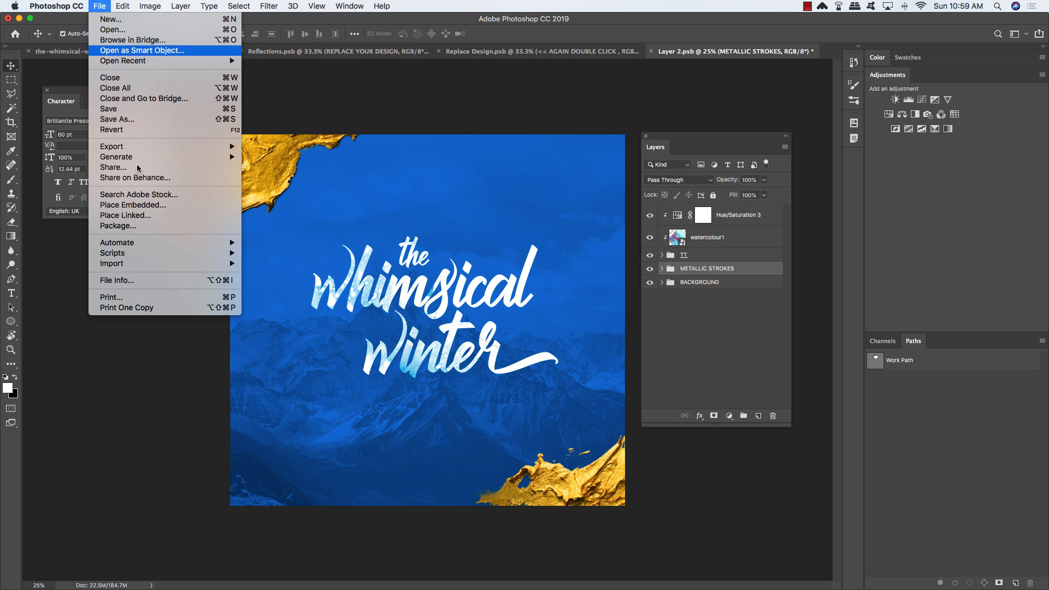
click(141, 208)
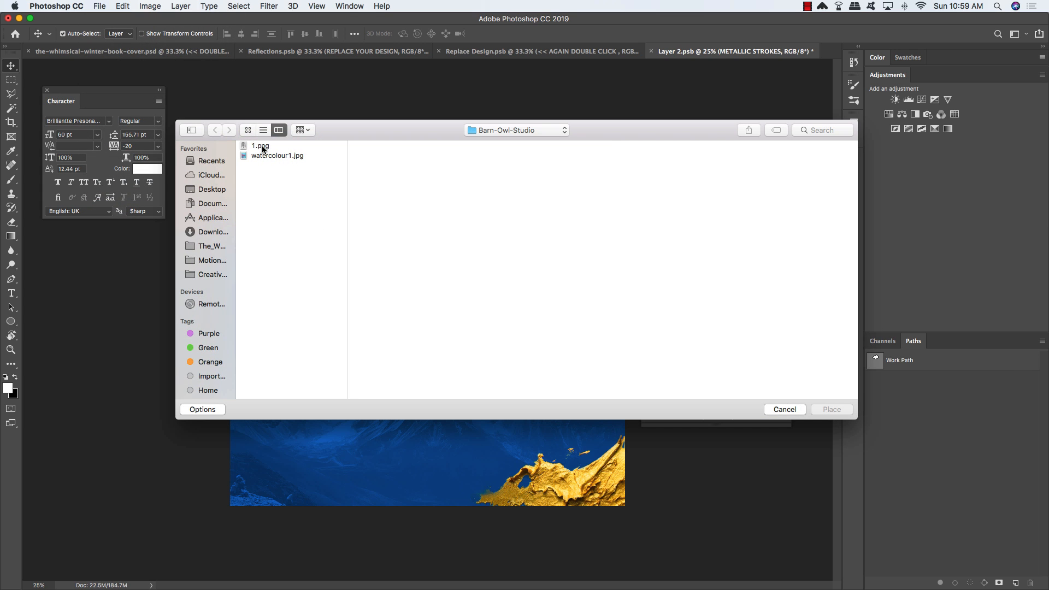
click(263, 150)
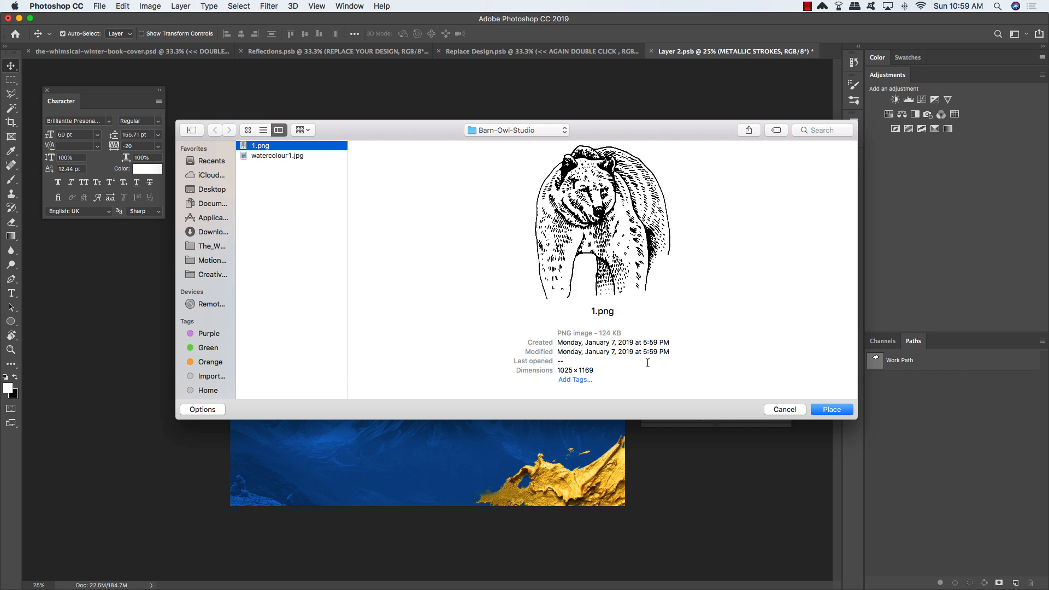
click(832, 410)
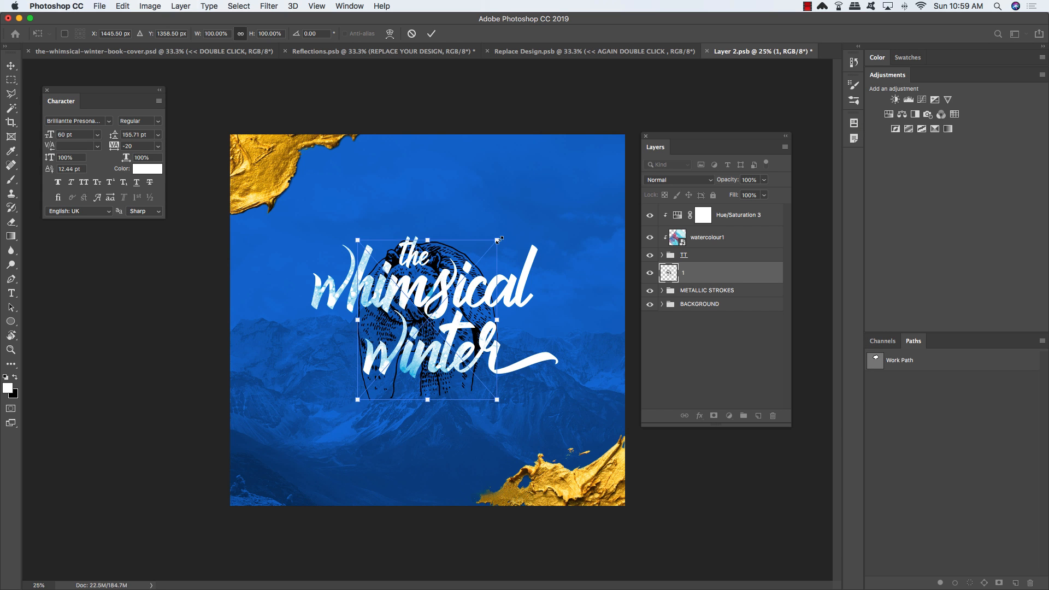
Step: Enlarge the bear drawing to 127.6%, centre it on the cover, and commit
drag(499, 239, 515, 224)
drag(483, 274, 493, 243)
drag(522, 202, 523, 199)
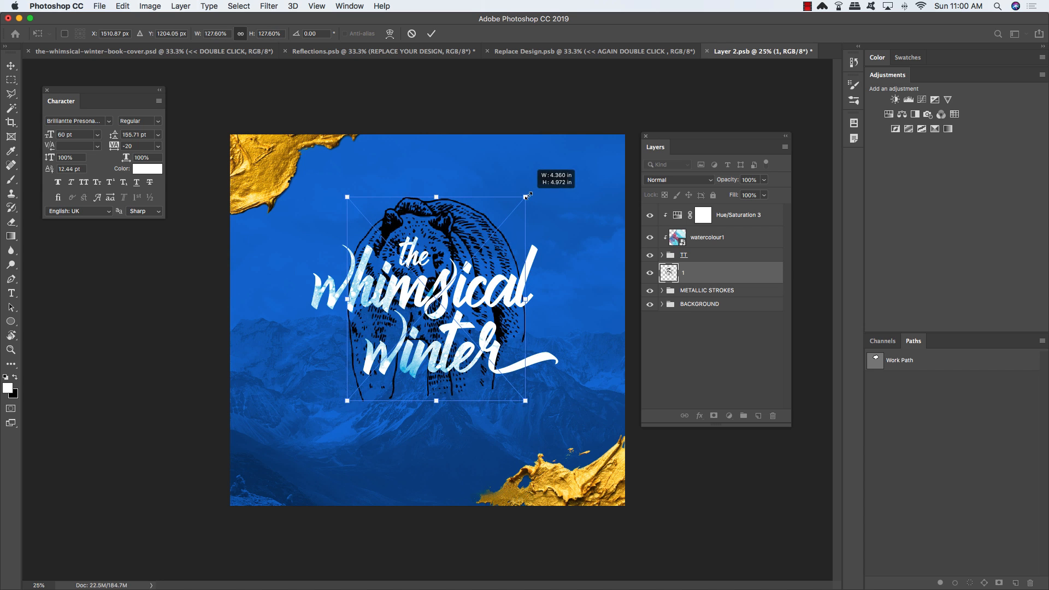
drag(504, 246, 509, 234)
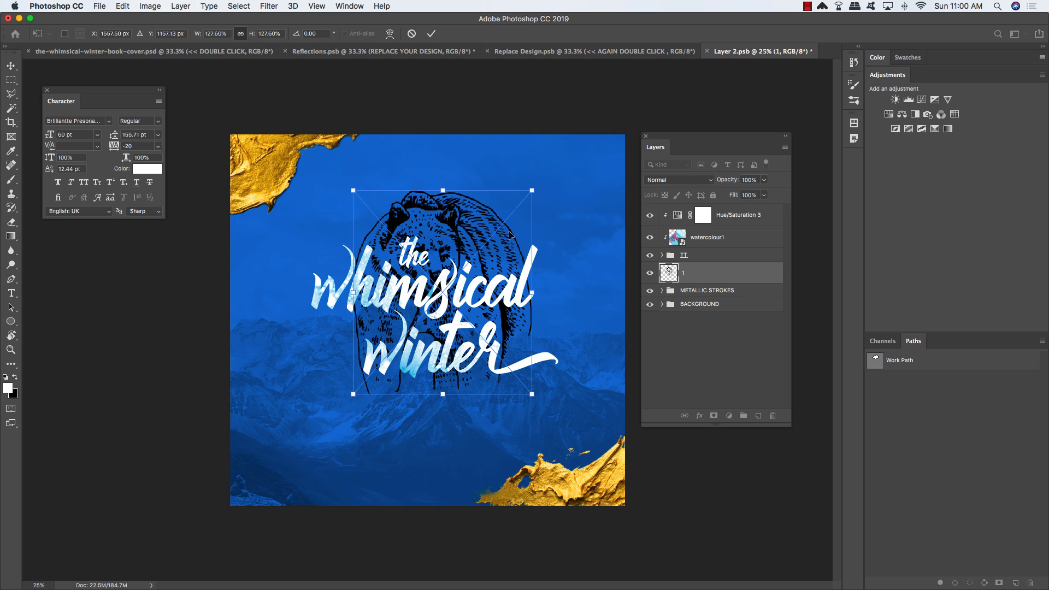
key(Return)
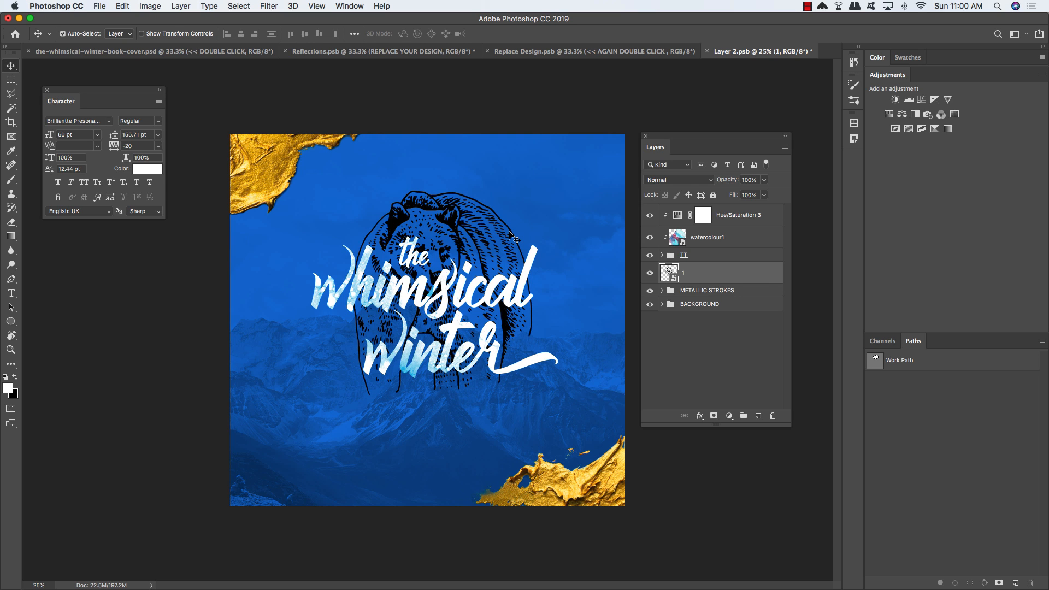
key(u)
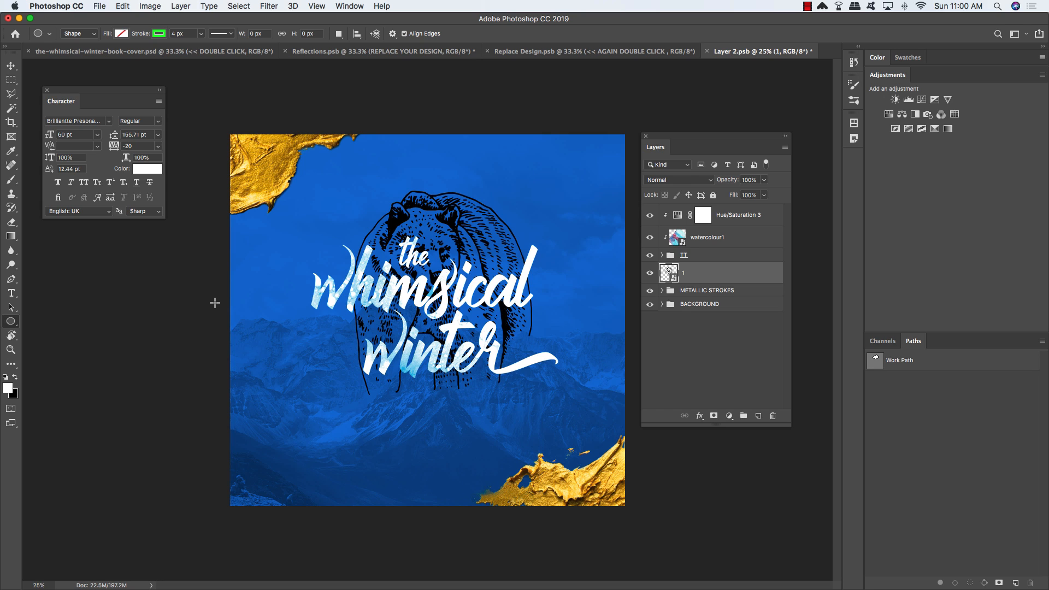
Step: Draw a 1692 px circle with no fill and a 20 px black stroke around the bear and title
key(shift+u)
key(shift+u)
key(shift+u)
key(shift+u)
key(shift+u)
key(shift+u)
click(157, 34)
click(112, 91)
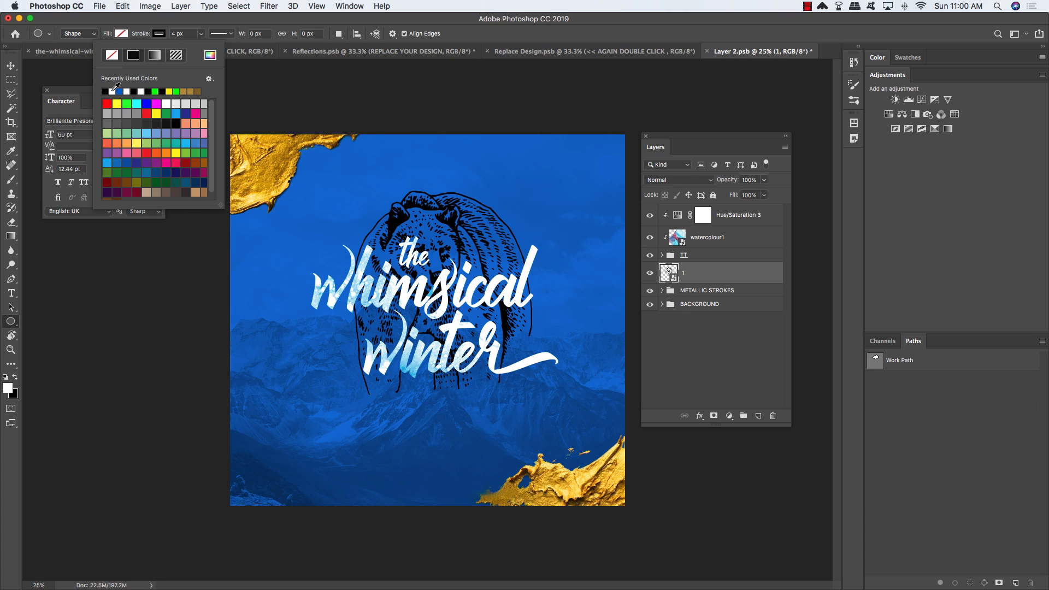
click(122, 35)
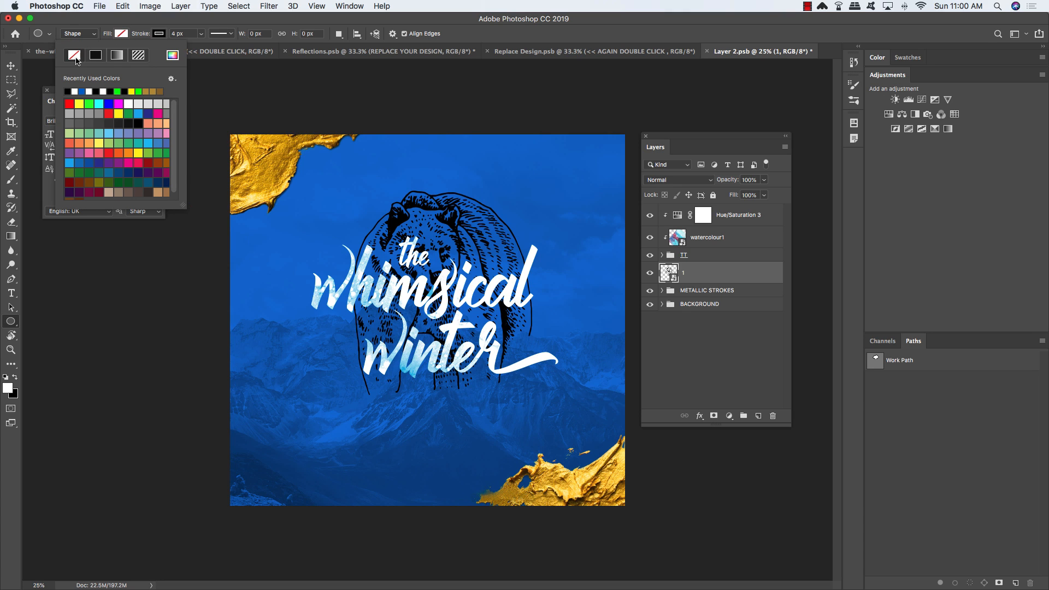
click(188, 33)
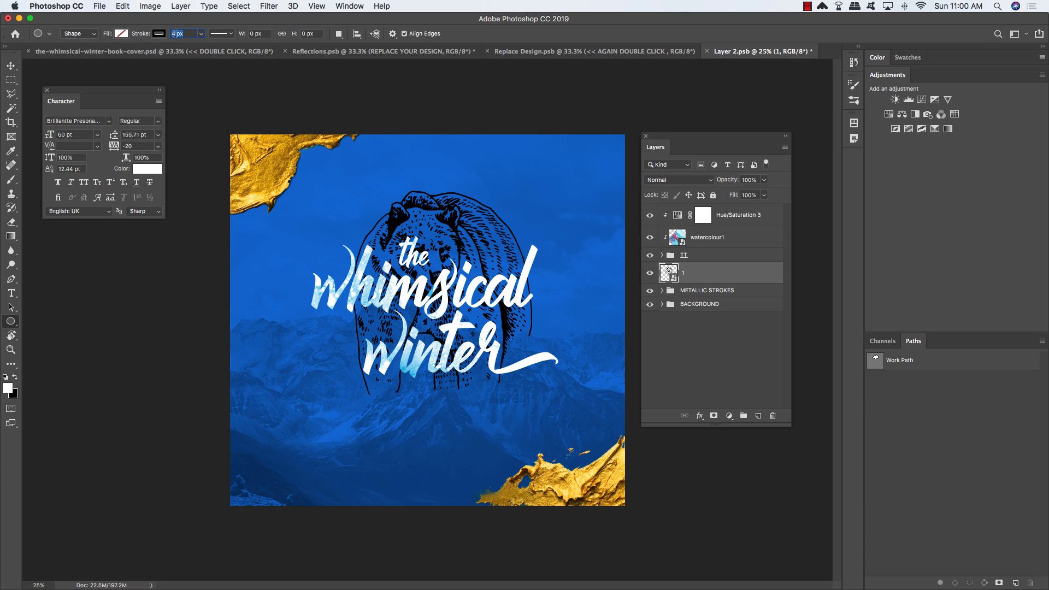
text(20)
drag(338, 195, 552, 426)
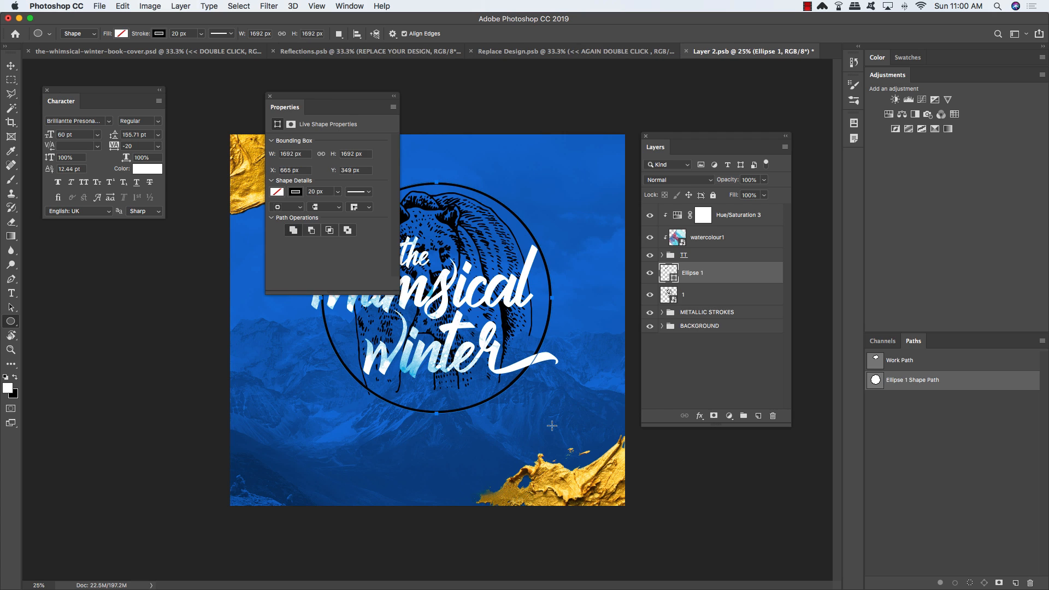
click(272, 99)
key(v)
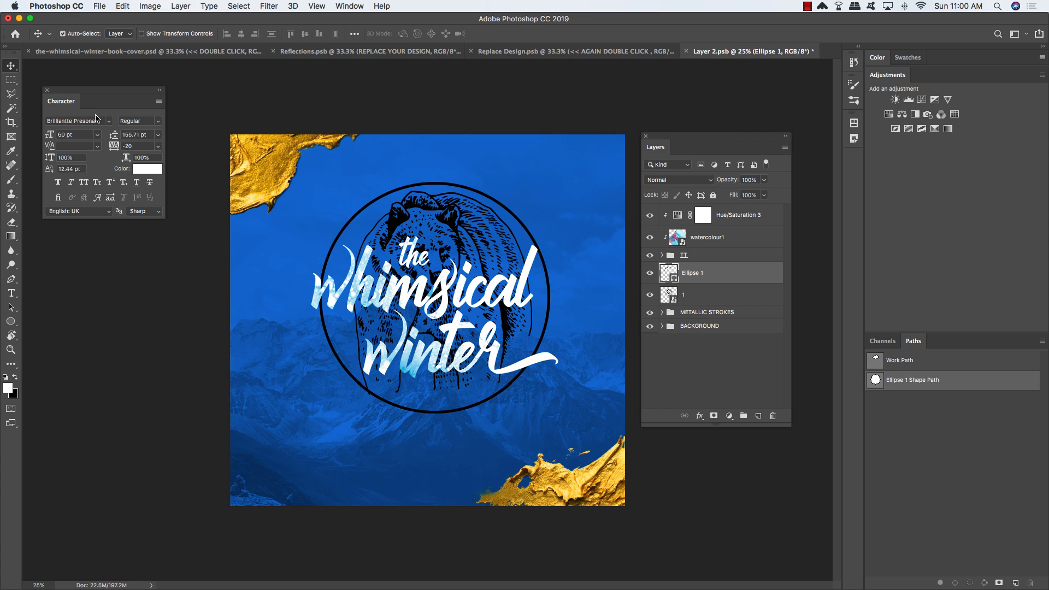
Step: Shrink the circle slightly and scale the bear drawing down to about 118%
key(super+t)
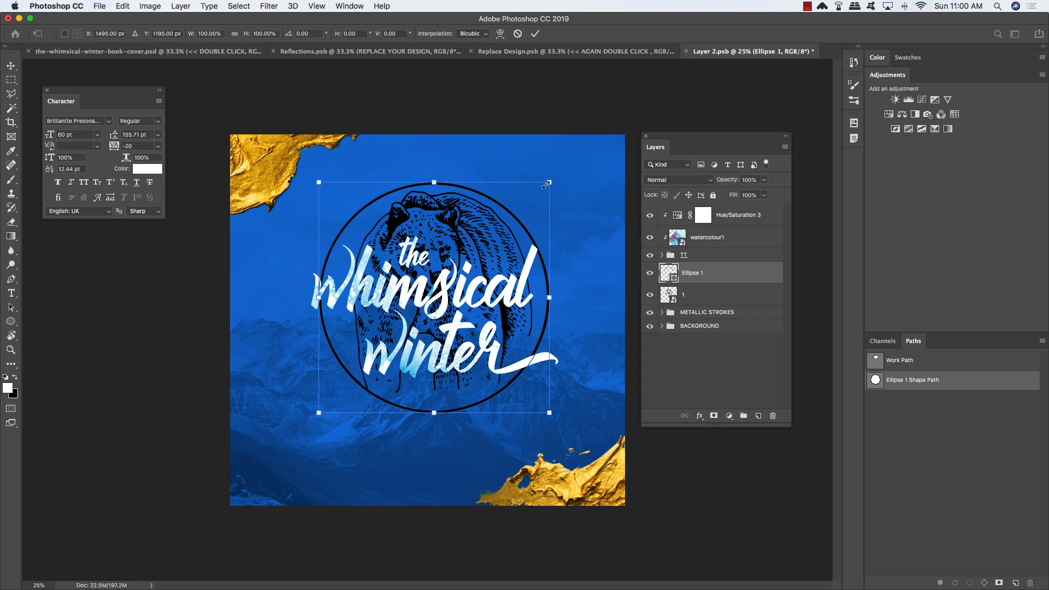
drag(546, 186, 543, 186)
key(Return)
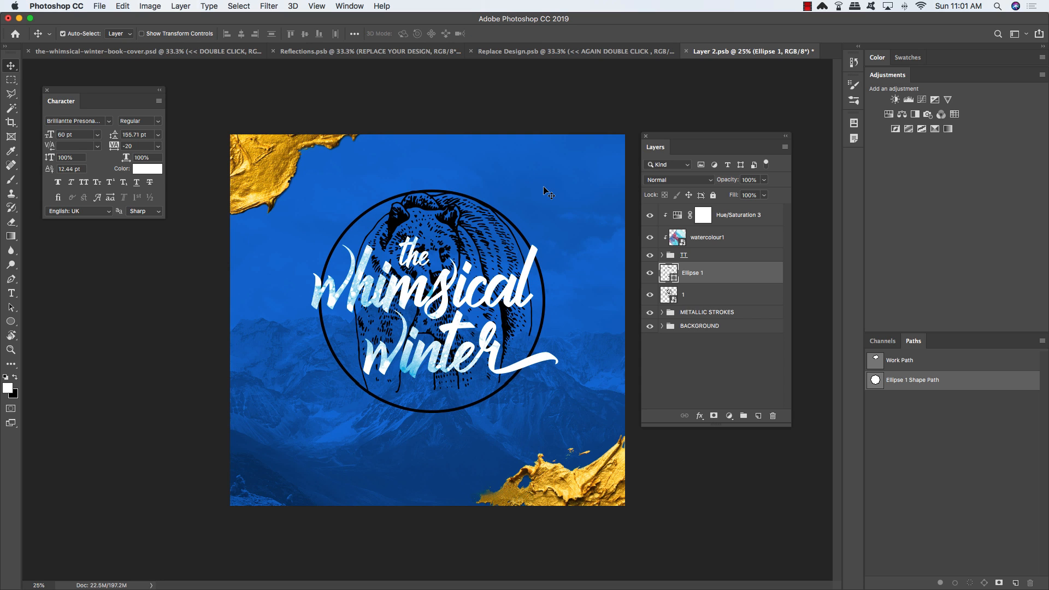
click(736, 297)
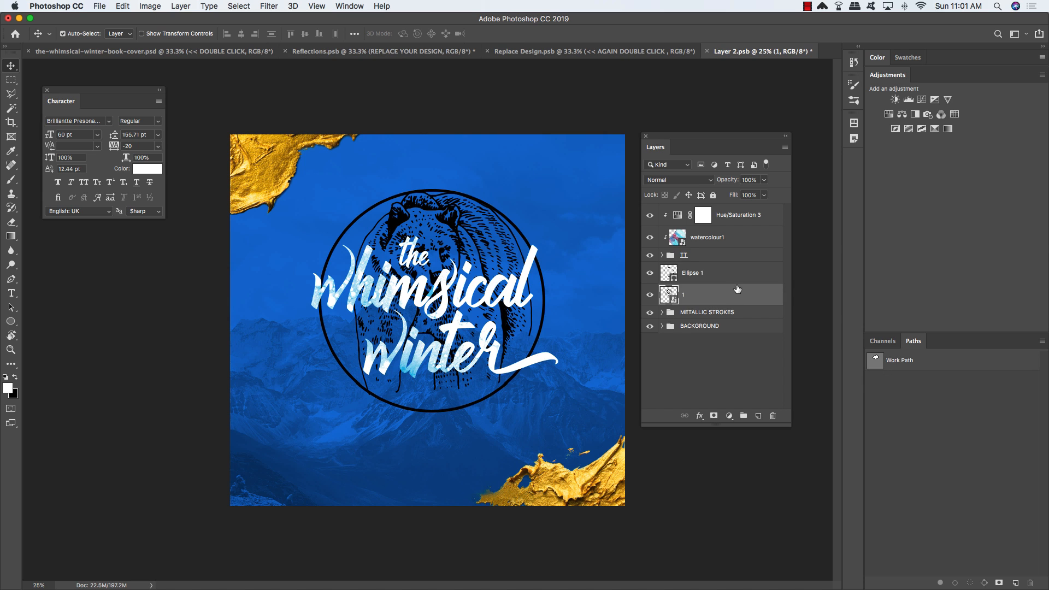
key(super+t)
drag(533, 190, 519, 204)
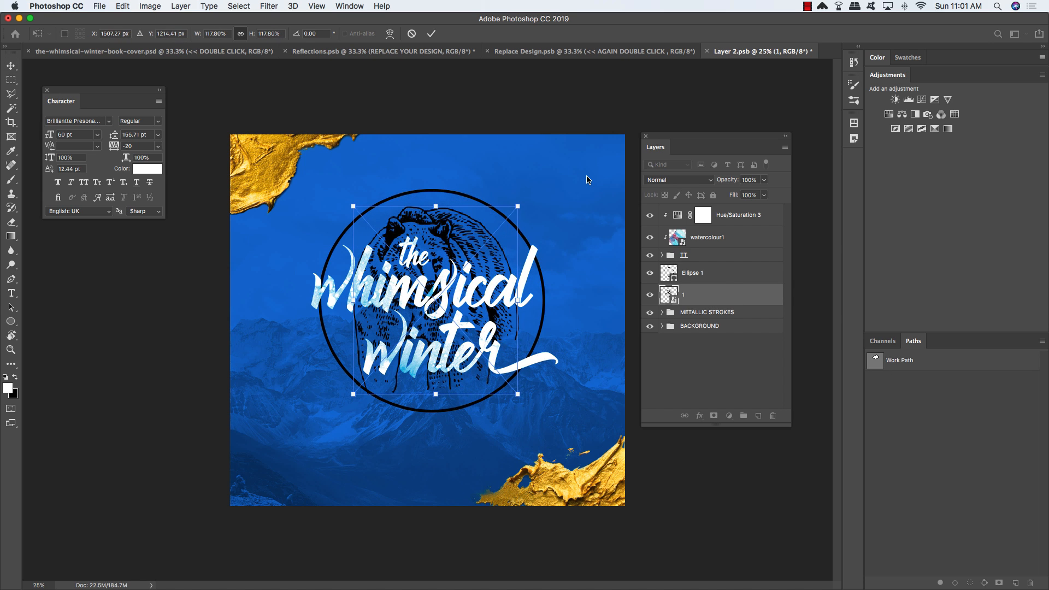
key(Return)
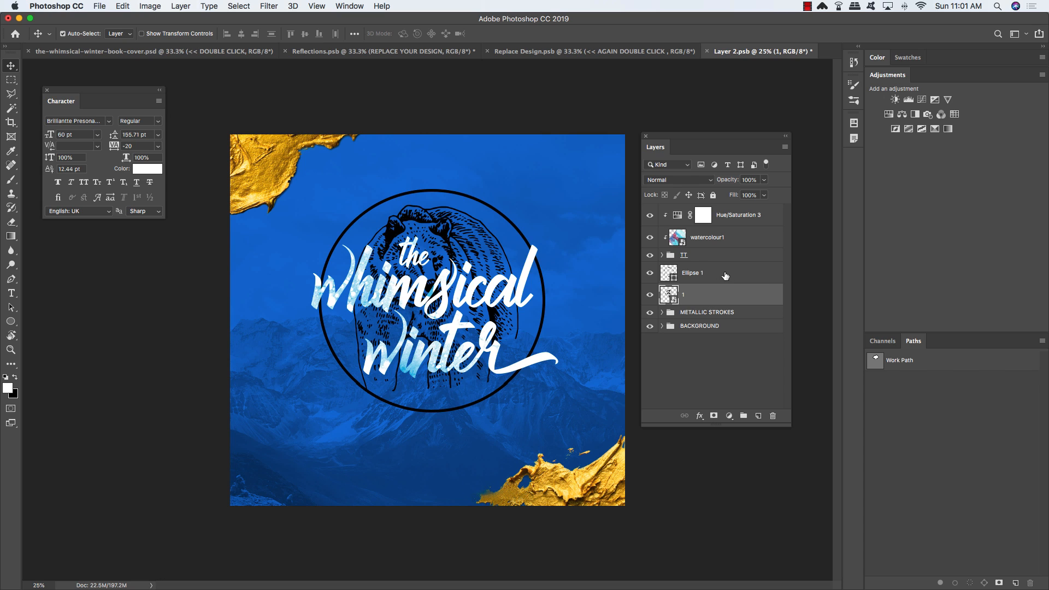
Step: Group Ellipse 1 and the bear layer and name the group 'BEAR & CIRCLE'
shift+click(750, 276)
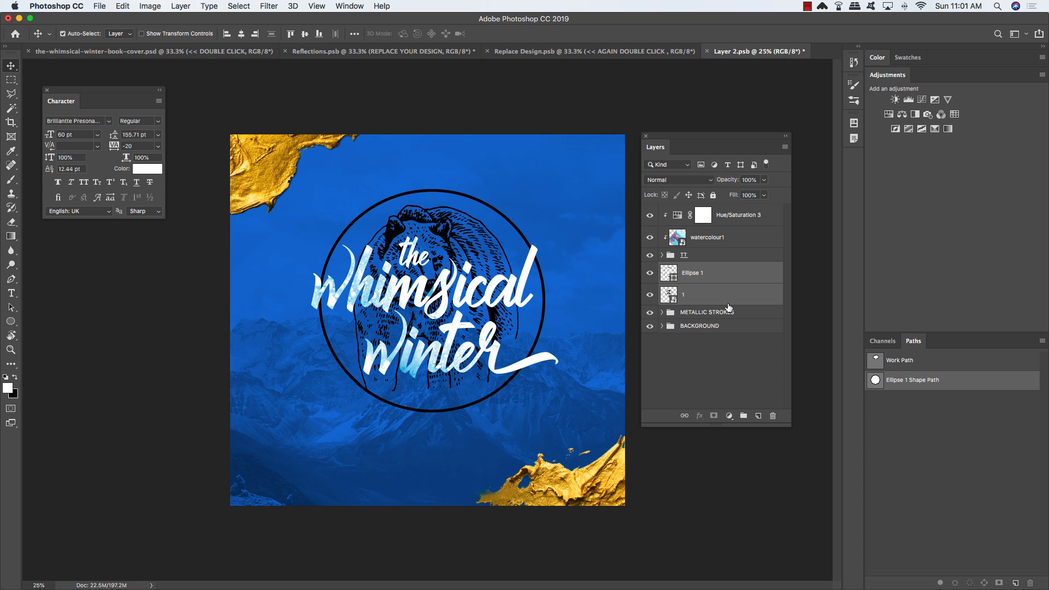
key(super+g)
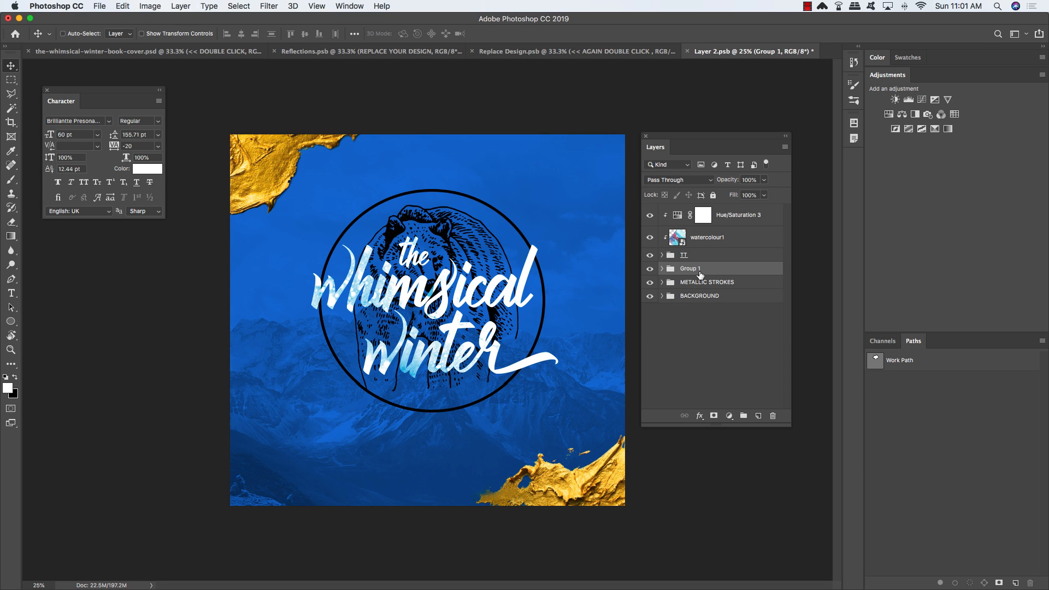
double_click(689, 268)
text(BEAR & CIRCLE)
key(Return)
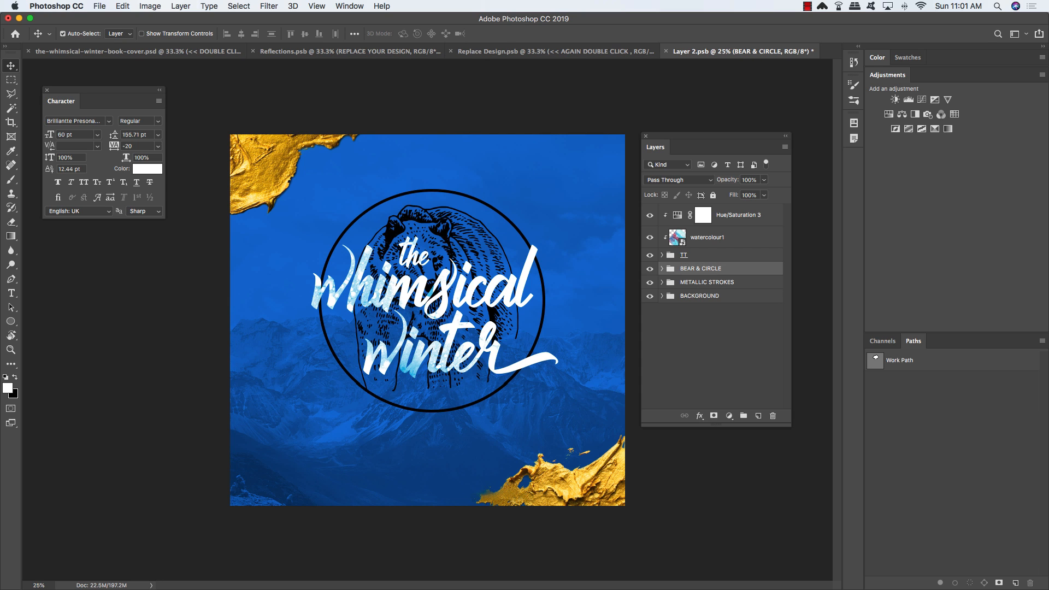
click(96, 5)
Step: Place the gold texture G16.png from the NKate freebies folder as an embedded layer
click(137, 206)
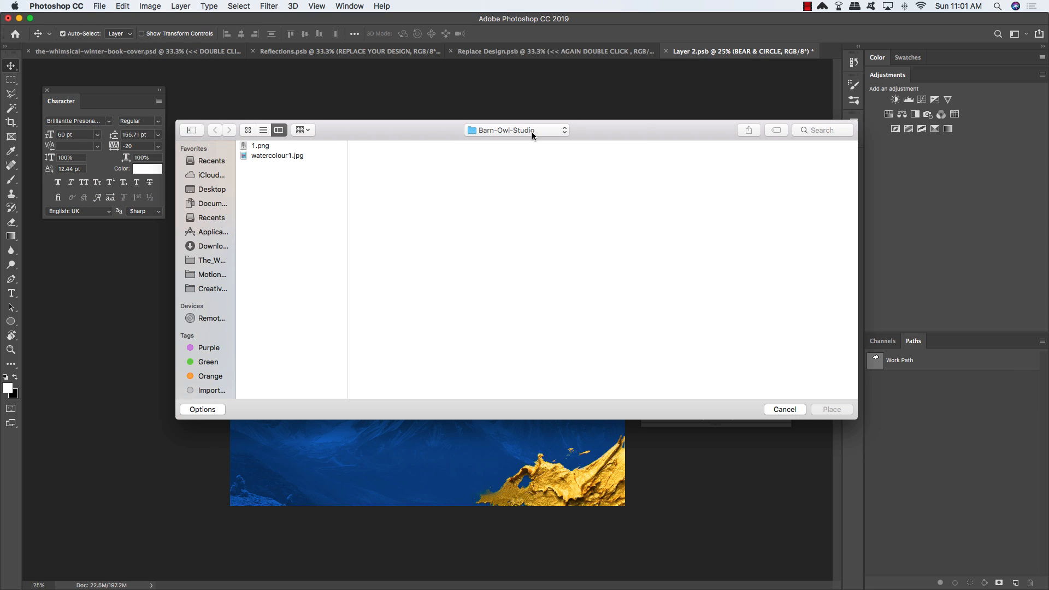
click(532, 131)
click(516, 142)
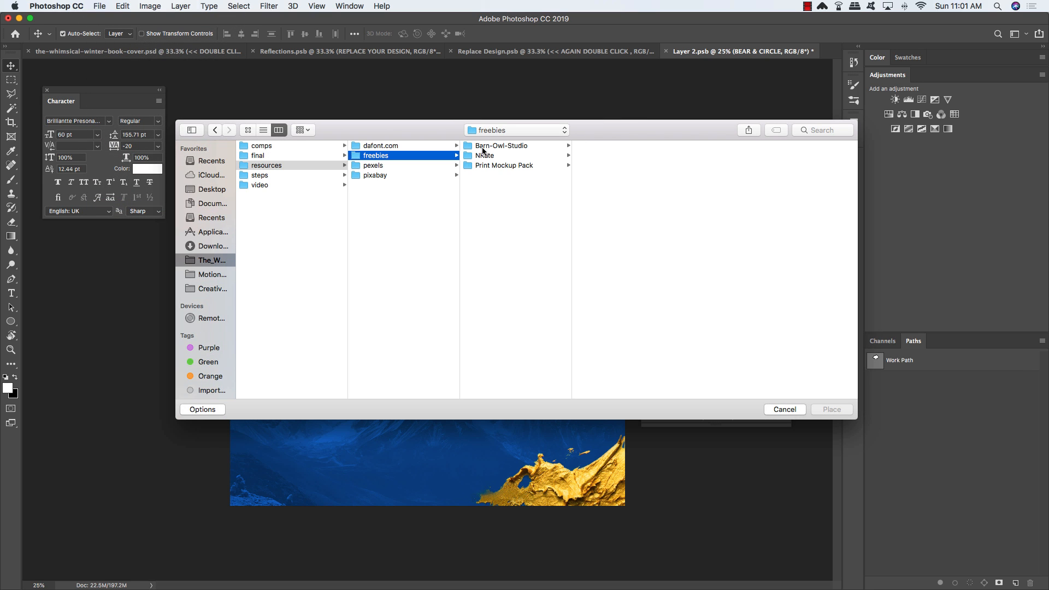
click(505, 156)
click(603, 166)
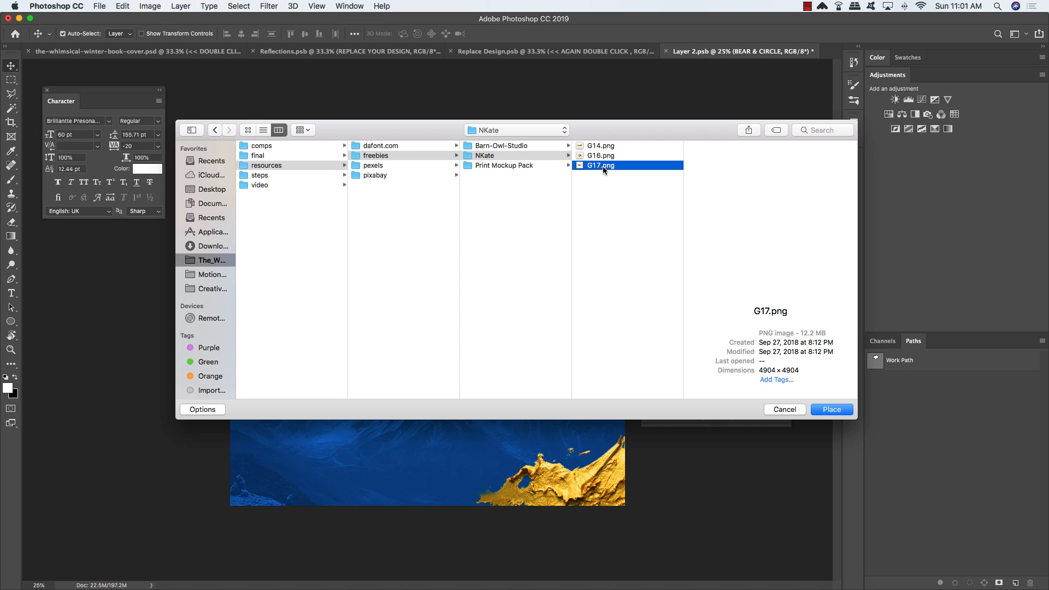
click(604, 157)
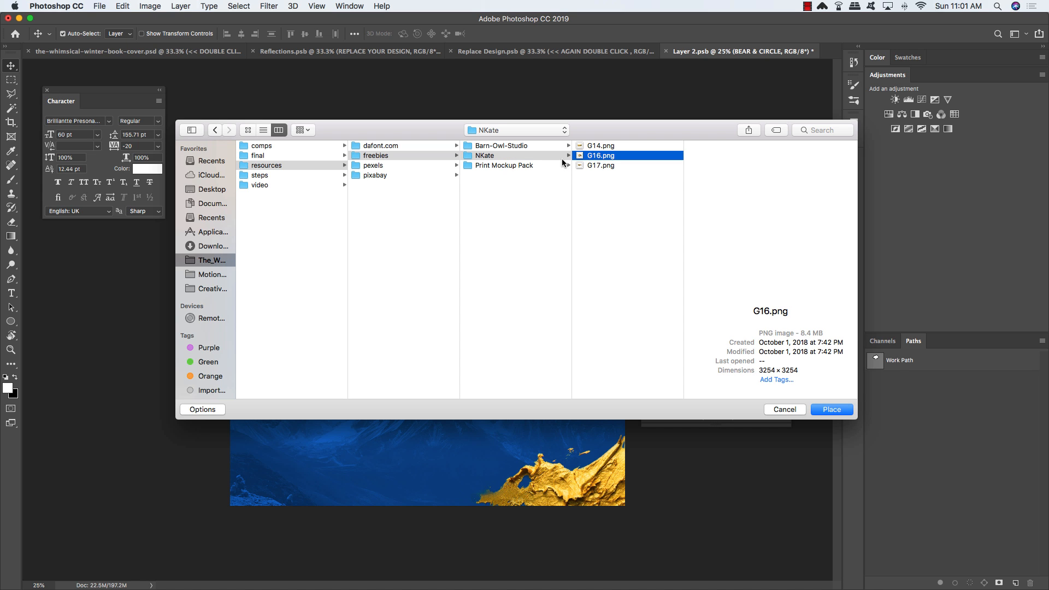
click(837, 414)
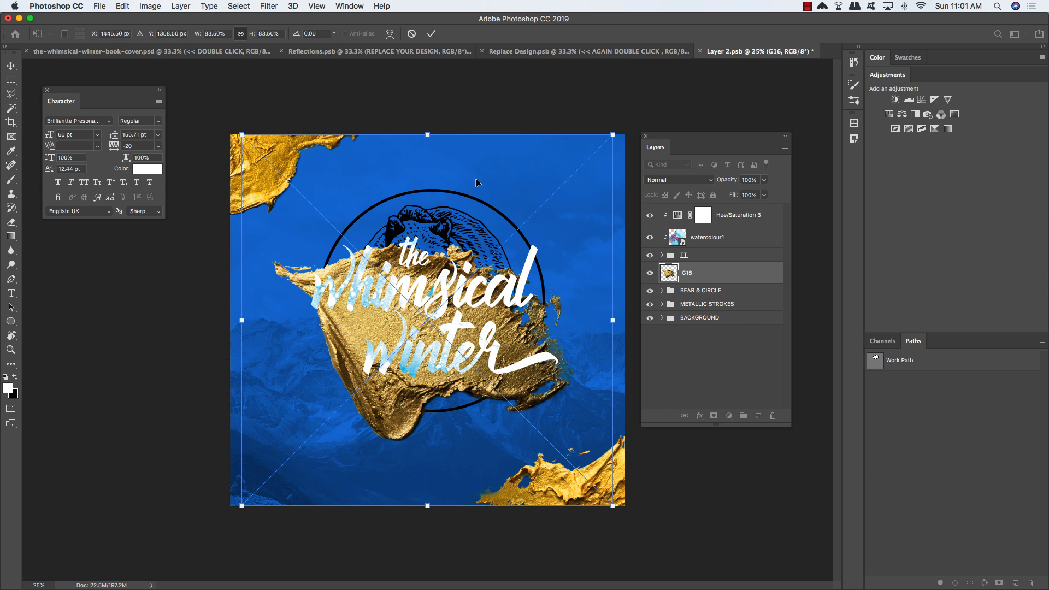
Step: Rotate the G16 texture to about -40° and enlarge it to about 138% across the centre
key(super+minus)
drag(476, 180, 534, 62)
drag(609, 458, 646, 386)
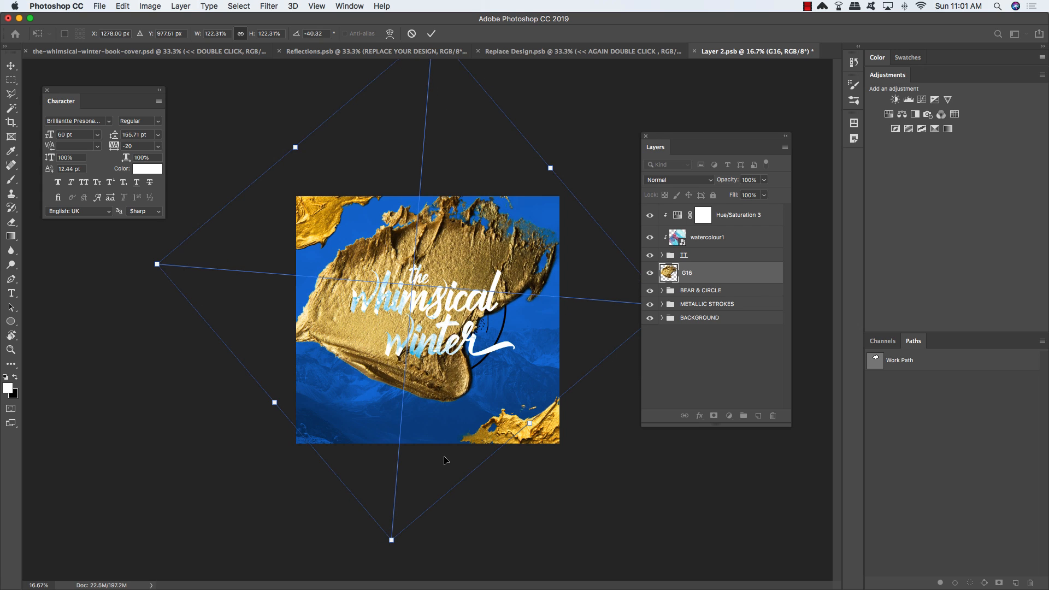
drag(157, 265, 126, 264)
drag(308, 327, 375, 342)
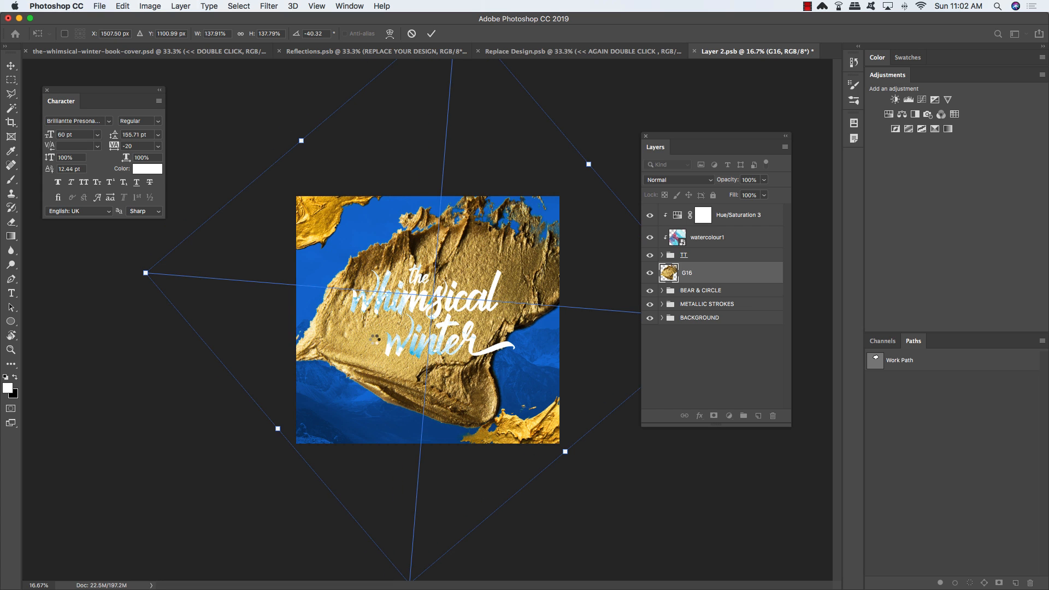
key(Return)
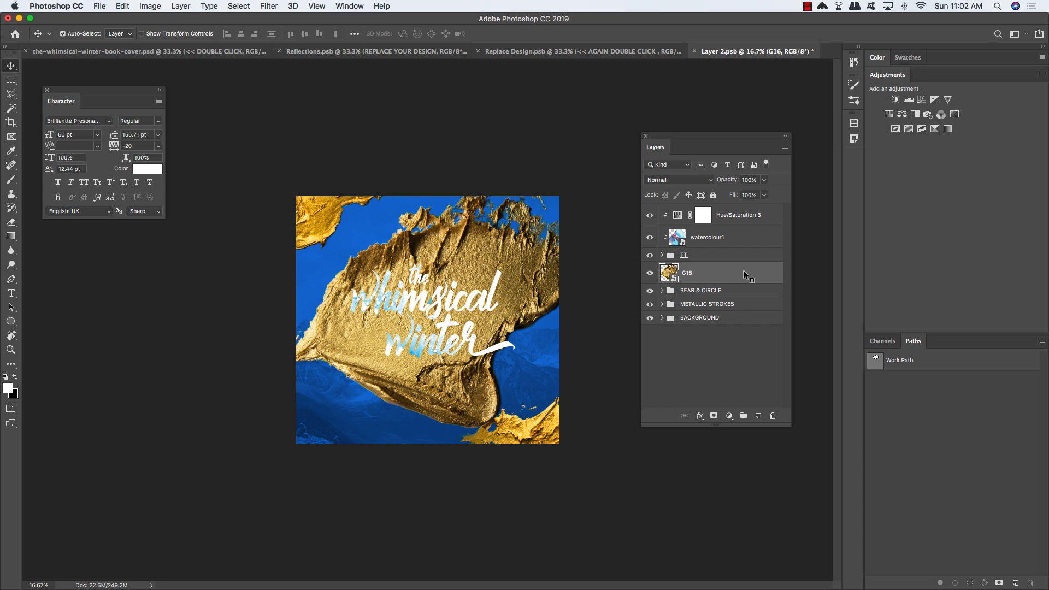
Step: Clip the G16 gold texture to the BEAR & CIRCLE group
right_click(757, 273)
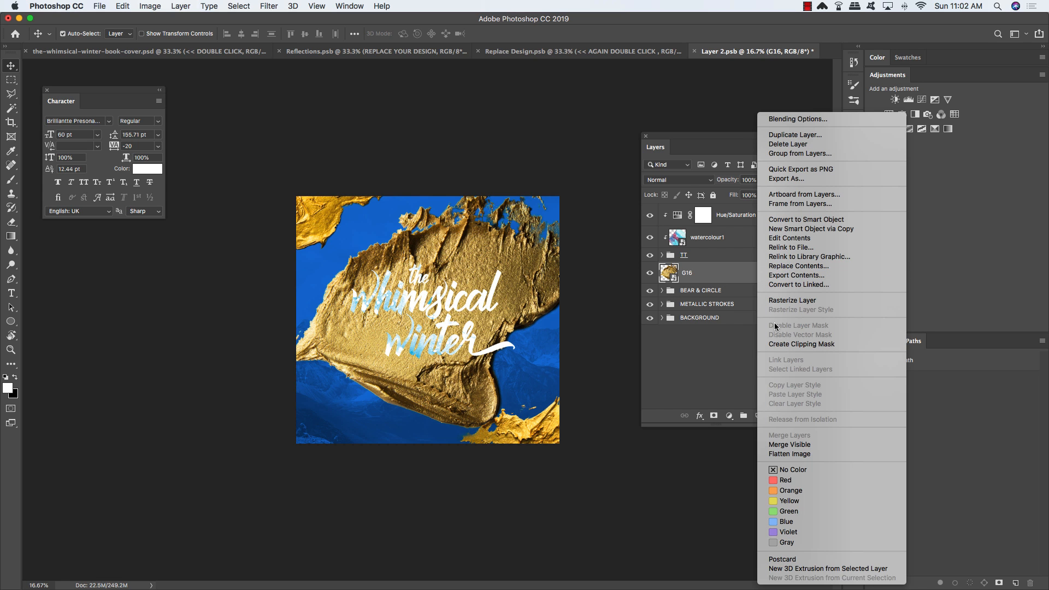
click(792, 344)
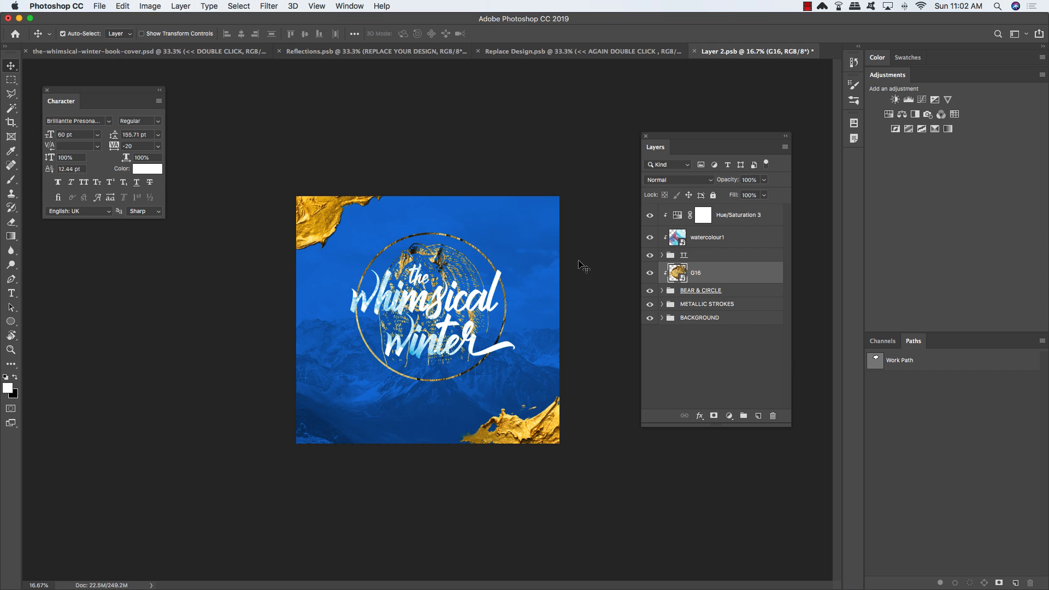
key(super+t)
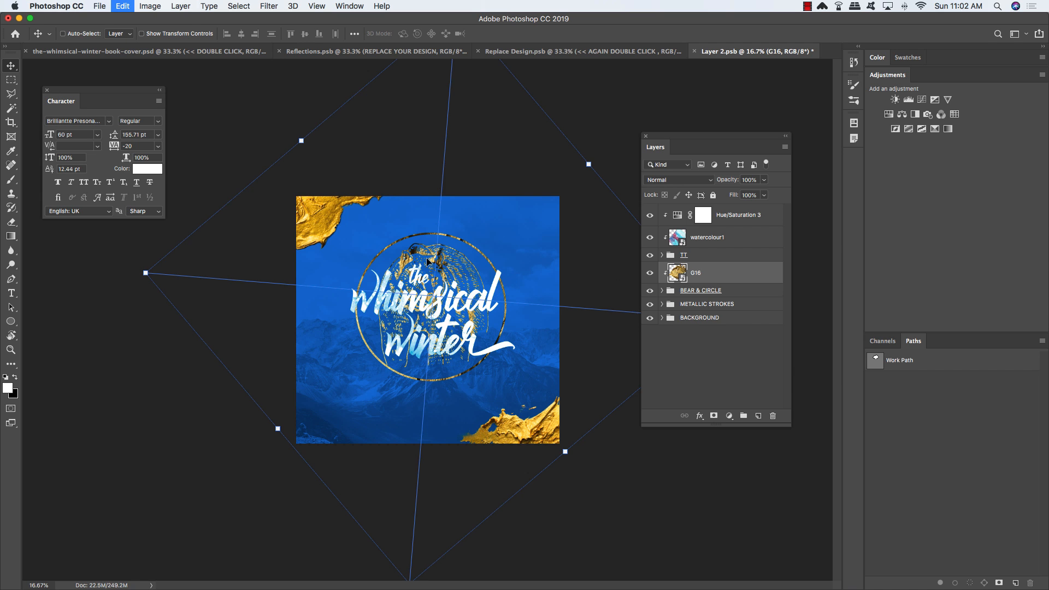
Step: Reposition G16 over the bear and circle, scaled to about 167% × 175% and tilted -47.7°
drag(497, 283, 515, 249)
drag(167, 285, 234, 365)
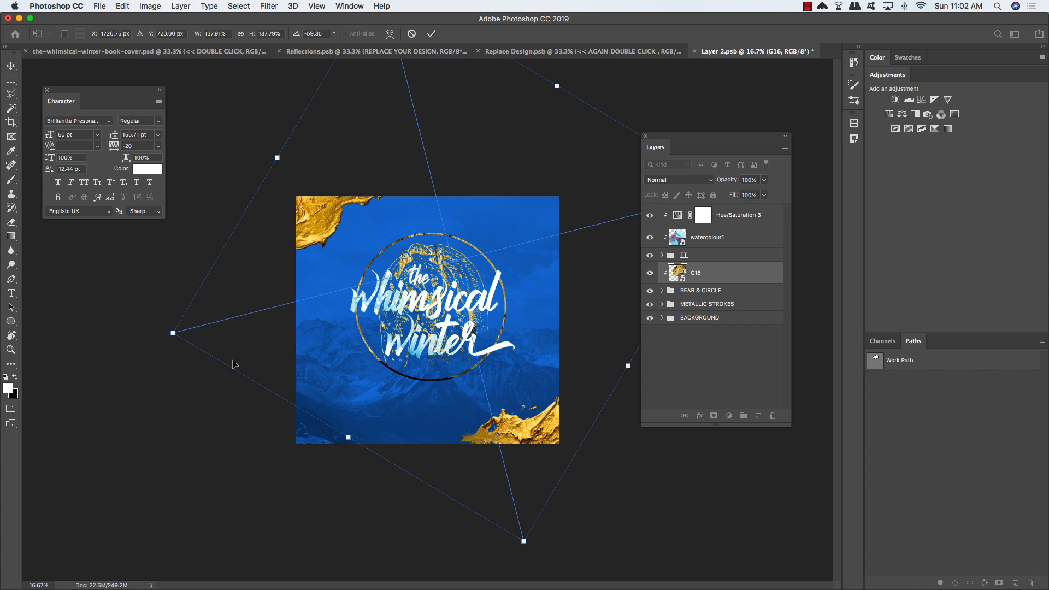
drag(499, 307, 436, 304)
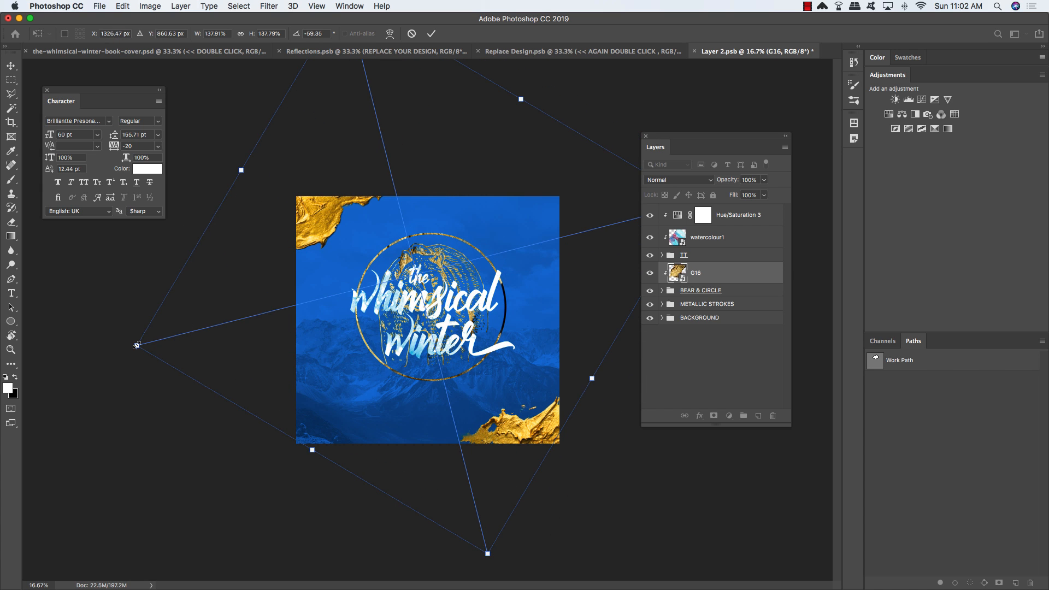
drag(138, 346, 52, 381)
drag(268, 292, 319, 258)
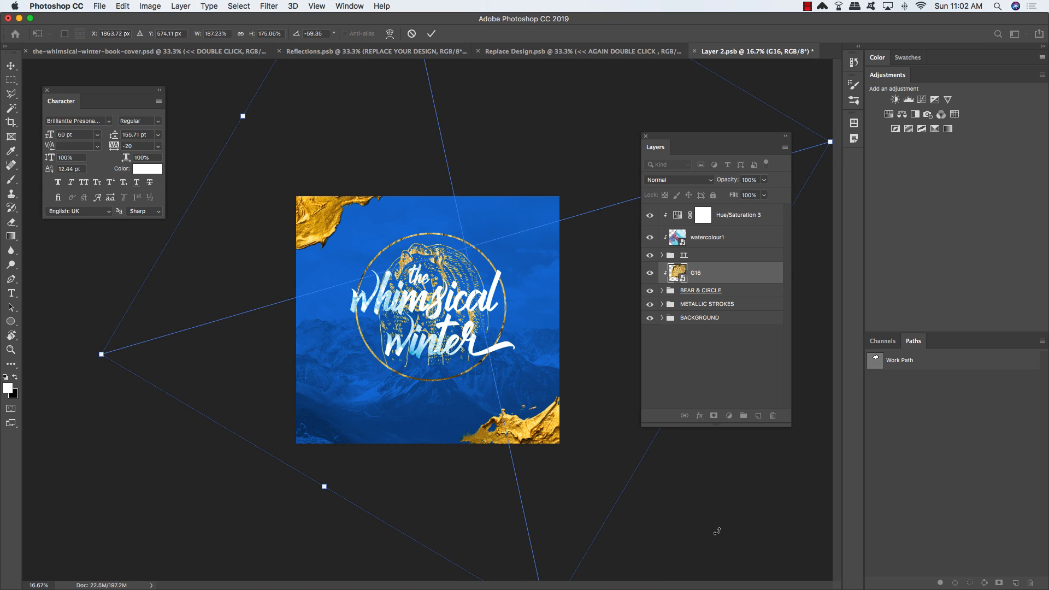
drag(713, 528, 634, 495)
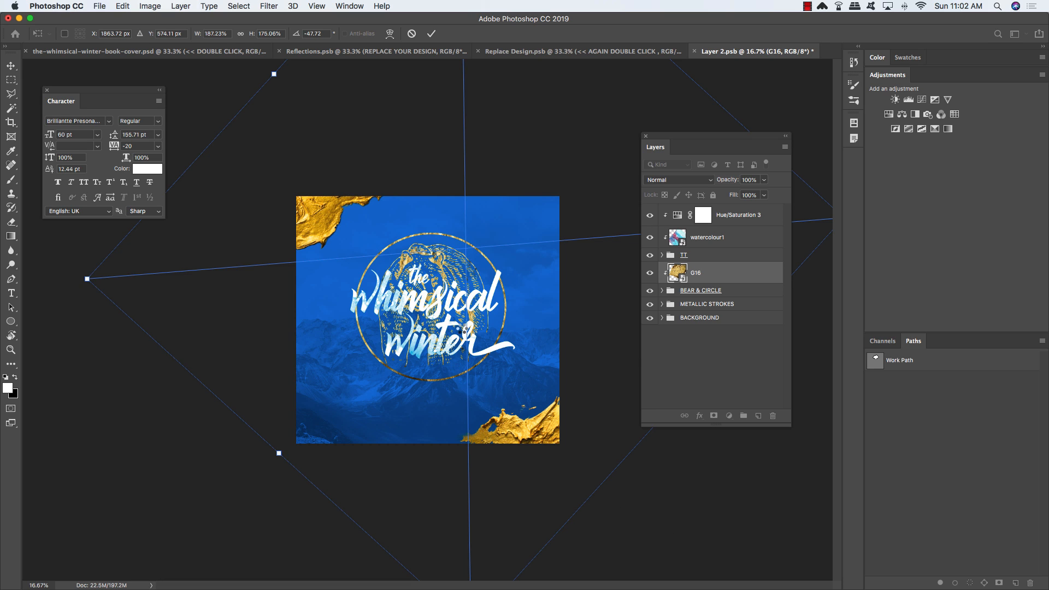
key(Return)
Step: Add a Hue/Saturation layer clipped above G16, raising its saturation to about +27
click(750, 290)
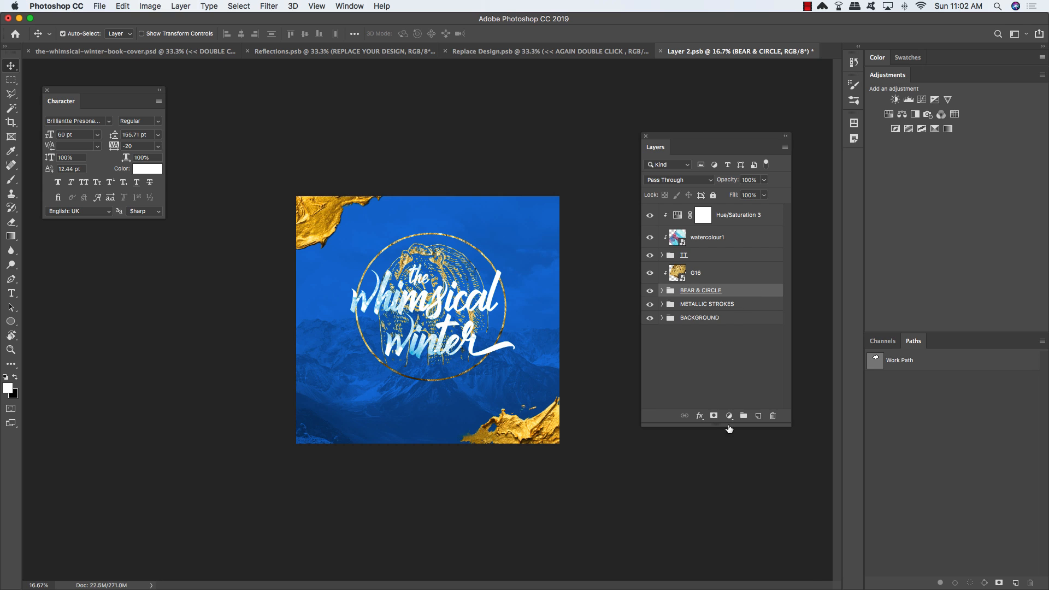
click(729, 417)
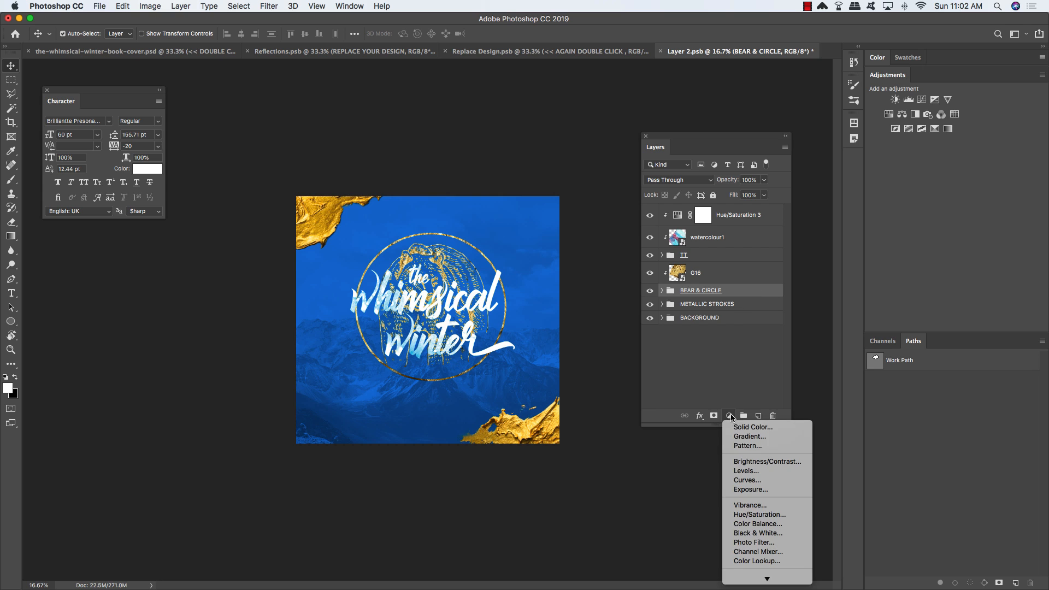
click(760, 514)
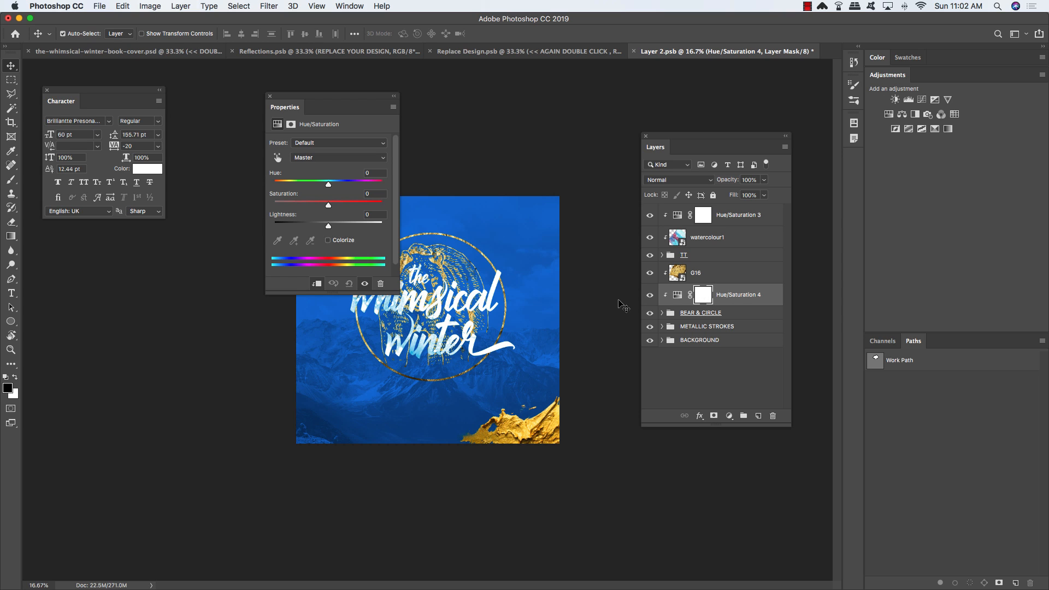
key(super+bracketright)
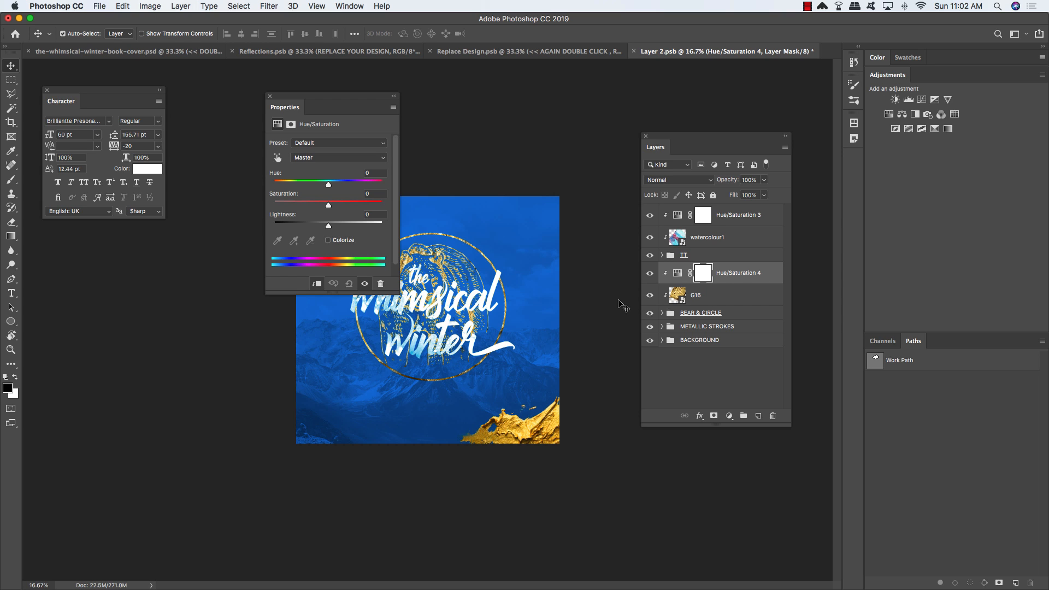
drag(328, 206, 340, 207)
click(270, 97)
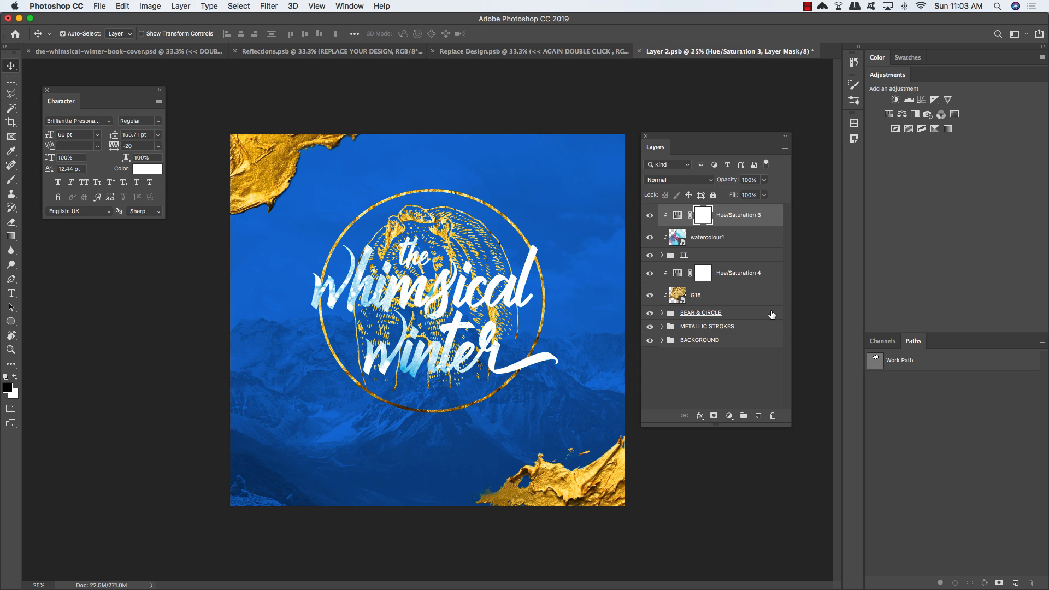
Step: Load the outlines of the title words 'the', 'whimsical' and 'winter' as one selection
click(771, 314)
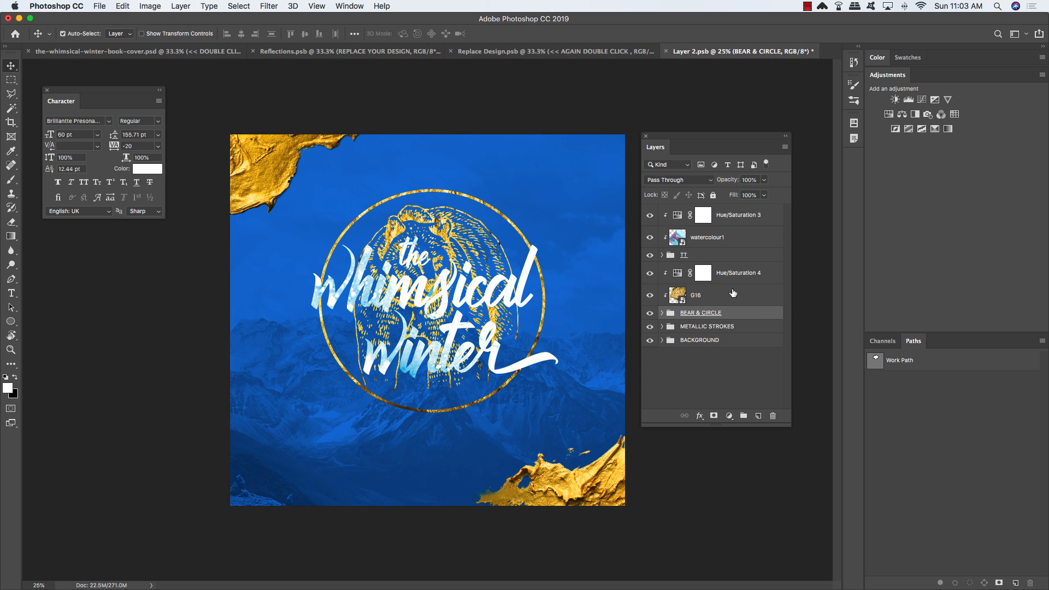
click(715, 257)
click(662, 256)
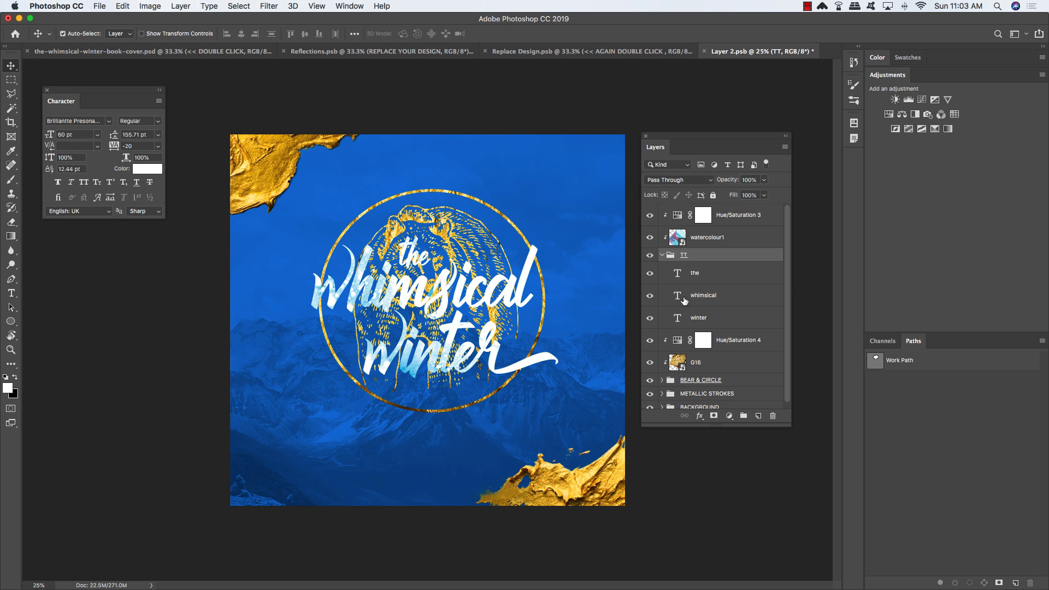
key(super)
super+click(678, 273)
shift+super+click(678, 297)
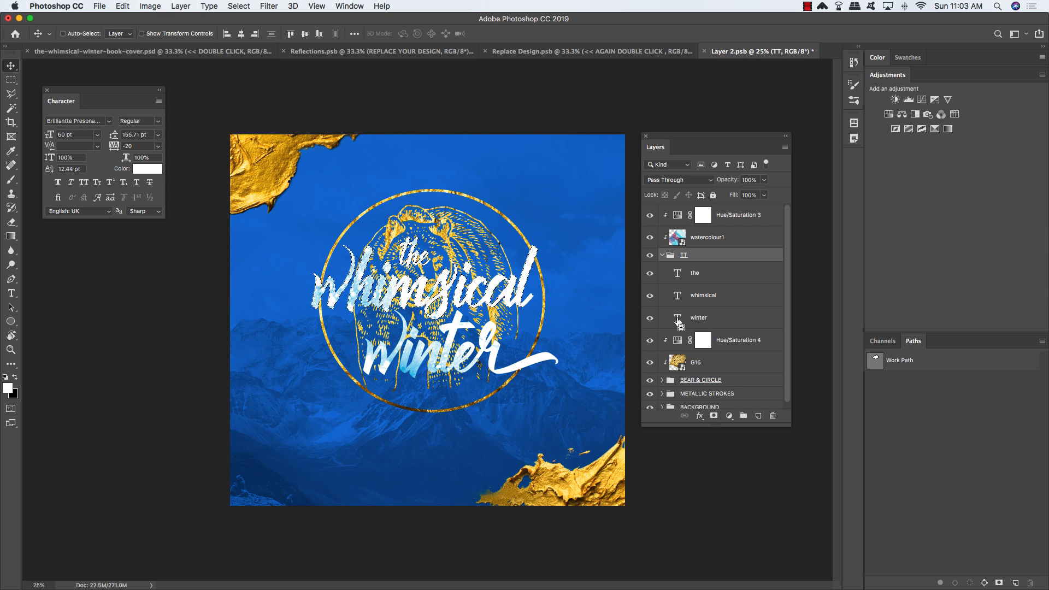
shift+super+click(678, 322)
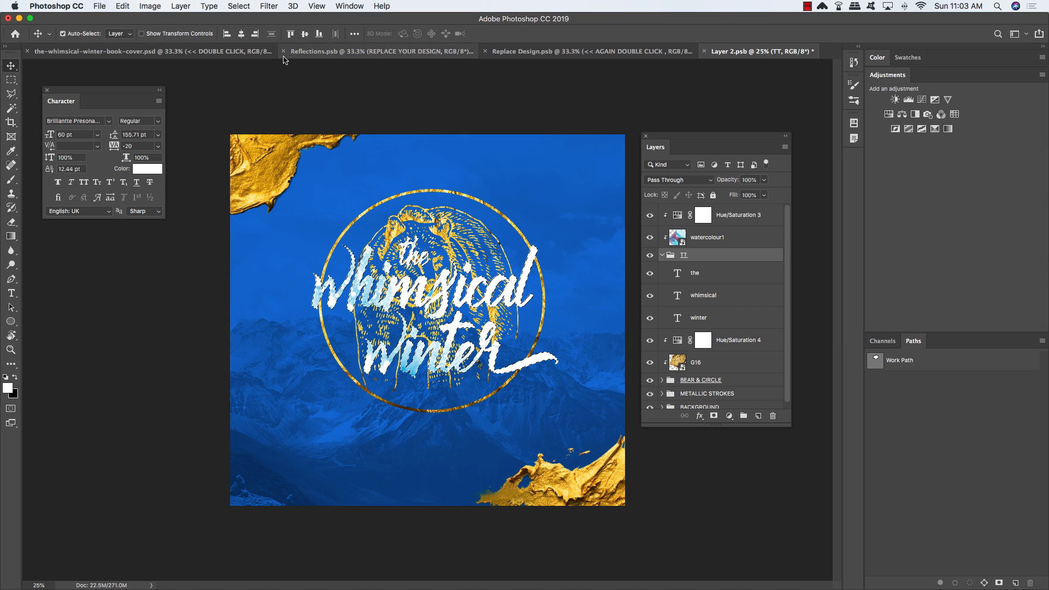
Step: Expand the text selection by 20 pixels and invert it
click(239, 6)
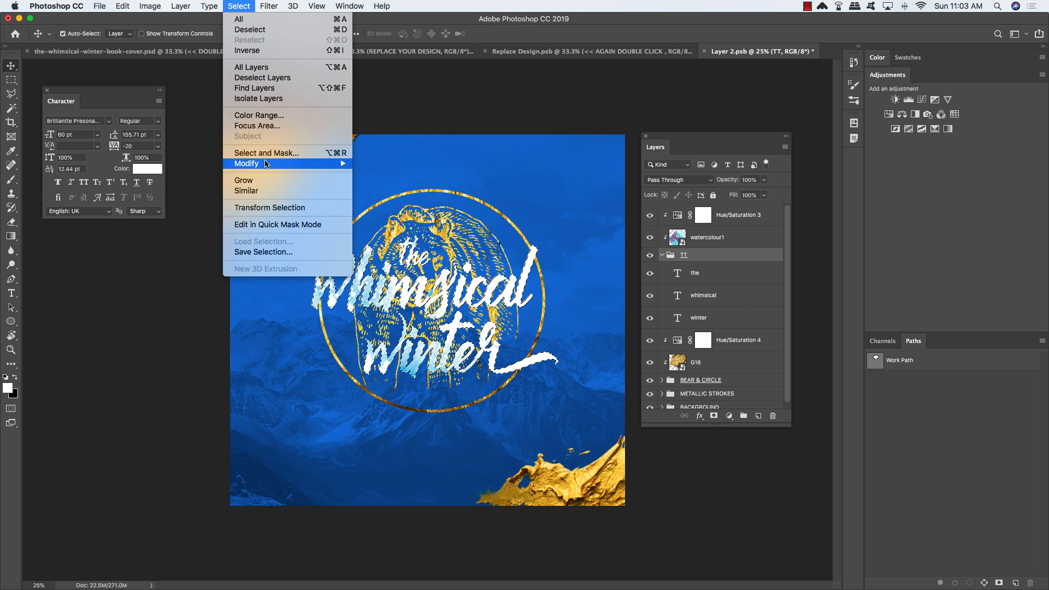
mouse_move(265, 164)
click(381, 184)
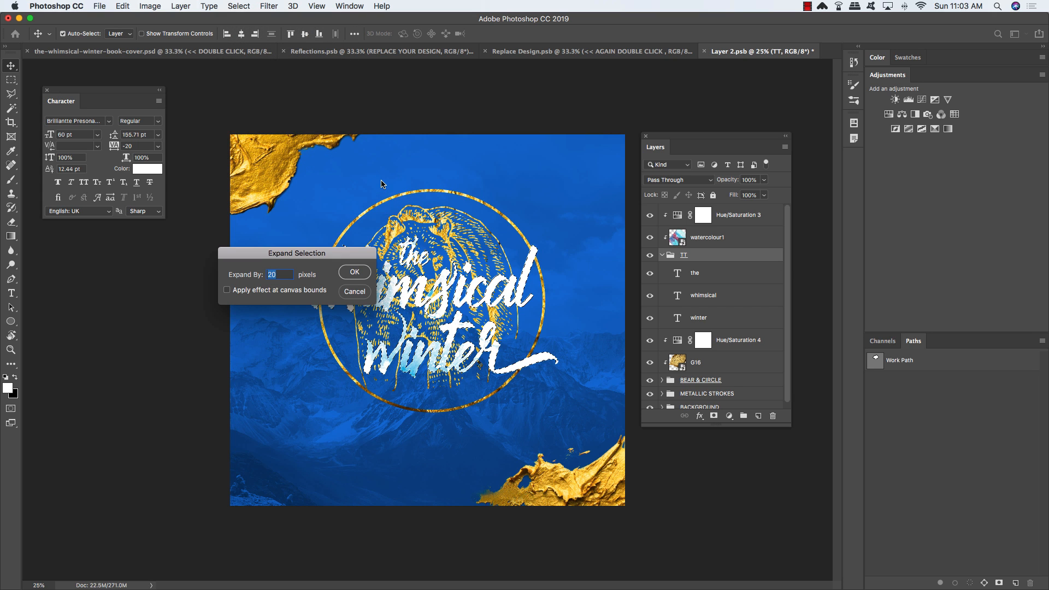
click(355, 272)
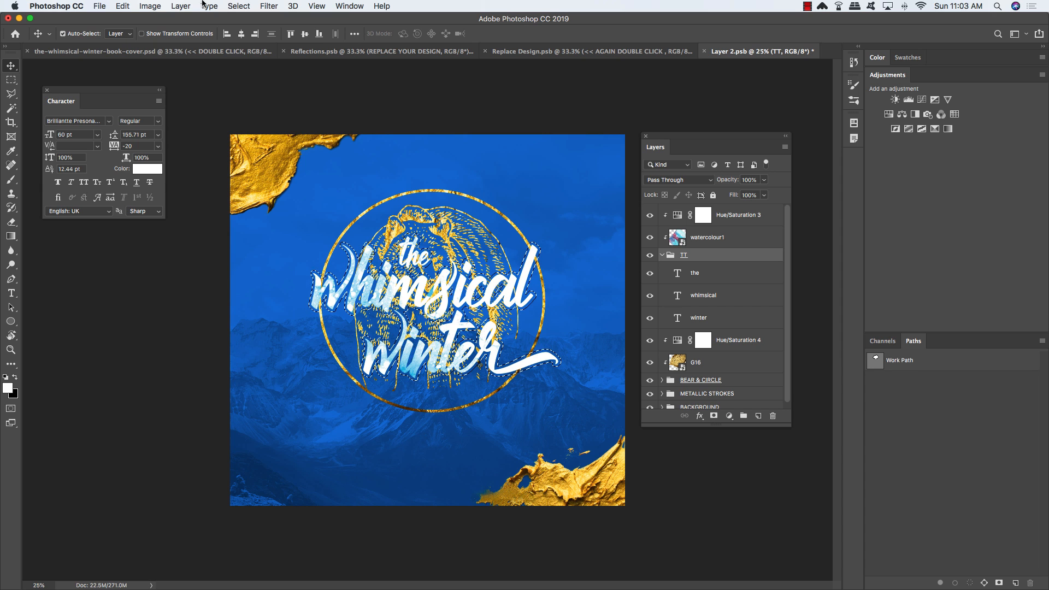
click(250, 5)
click(254, 50)
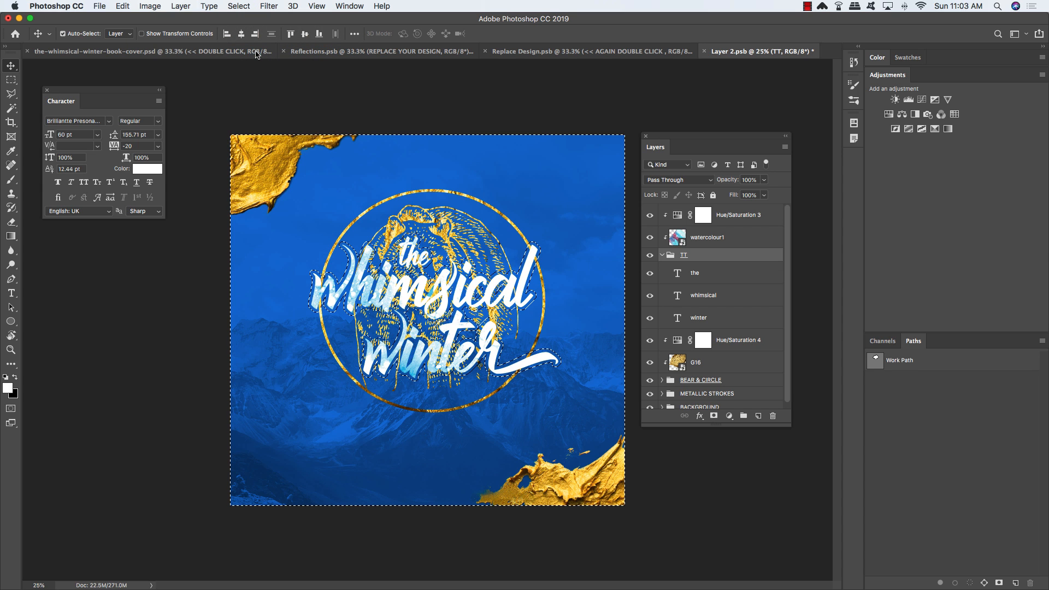
Step: Add a layer mask to BEAR & CIRCLE that hides it from the title lettering
click(762, 382)
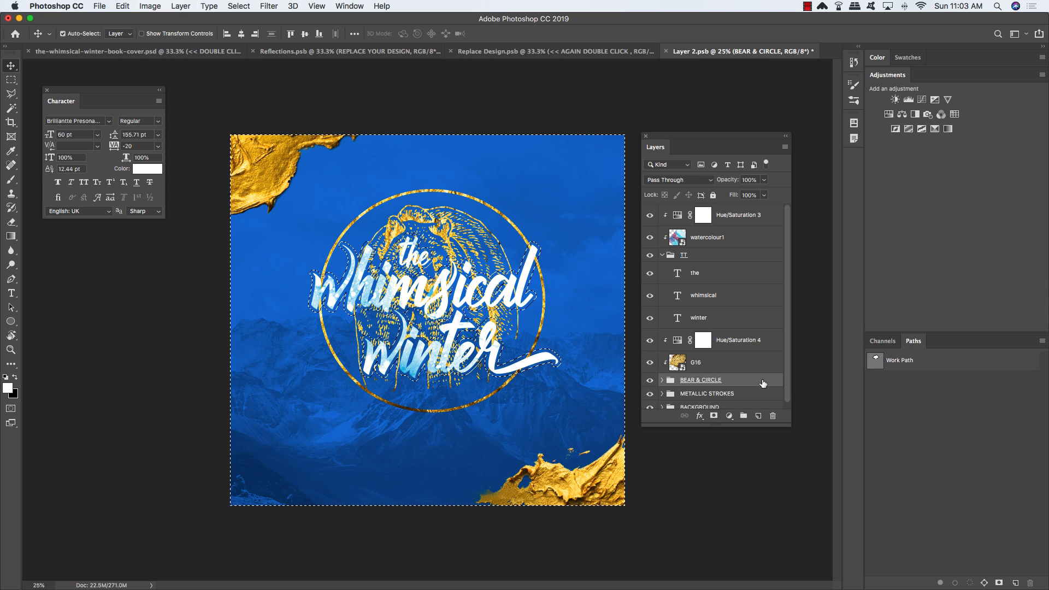
click(714, 417)
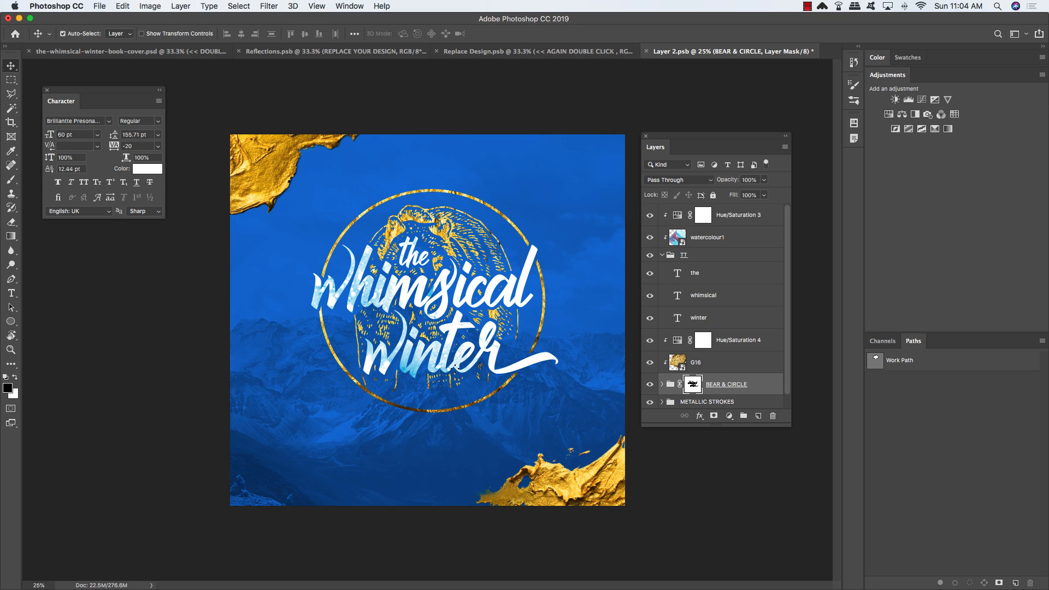
key(b)
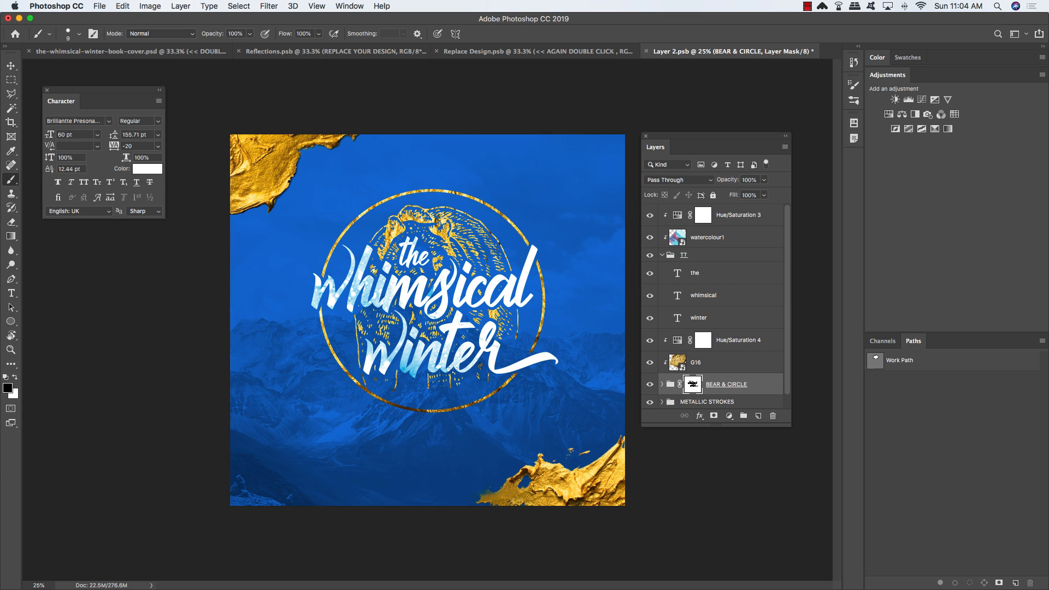
key(bracketright)
key(bracketright)
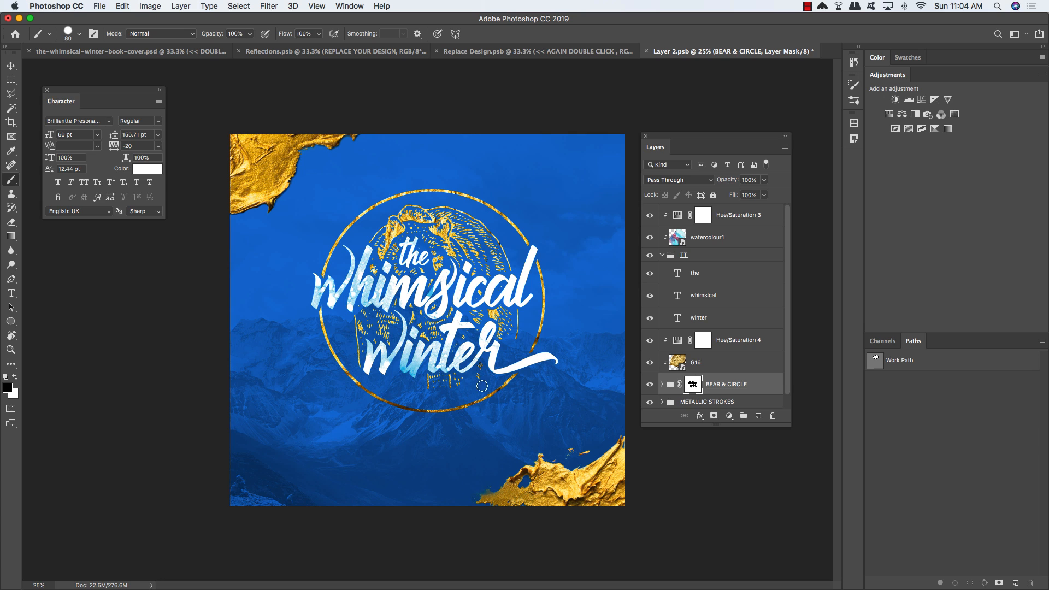
Step: Paint on the BEAR & CIRCLE mask to hide the gold hatching and lower gold line under 'winter'
mouse_move(455, 390)
mouse_down()
mouse_move(434, 376)
mouse_move(434, 388)
mouse_up()
key(x)
key(x)
drag(395, 392, 394, 387)
Step: Add a new empty layer above Hue/Saturation 3 and collapse the TT group
click(756, 217)
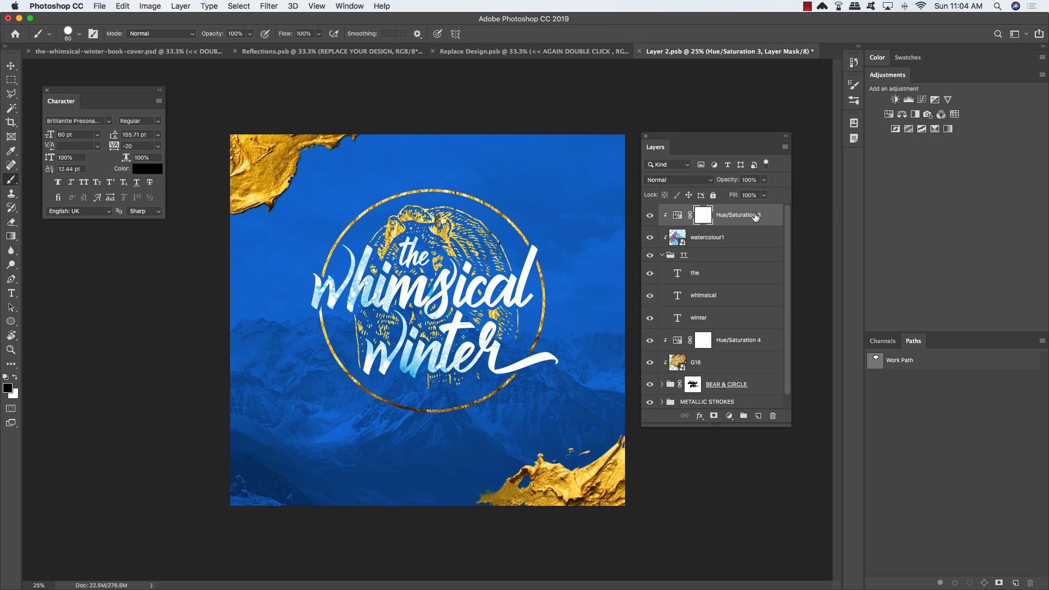
click(759, 417)
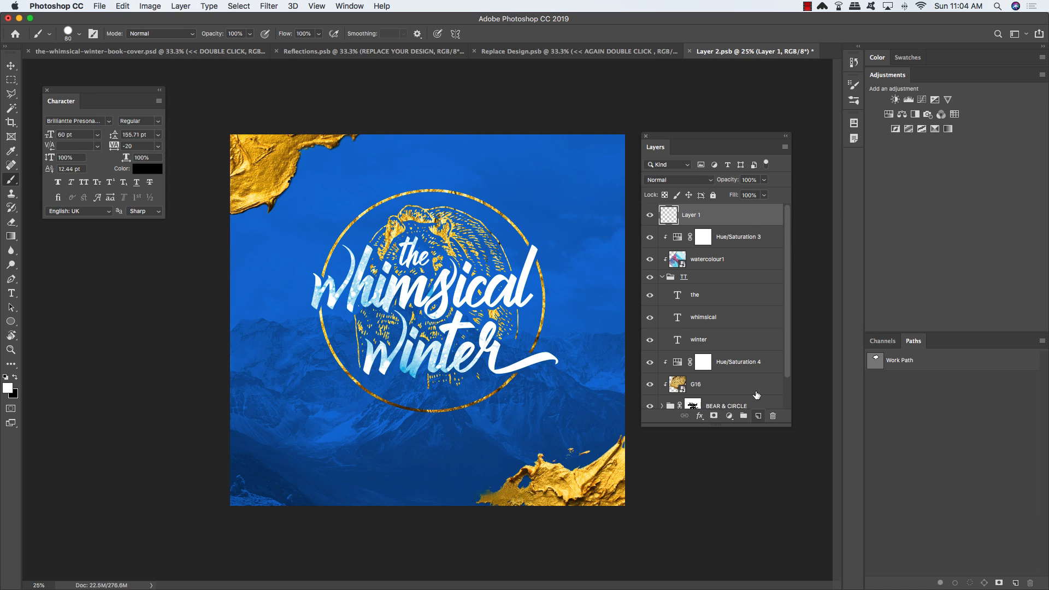
click(661, 277)
Step: Start a text line near the top of the cover in Raleway ExtraBold
key(x)
key(t)
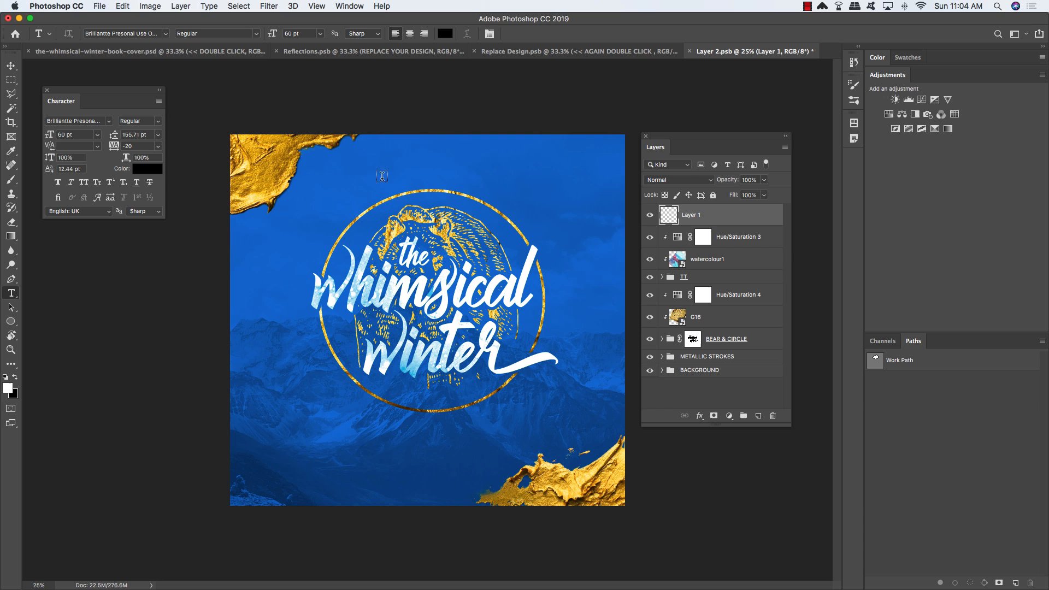
click(346, 173)
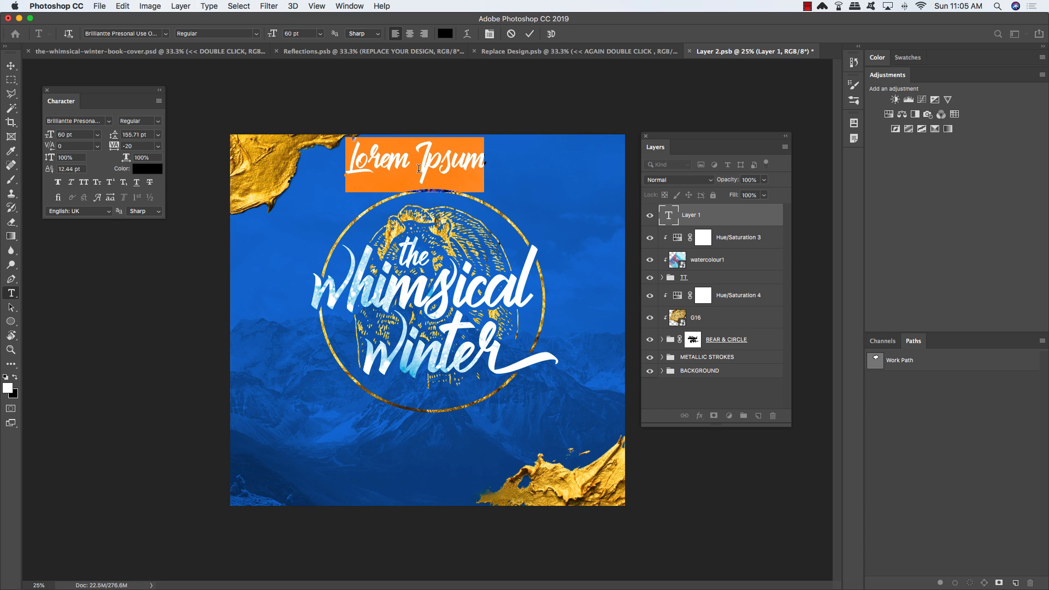
drag(105, 97, 195, 145)
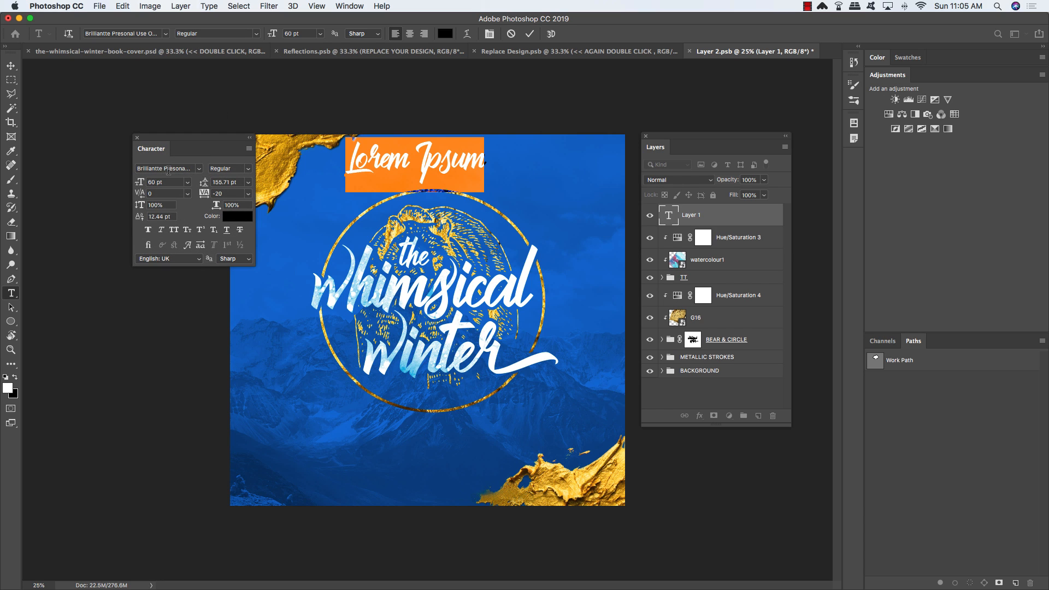
click(136, 169)
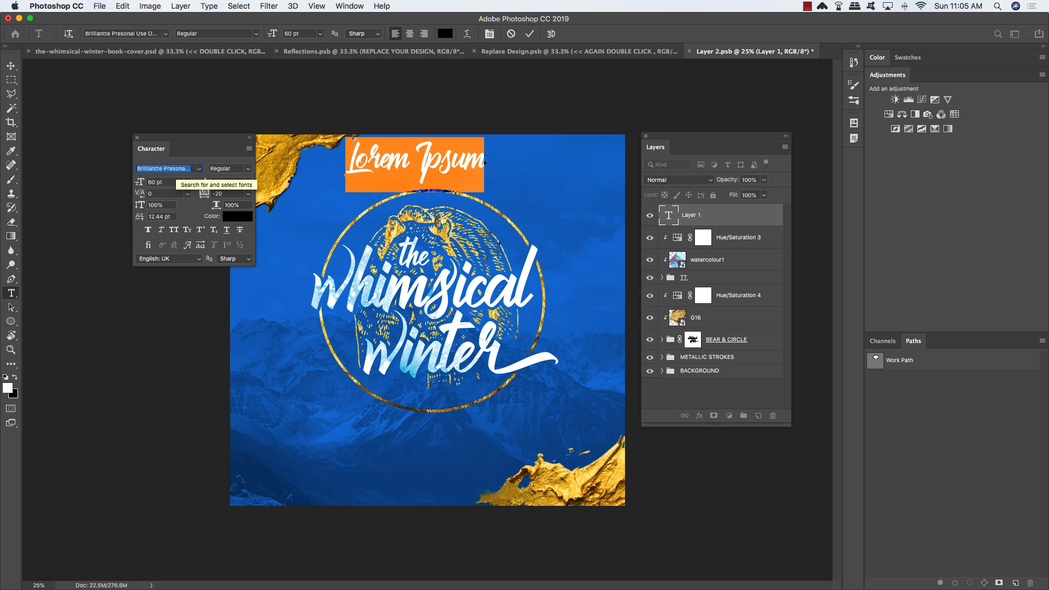
text(ra)
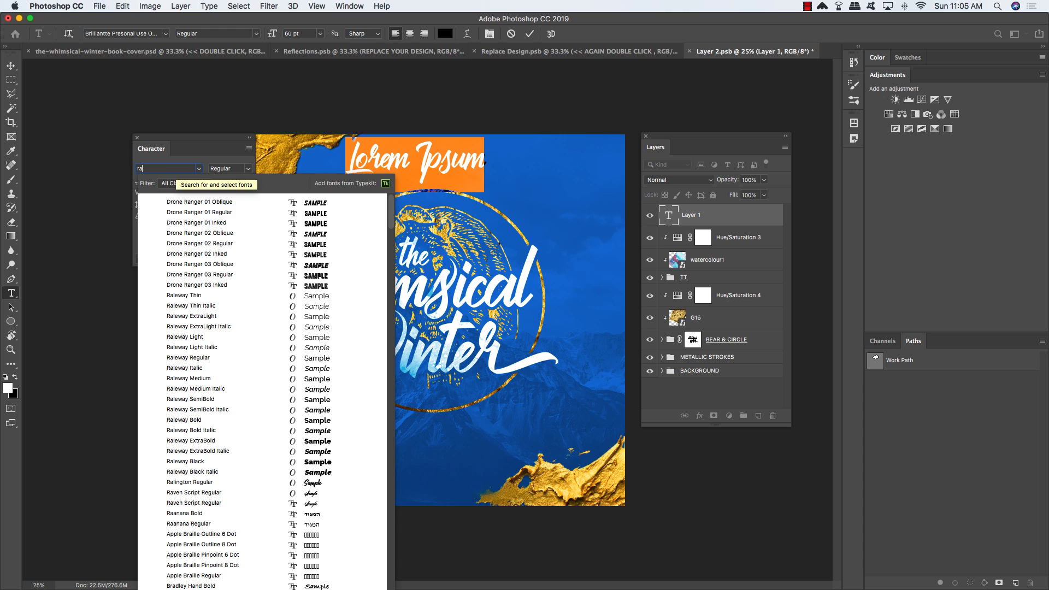
text(leway)
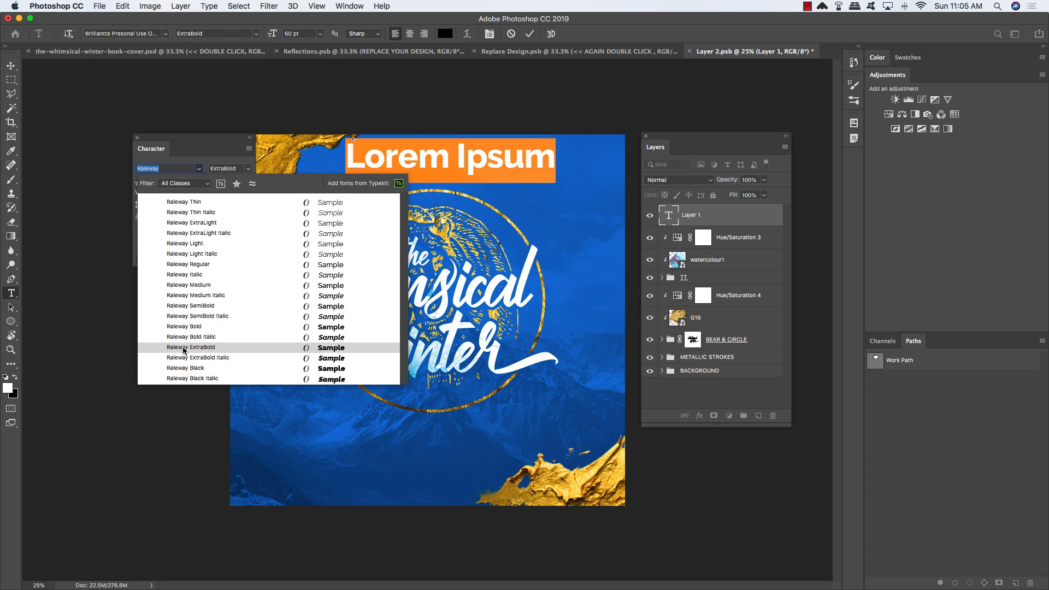
click(243, 347)
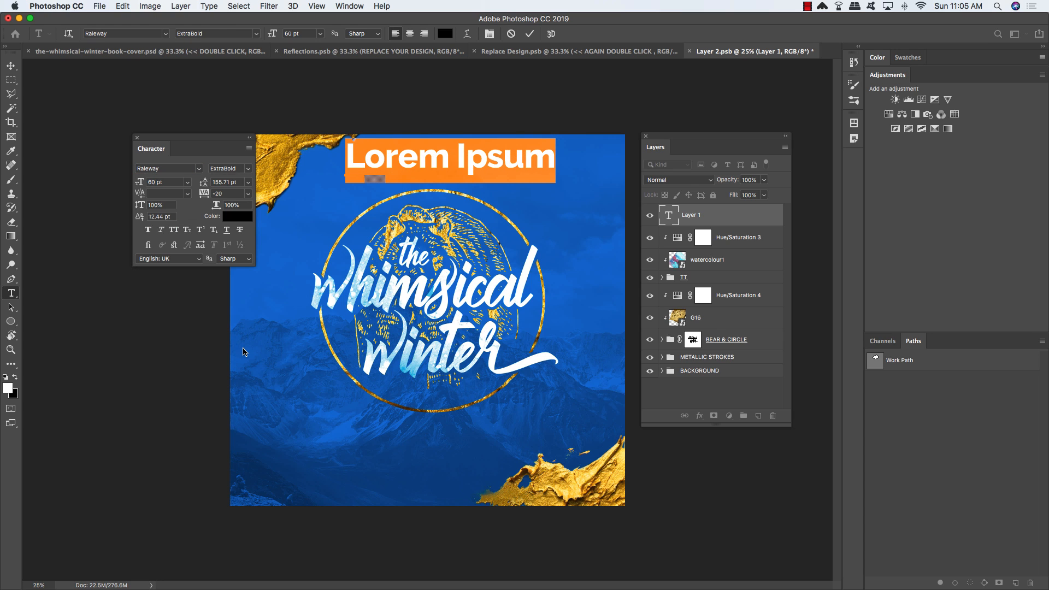
Step: Set the text colour to white
click(234, 220)
drag(305, 225, 271, 201)
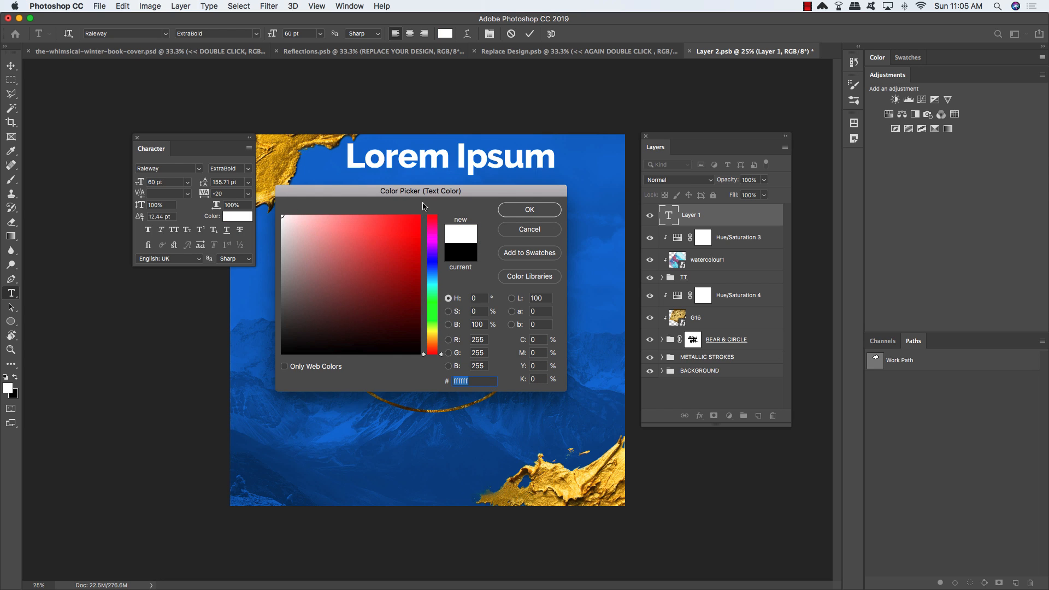
key(Return)
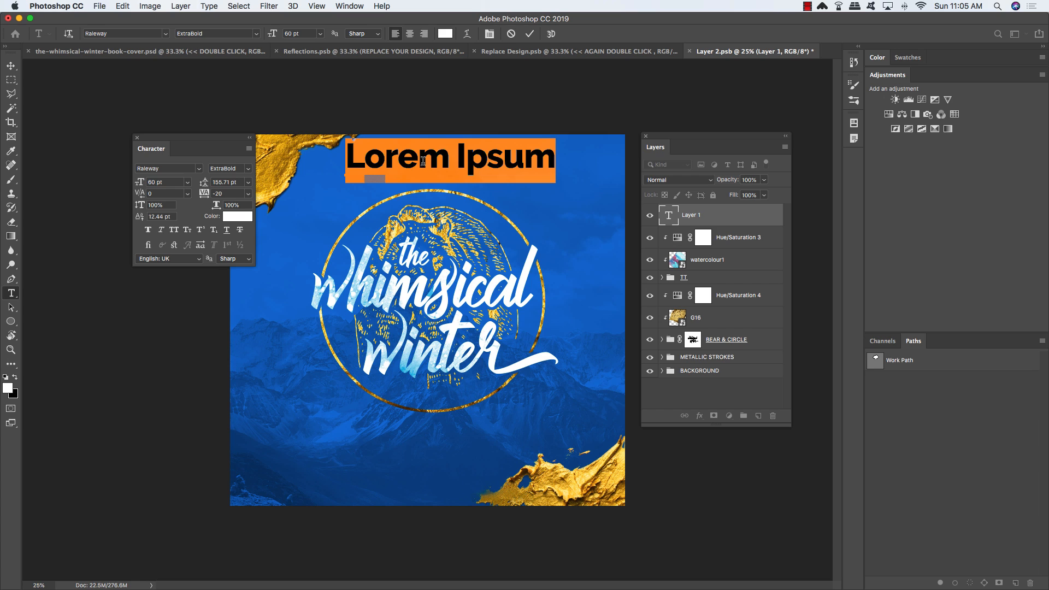
Step: Type the tagline 'A MAGICAL COLLECTION OF CHILDREN'S STORIES' and set it to 14 pt
text(A MAG)
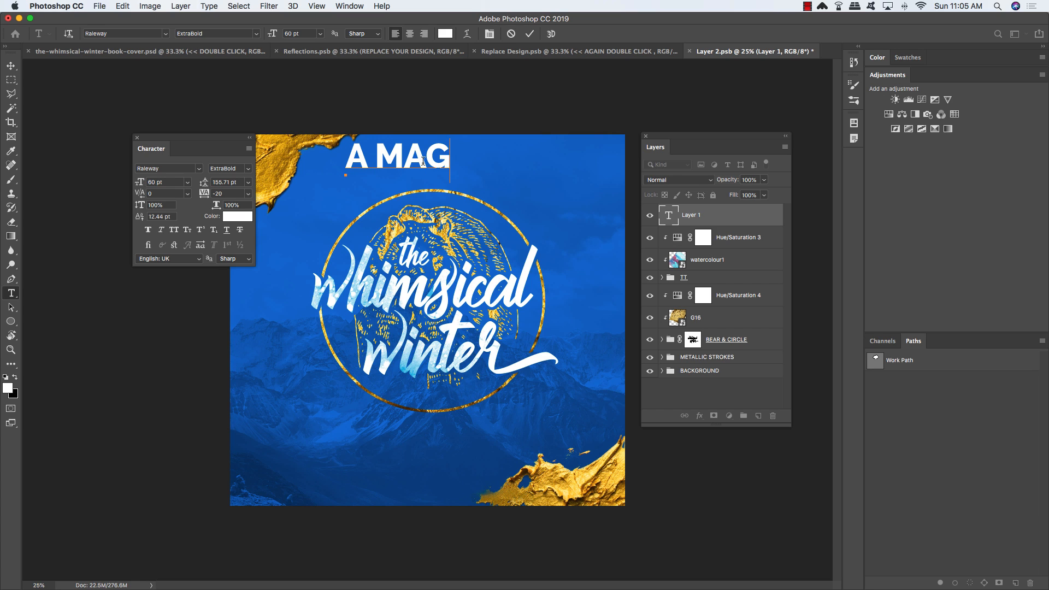
text(ICAL COLLI)
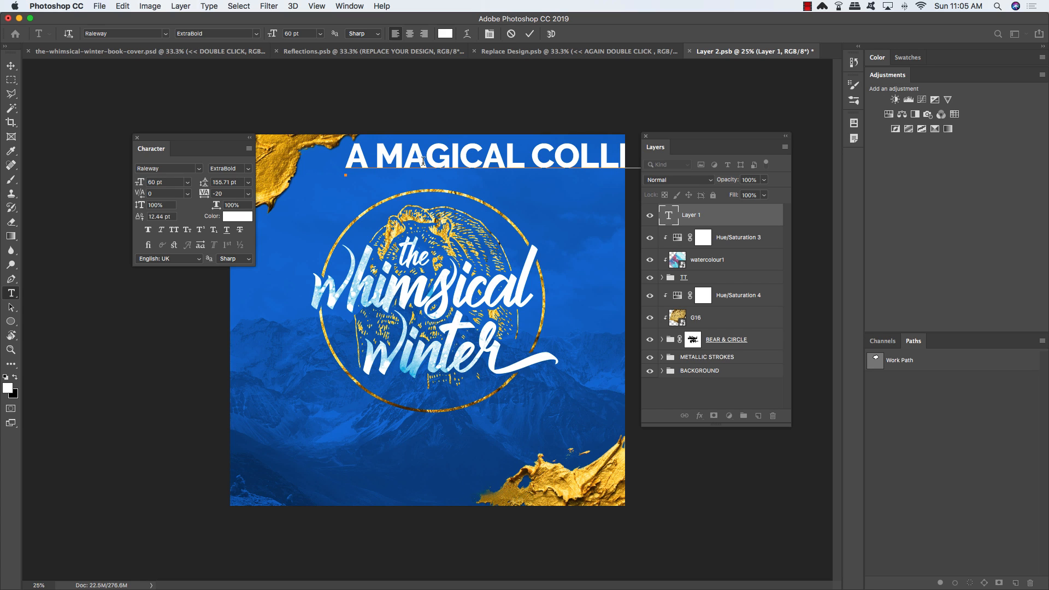
text(S)
key(super+a)
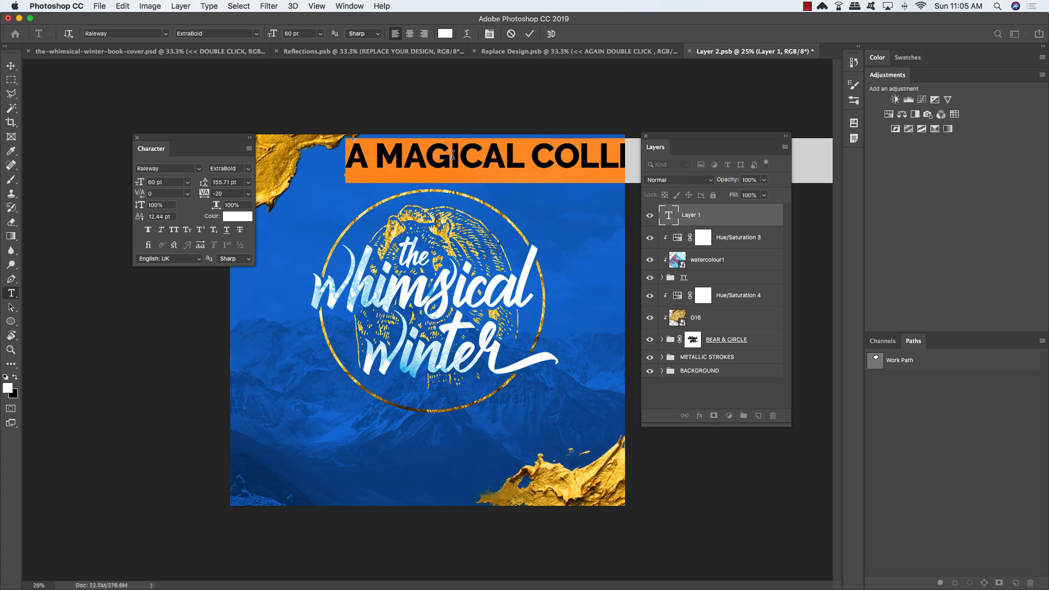
click(187, 182)
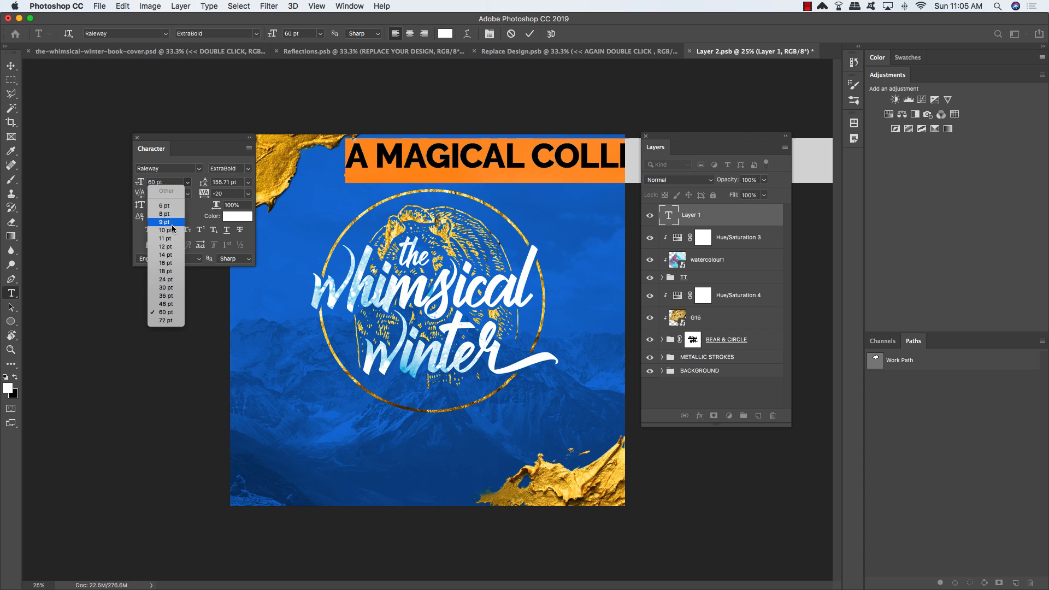
click(174, 255)
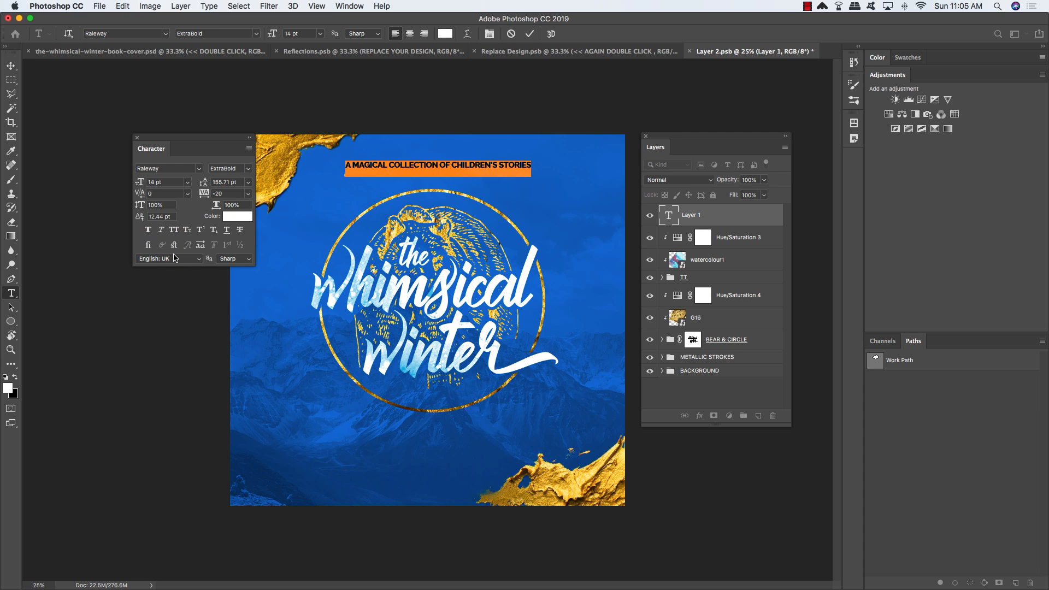
click(11, 66)
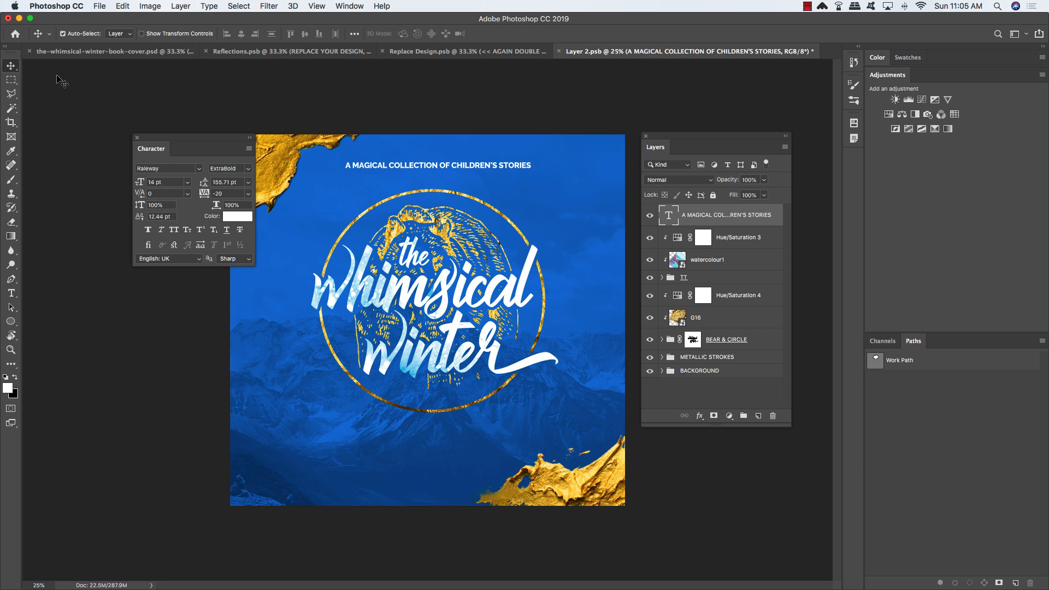
Step: Nudge the top headline slightly left and down into position
key(shift+Left)
key(shift+Left)
key(shift+Left)
key(shift+Left)
key(shift+Left)
key(shift+Left)
key(shift+Left)
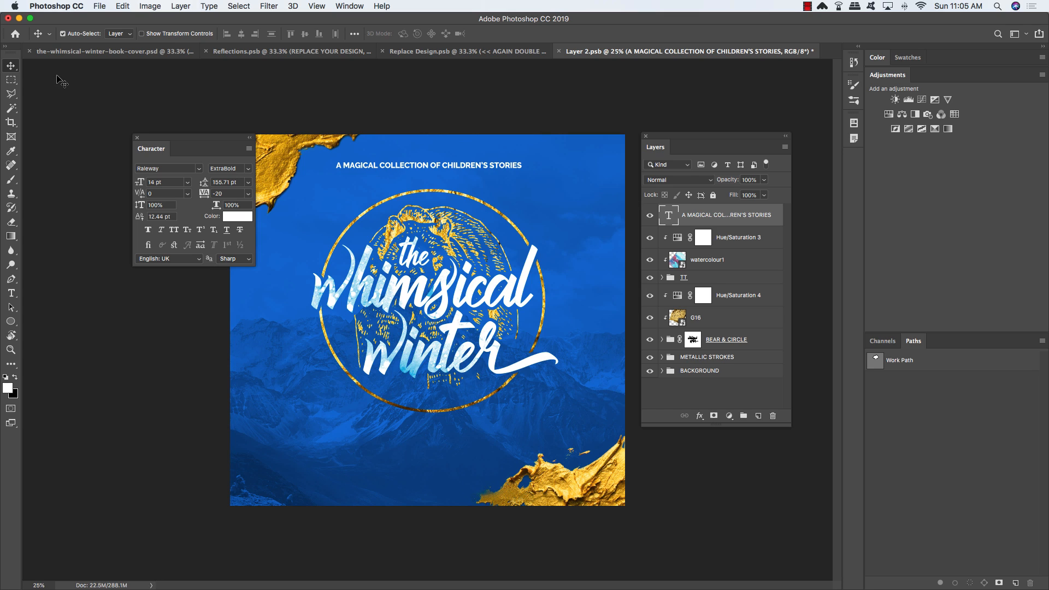
key(shift+Down)
key(shift+Down)
key(shift+Down)
key(shift+Down)
key(shift+Right)
key(shift+Right)
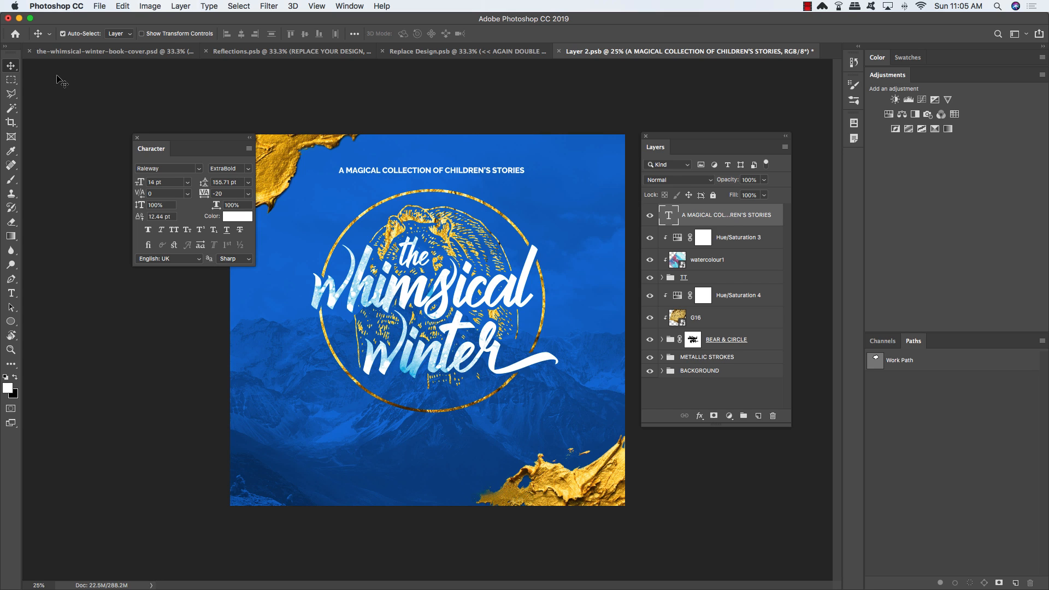
key(shift+Down)
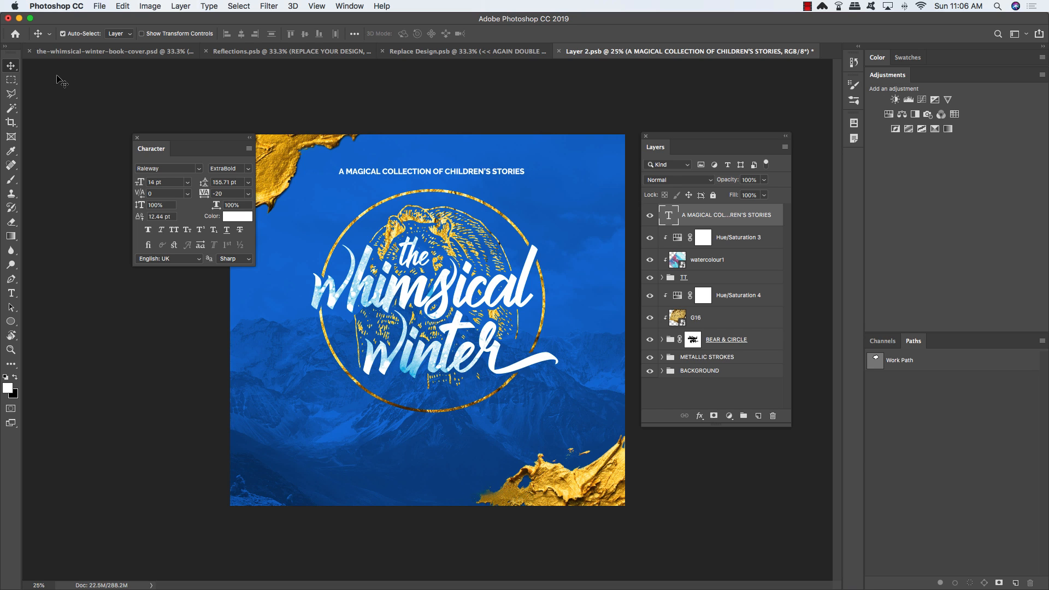
Step: Duplicate the headline, place the copy below the original layer, and move it under the circular emblem
key(super+j)
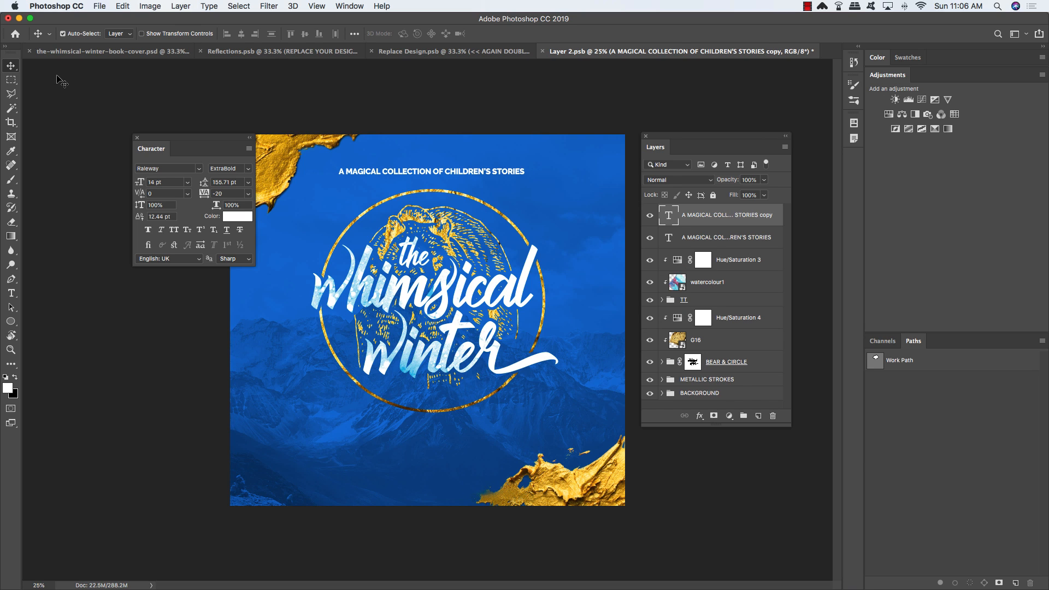
key(super+bracketleft)
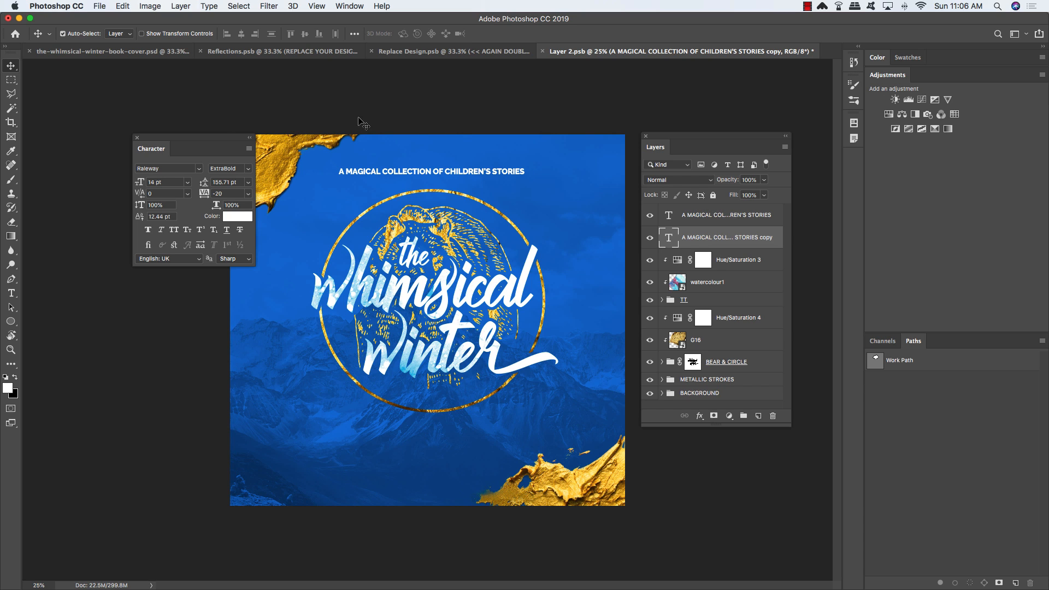
key(super+t)
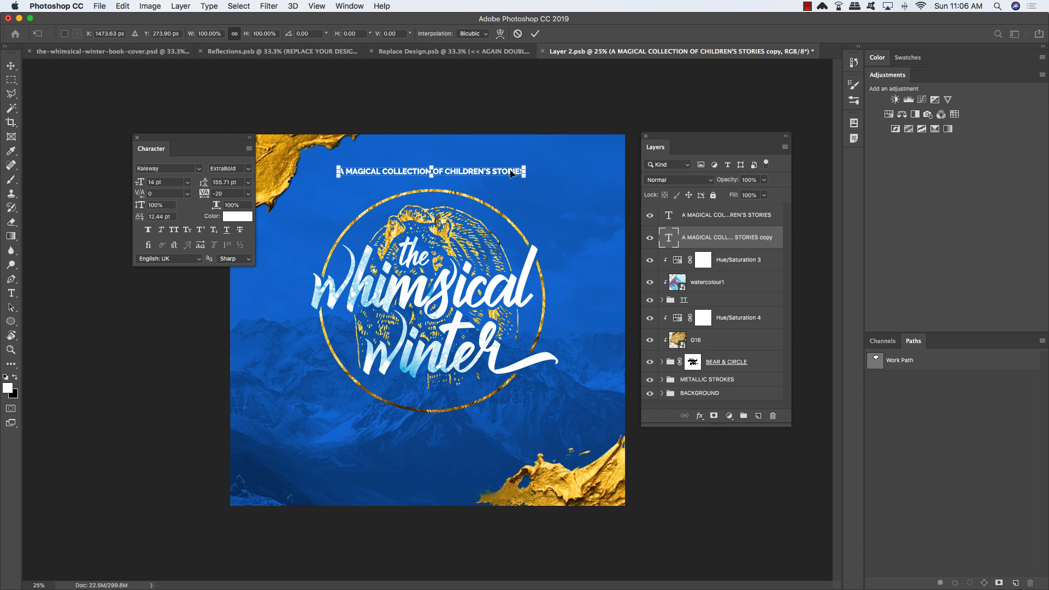
drag(511, 173, 501, 435)
key(Return)
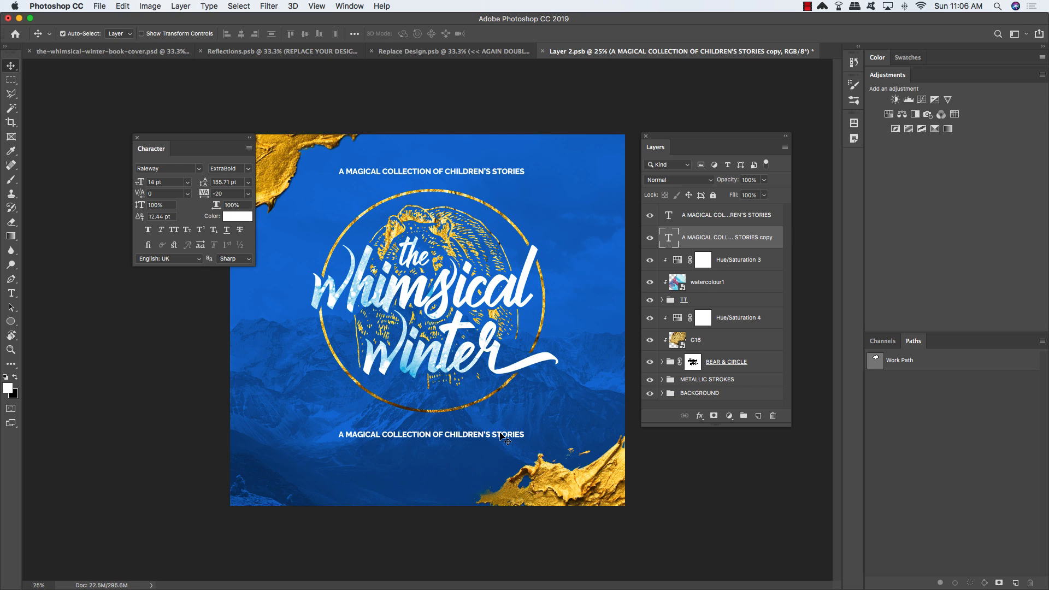
Step: Replace the lower copy's text with the byline 'By' followed by the author's name
key(t)
double_click(482, 433)
triple_click(482, 433)
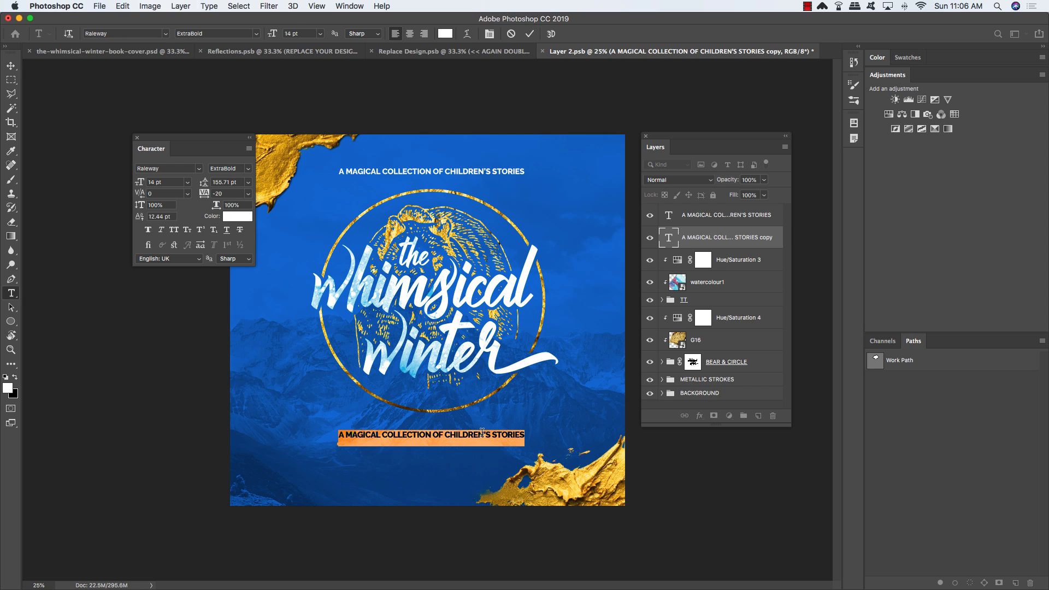
text(By)
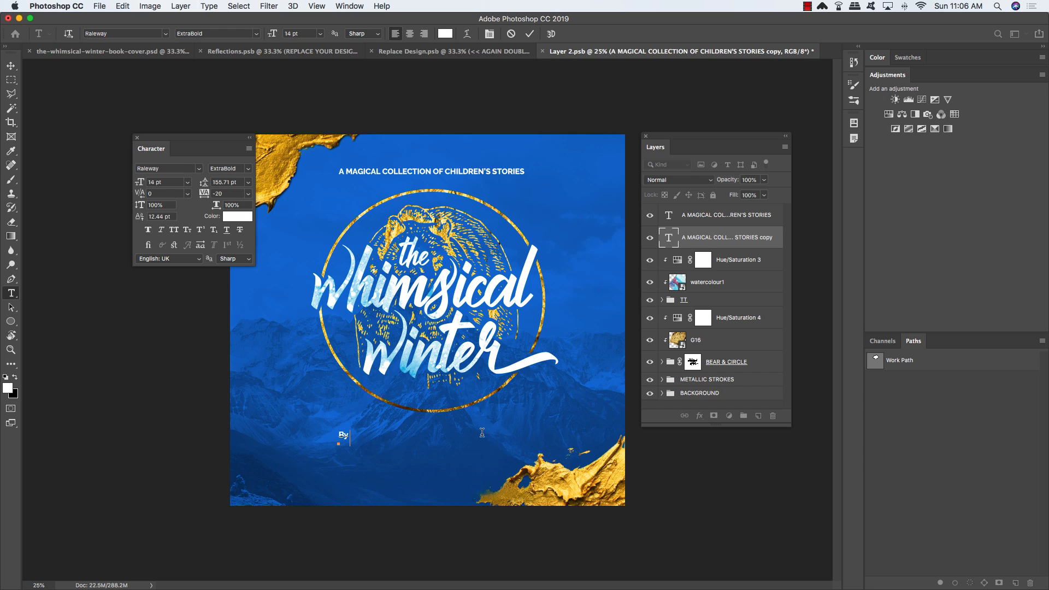
click(10, 65)
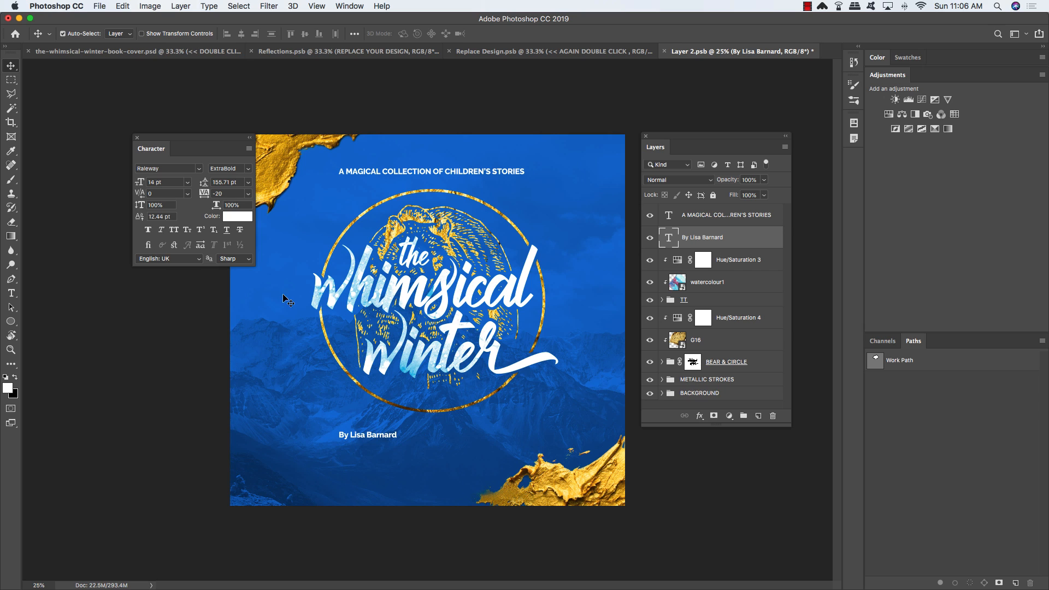
Step: Move the byline to the horizontal centre beneath the title and fine-tune its position
key(super+t)
drag(379, 438, 440, 438)
key(Return)
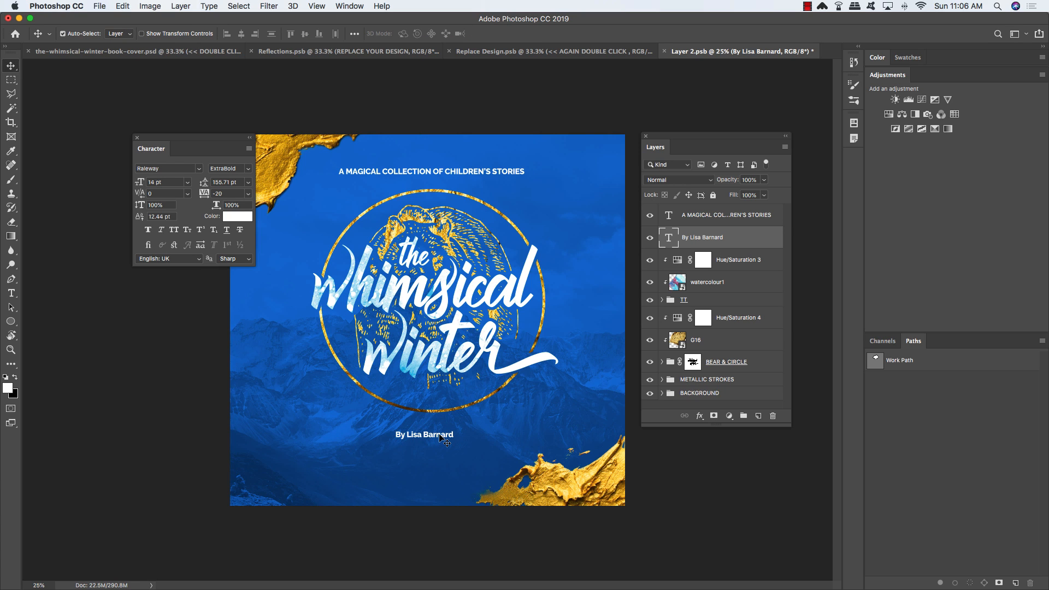
key(shift+Right)
key(shift+Right)
key(shift+Right)
key(shift+Right)
key(shift+Right)
key(shift+Right)
key(shift+Right)
key(shift+Right)
key(shift+Up)
key(shift+Up)
key(shift+Up)
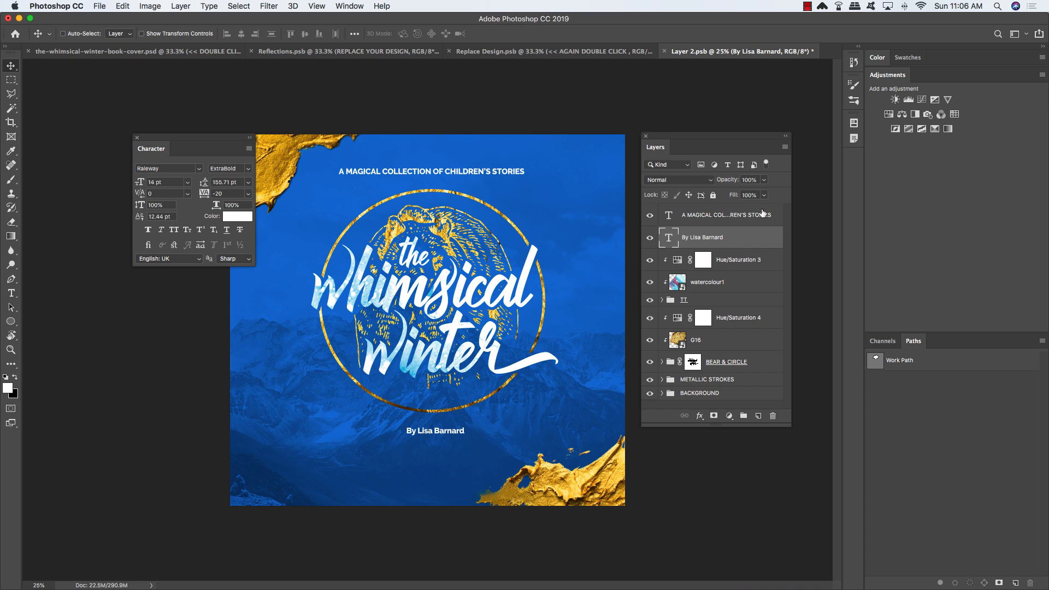
Step: Align the byline horizontally centred with the top headline, then select the design layers
super+click(725, 217)
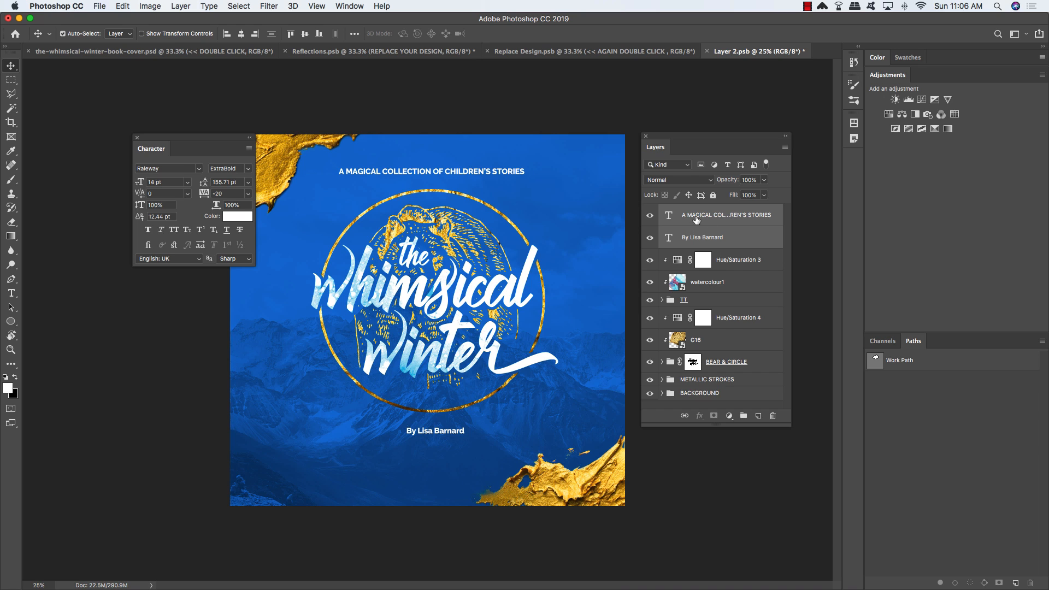
click(242, 34)
click(743, 219)
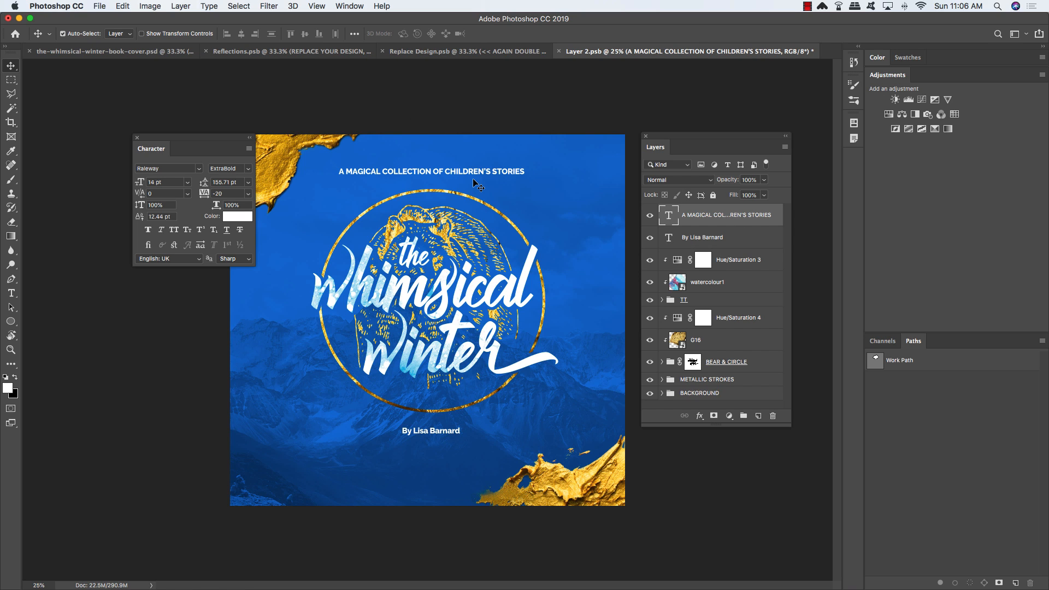
super+click(747, 241)
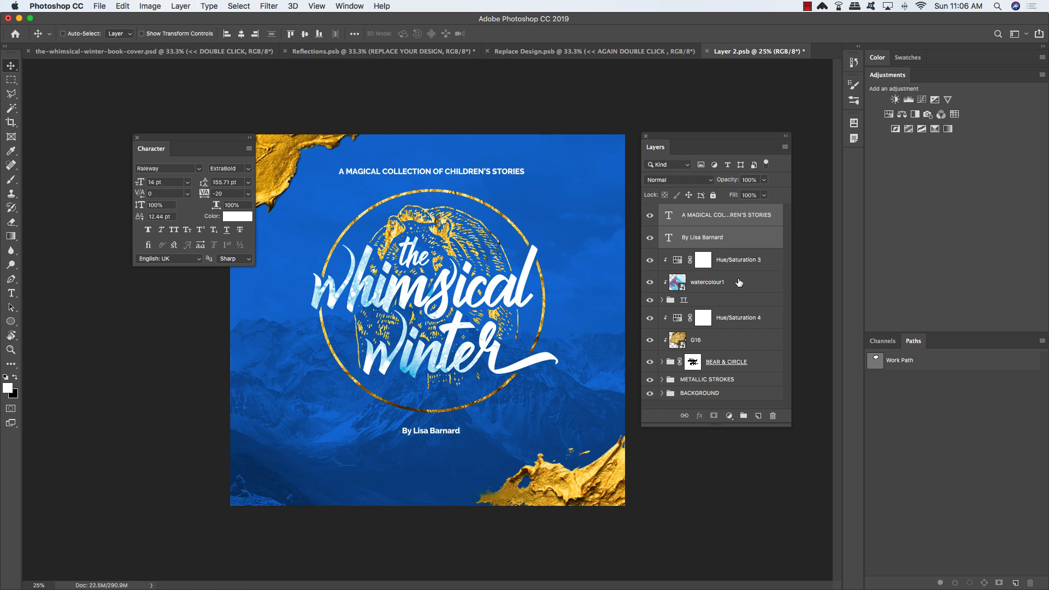
super+click(719, 300)
super+click(724, 283)
super+click(733, 262)
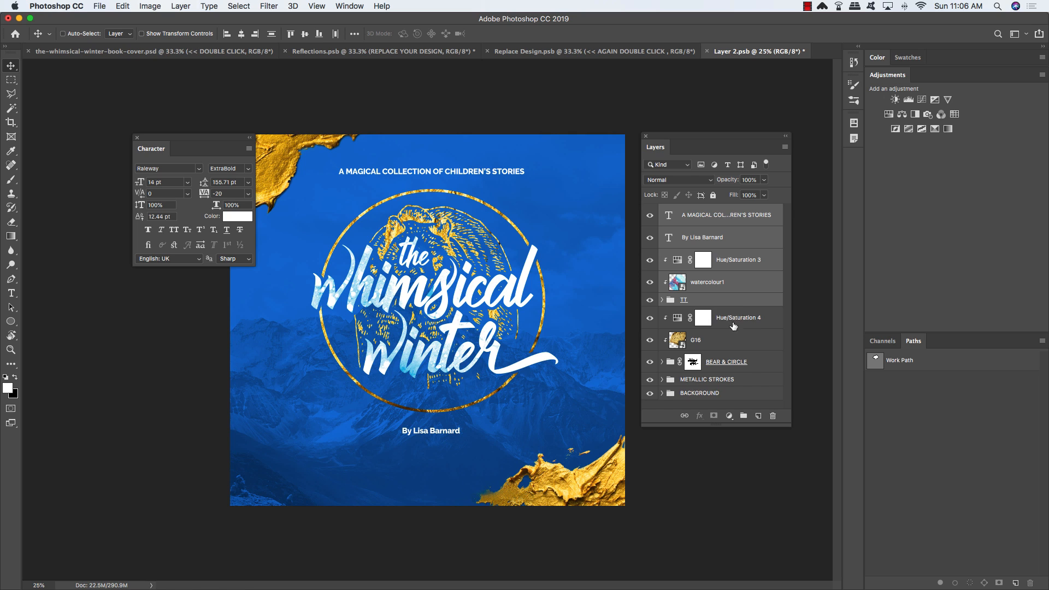
super+click(734, 326)
super+click(730, 339)
super+click(738, 363)
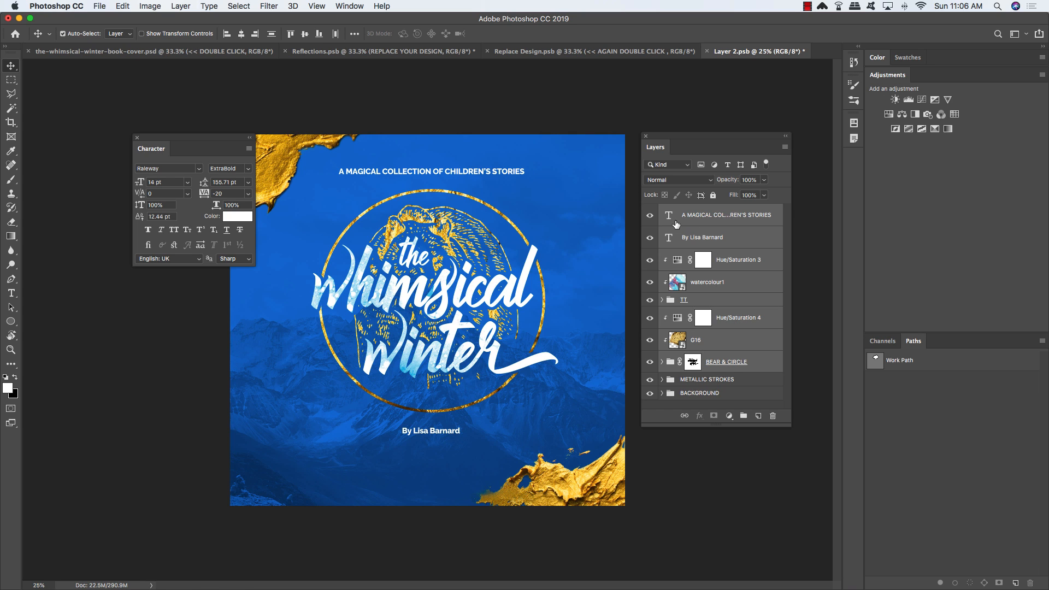
Step: Select all layers from the headline down to BEAR & CIRCLE and shift them down three nudges
click(756, 214)
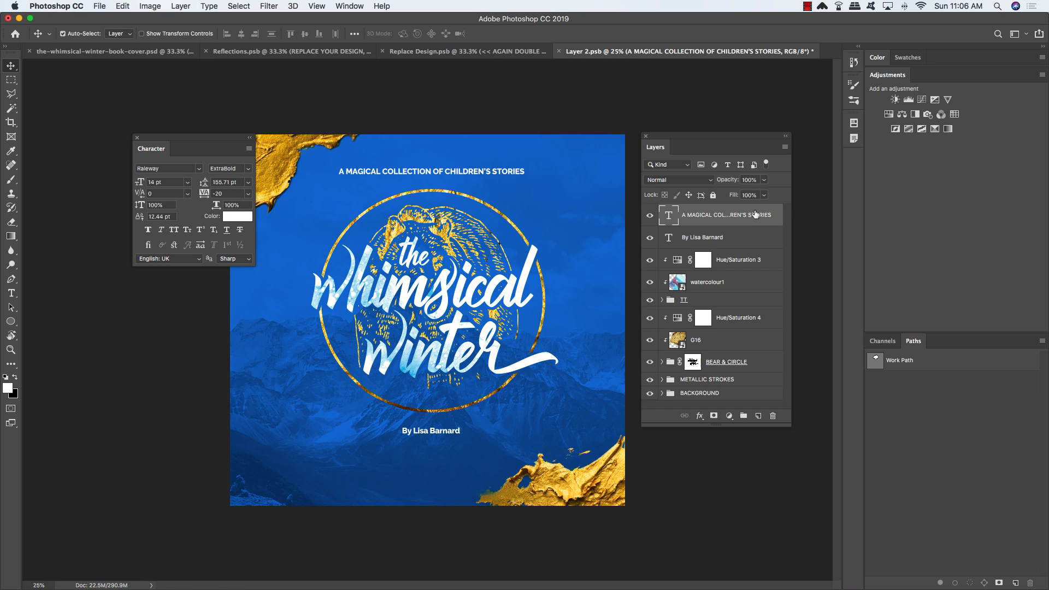
shift+click(743, 367)
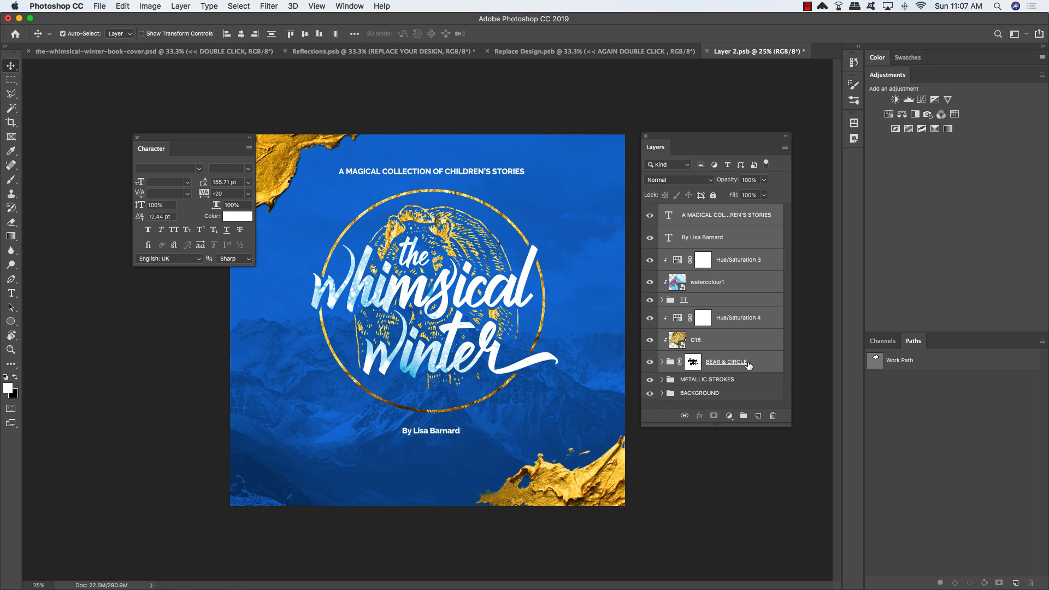
key(shift+Down)
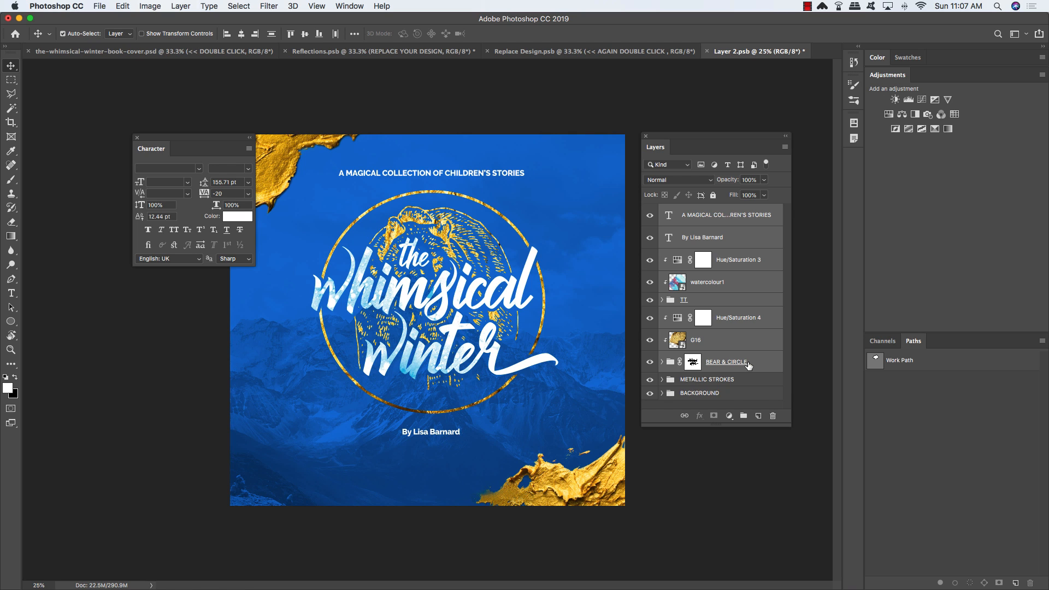
key(shift+Down)
key(shift+Down)
key(shift+Down)
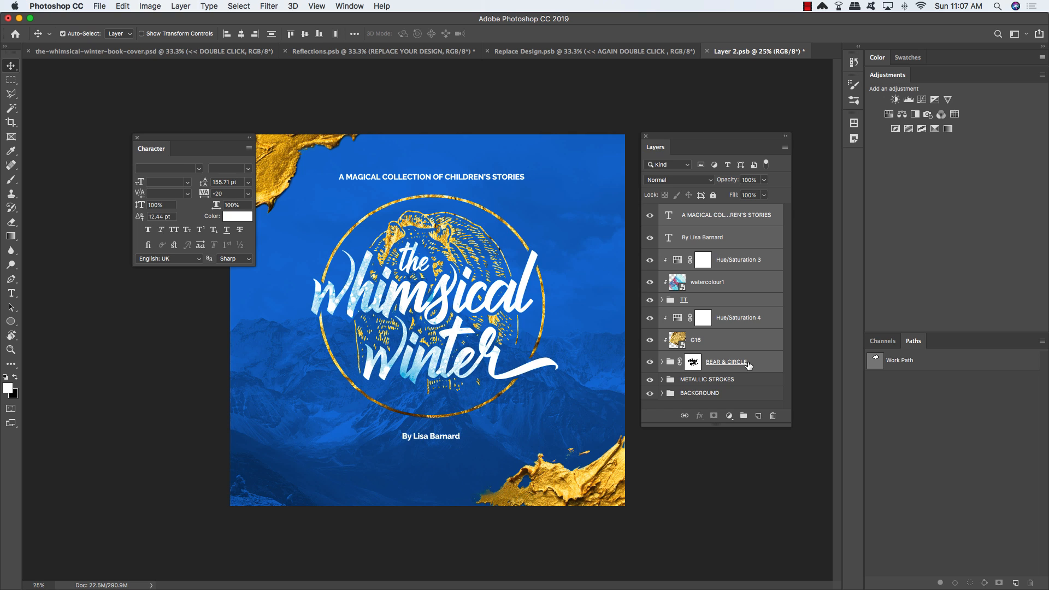
key(shift+Down)
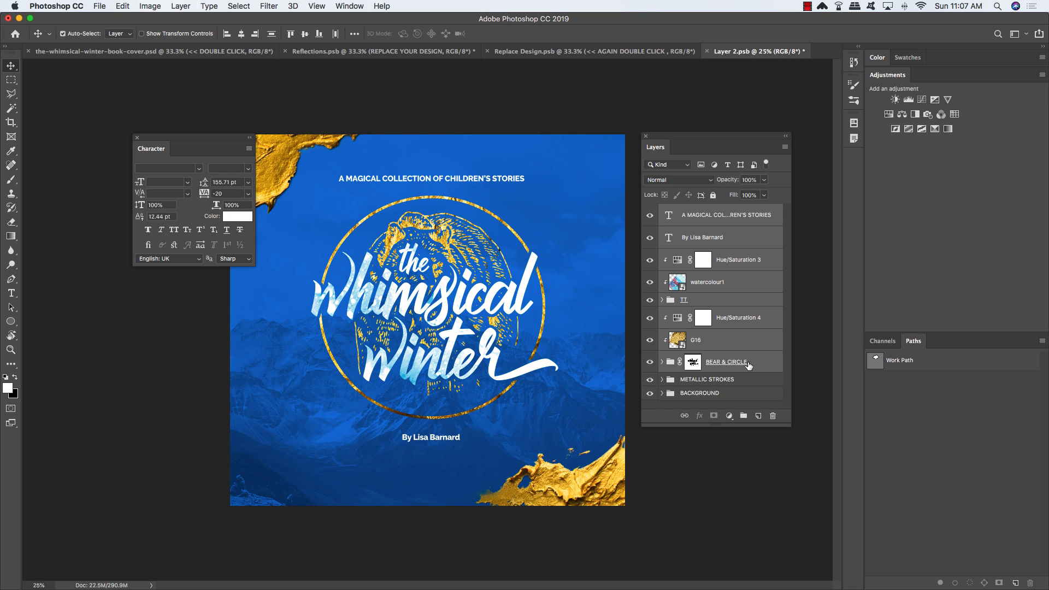
drag(162, 142, 947, 76)
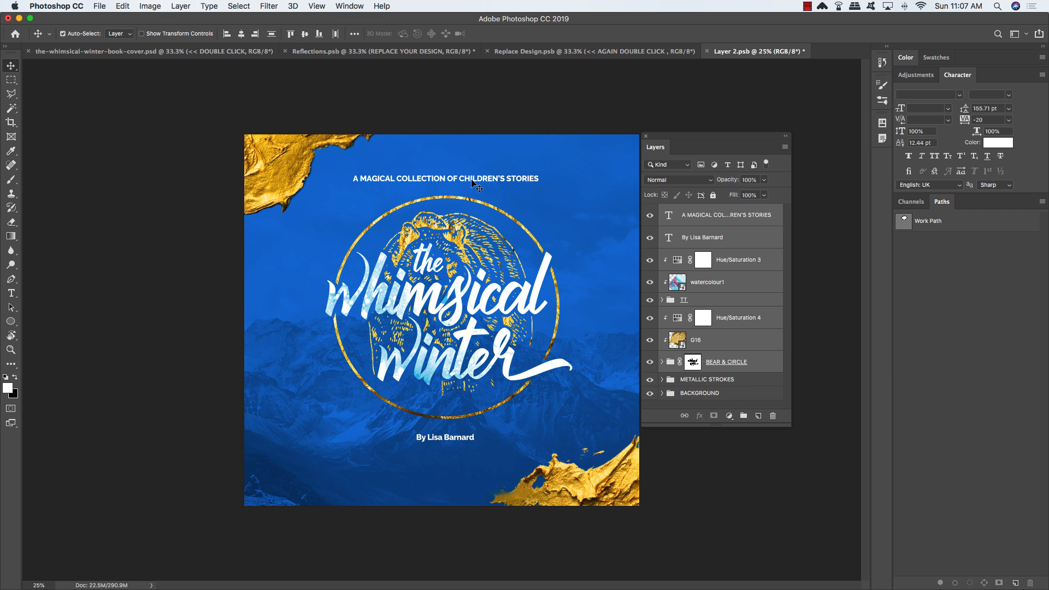
click(560, 51)
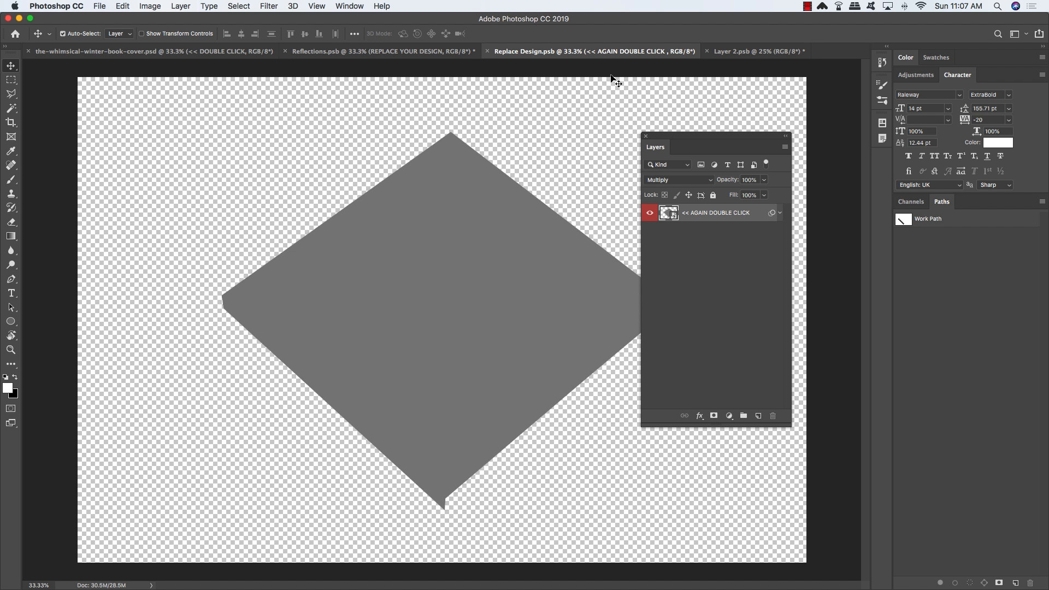
click(757, 51)
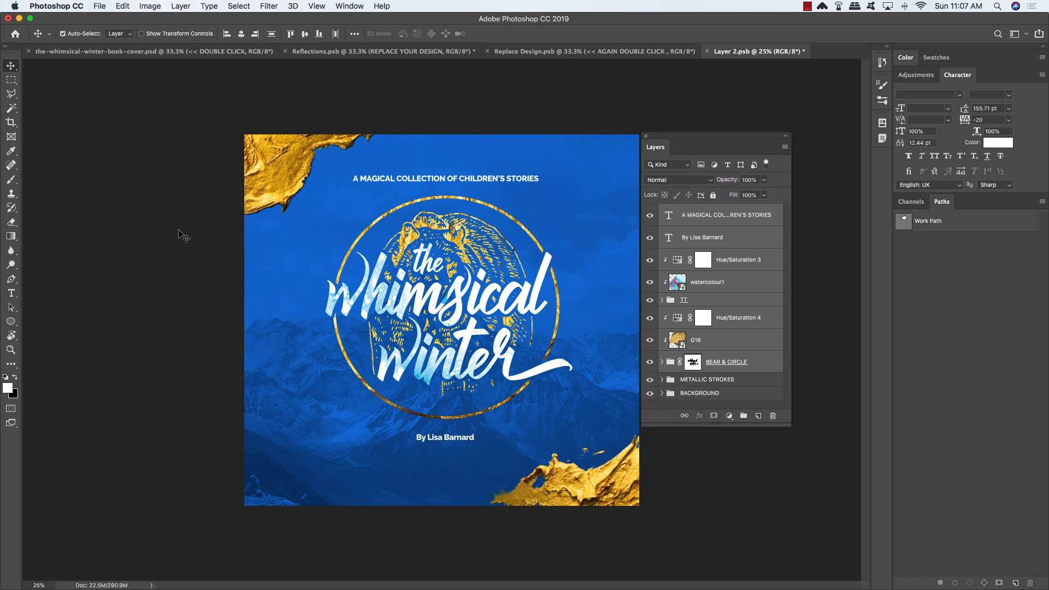
Step: Set the canvas width to 10.6 inches with a middle-right anchor, extending it leftward
click(155, 5)
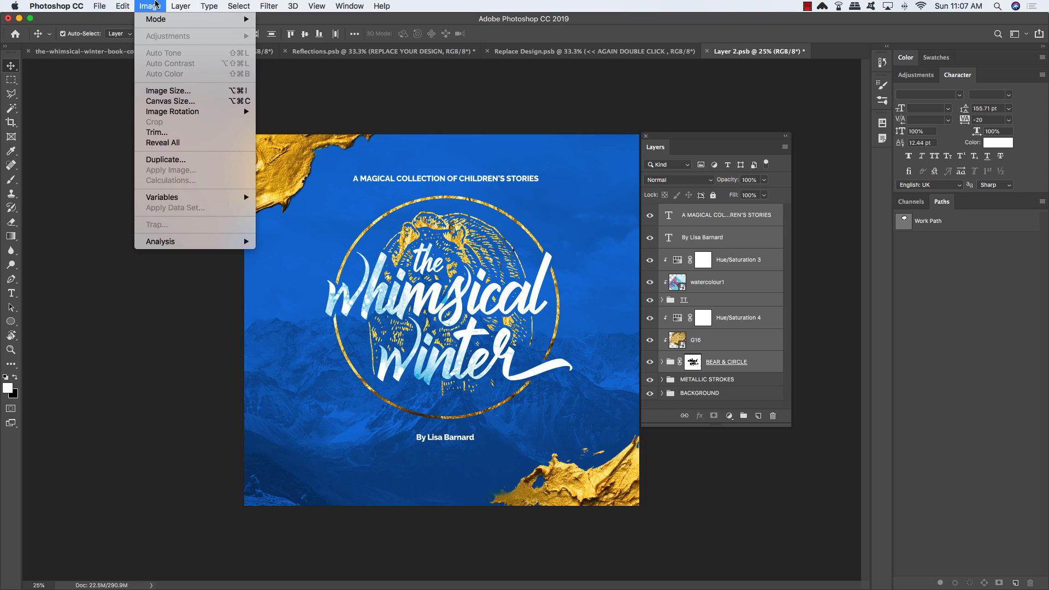
click(170, 104)
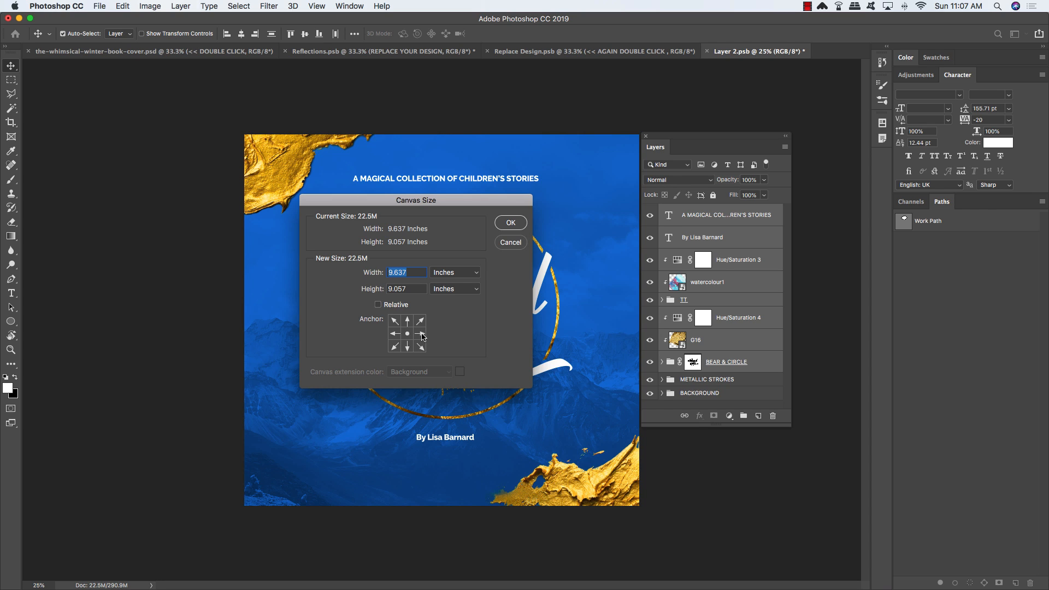
click(420, 334)
text(10.6)
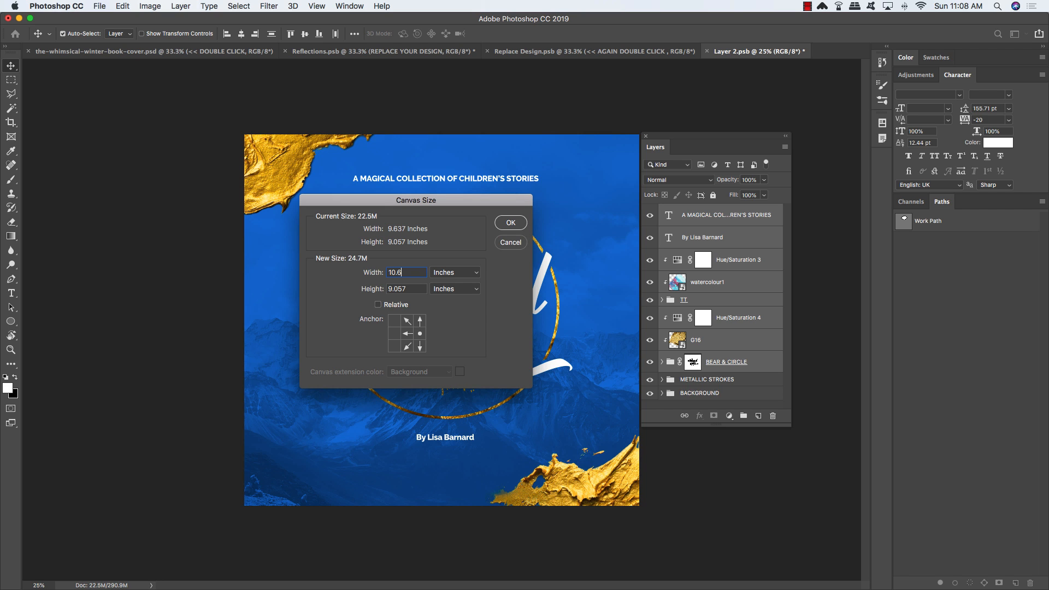
key(Return)
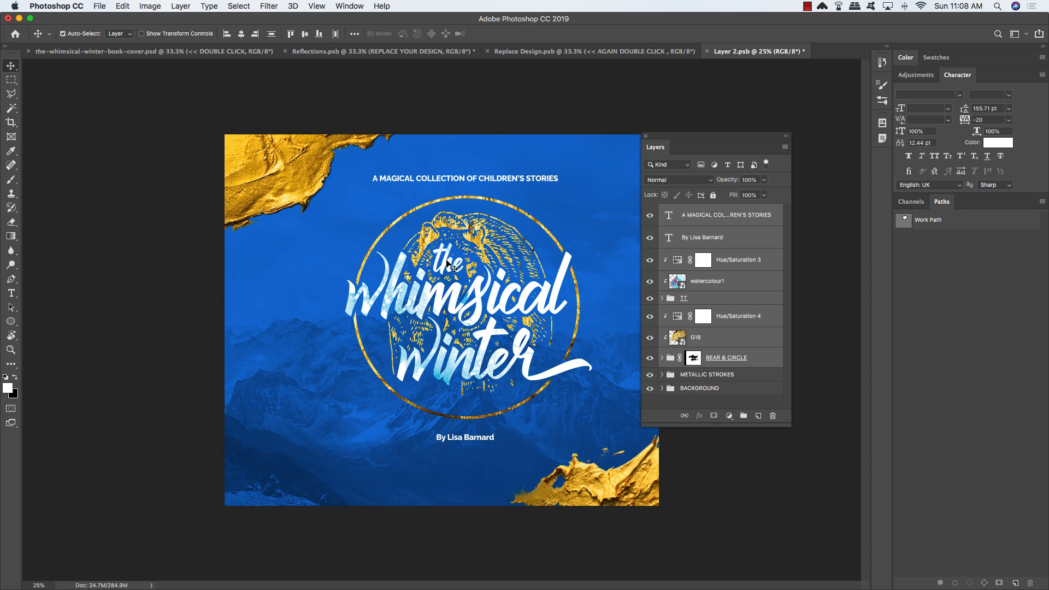
Step: Save Replace Design.psb and close it to return to the Reflections.psb mockup
drag(683, 139, 713, 146)
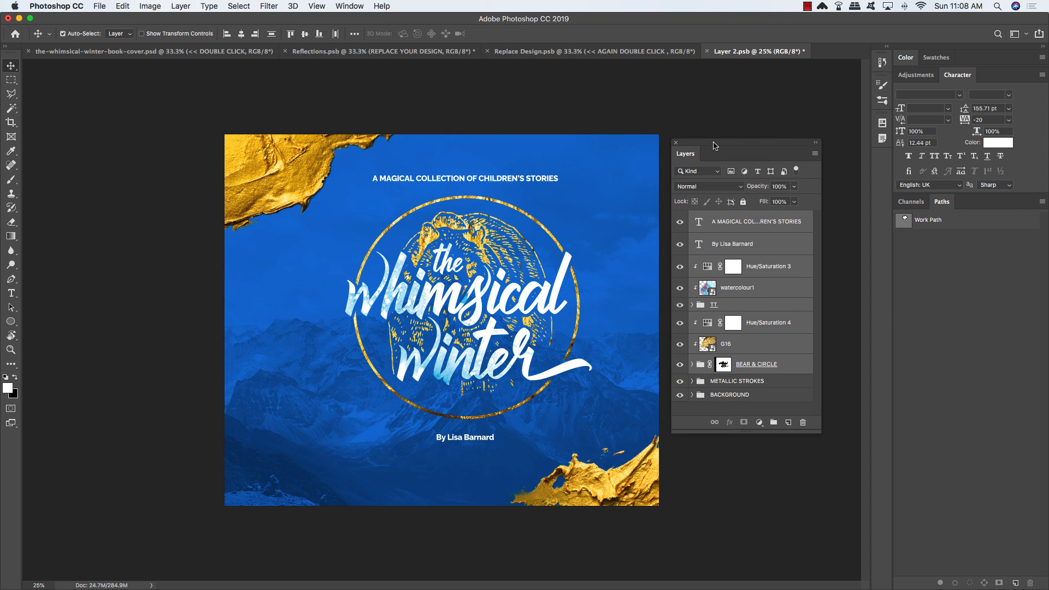
key(super+s)
key(super+w)
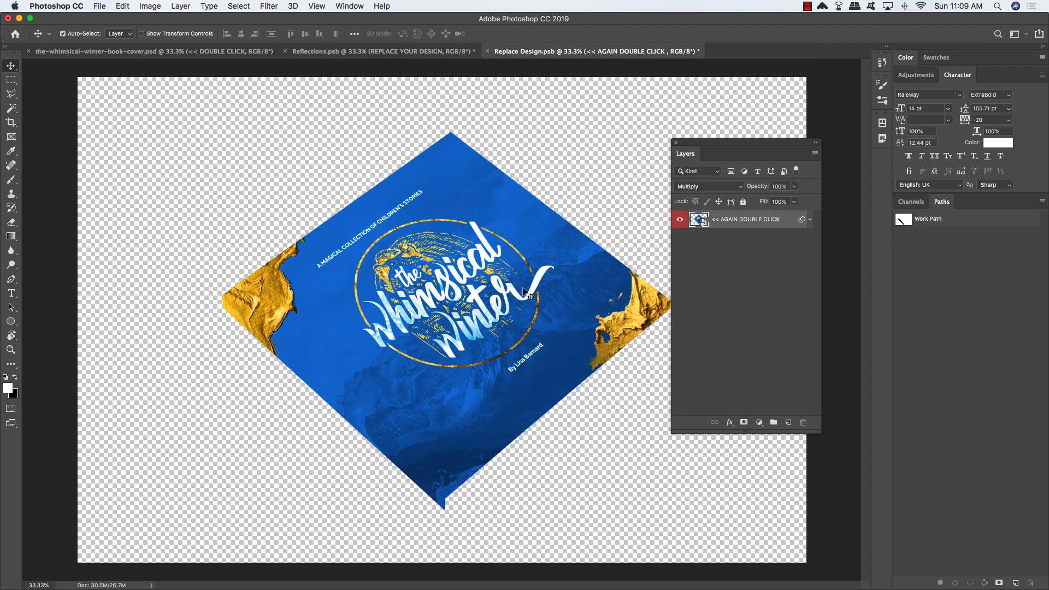
key(super+s)
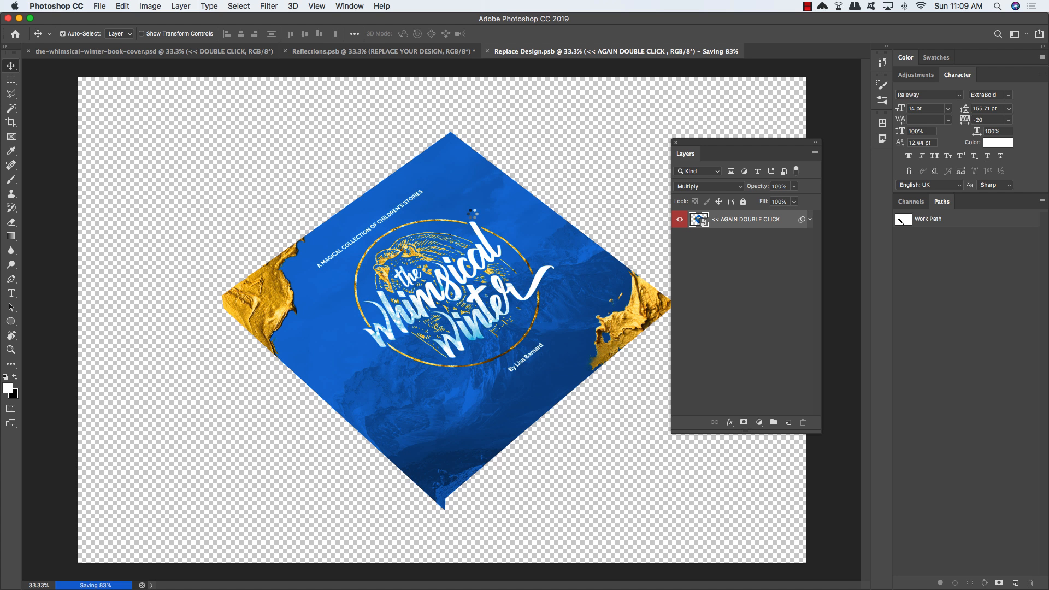
key(super+w)
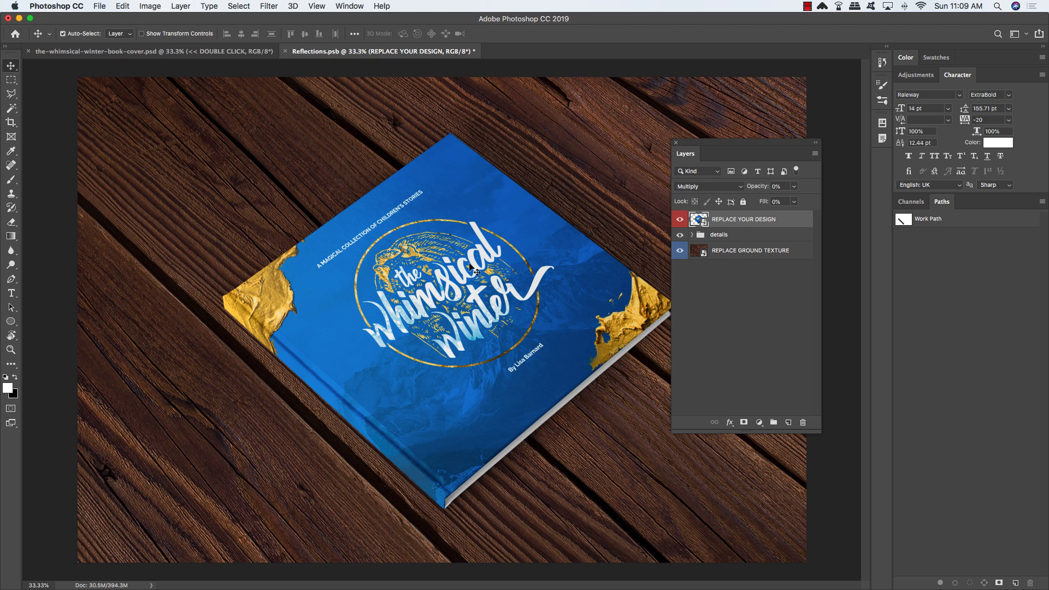
Step: Add a Levels adjustment clipped to the details group with black input raised to 37
click(767, 236)
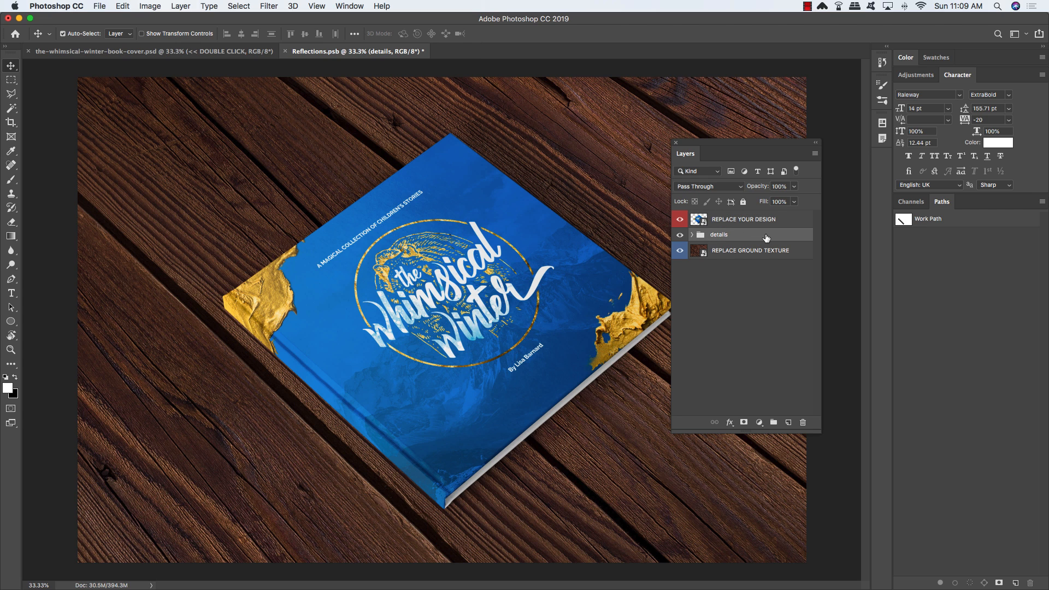
drag(820, 433, 807, 300)
click(748, 294)
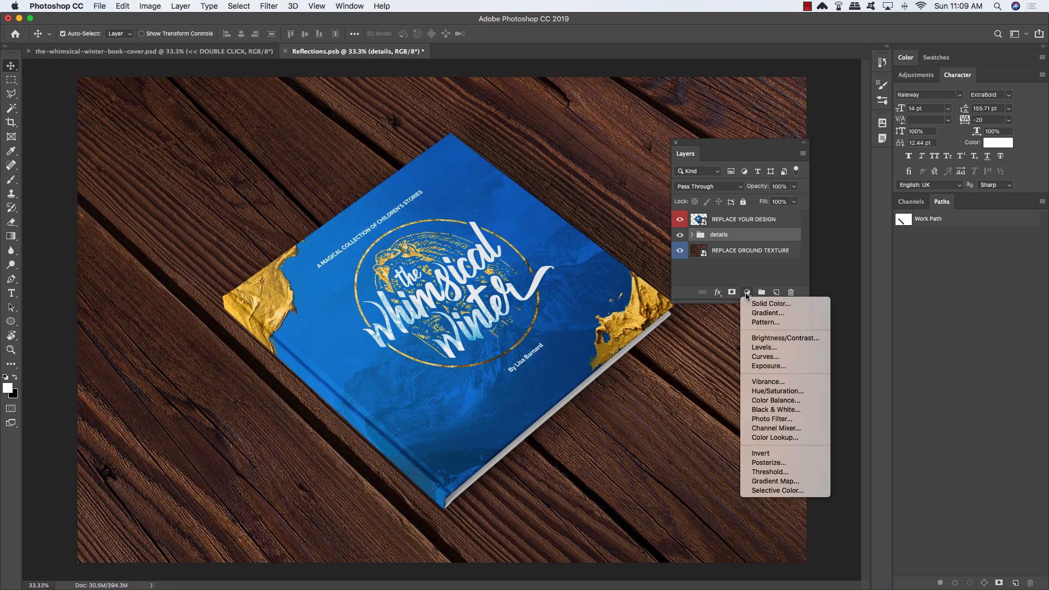
alt+click(788, 353)
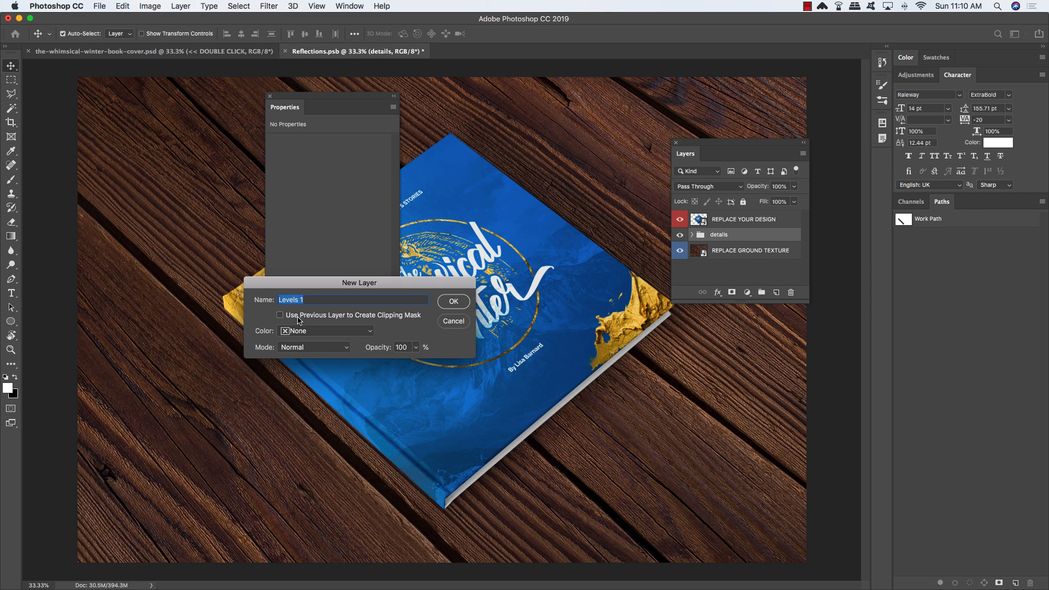
click(331, 317)
click(453, 302)
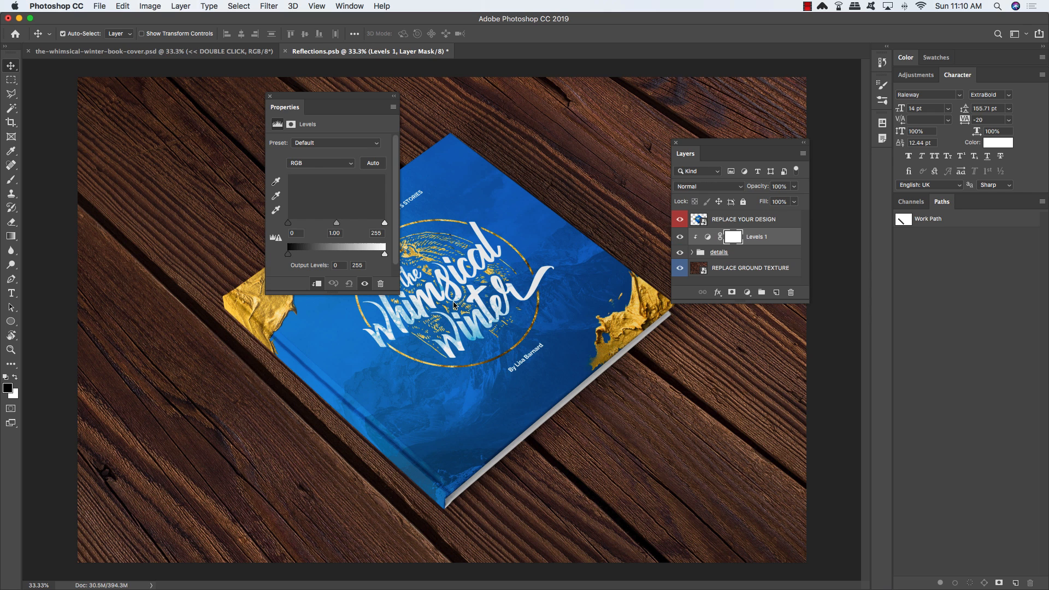
drag(286, 224, 302, 225)
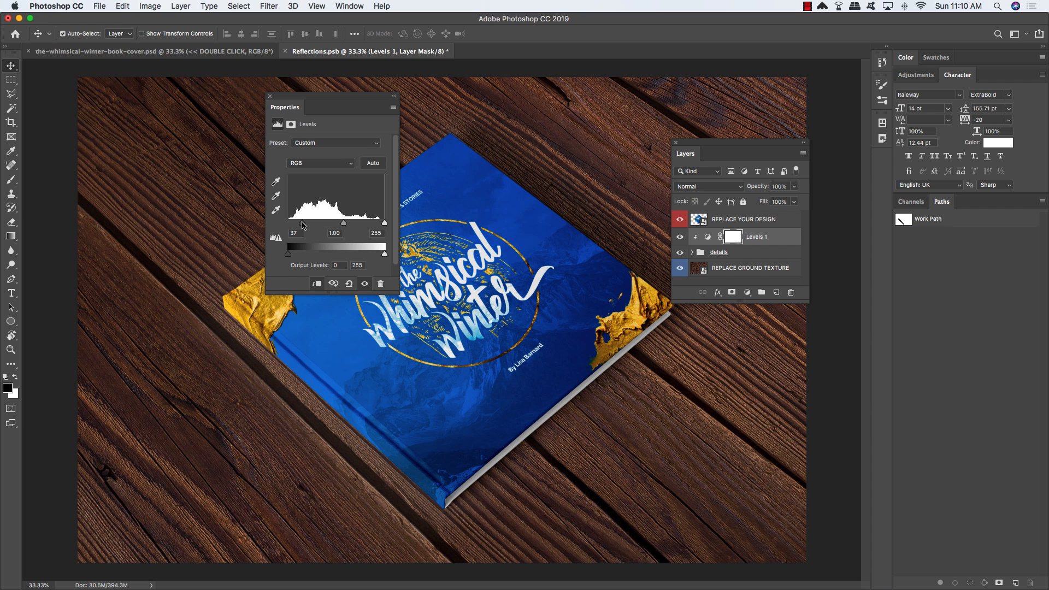
click(270, 97)
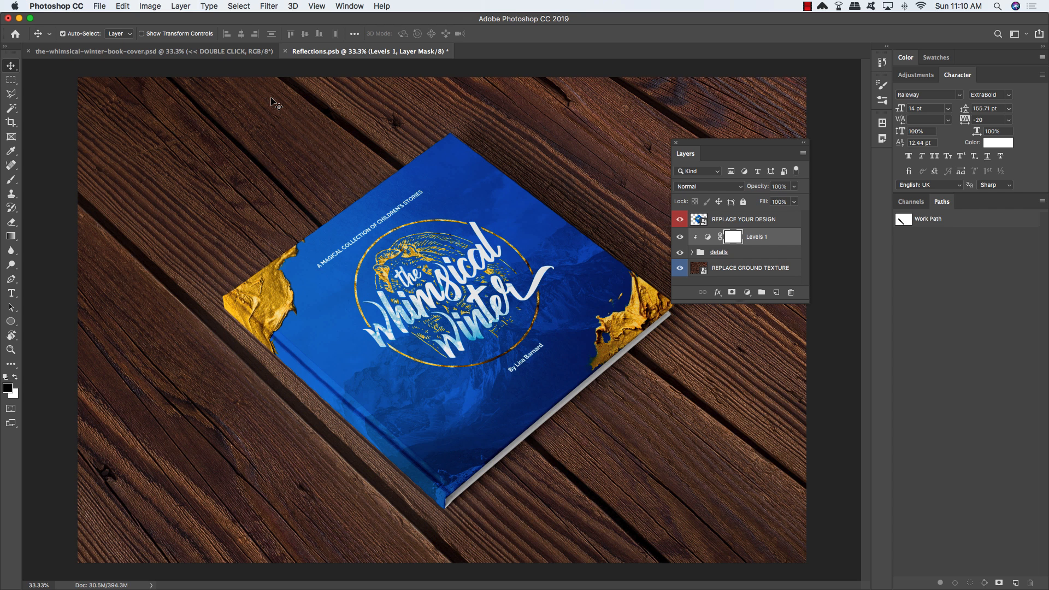
Step: Save and close Reflections.psb to return to the book cover document
key(super+minus)
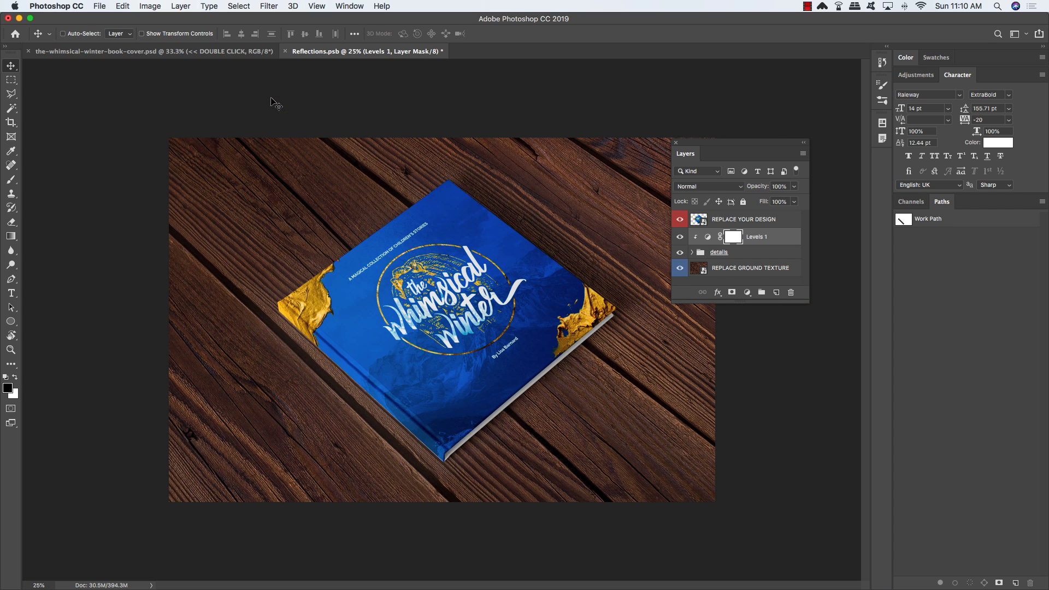
key(super+s)
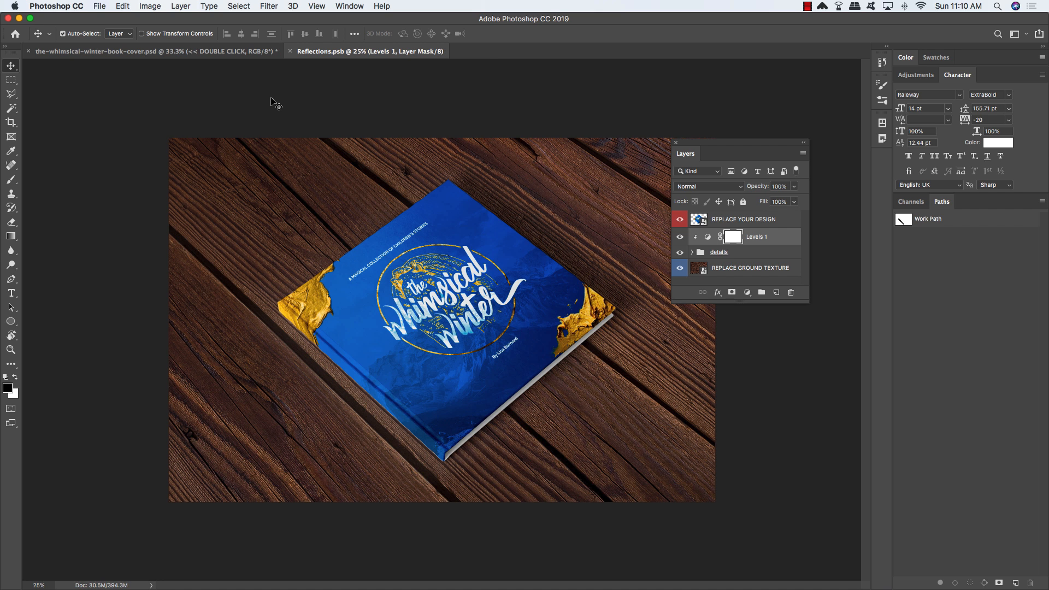
key(super+w)
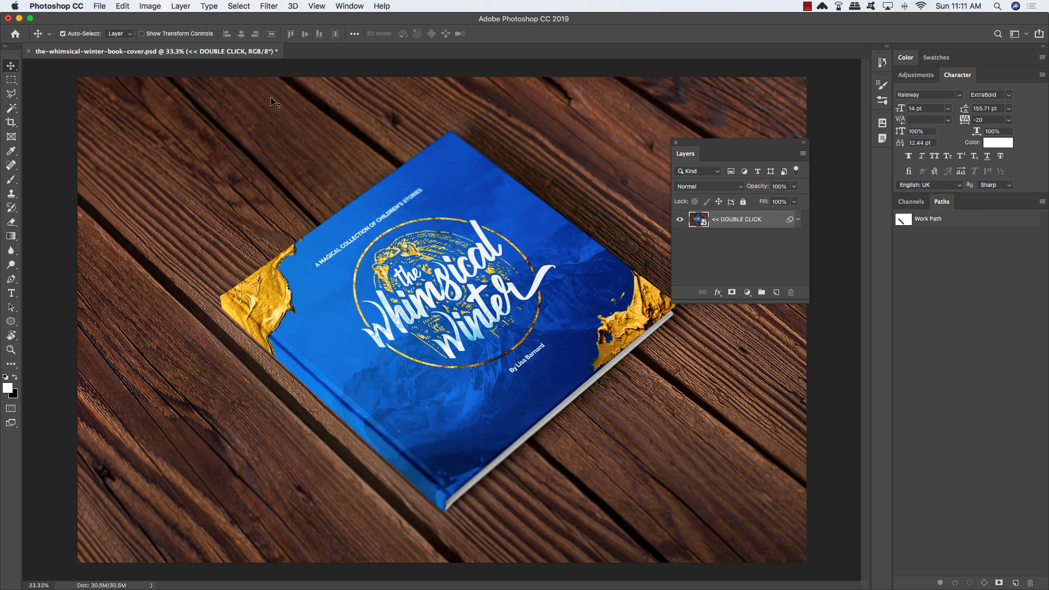
Step: Hide the Blur Gallery smart filter on the << DOUBLE CLICK cover layer
key(super+minus)
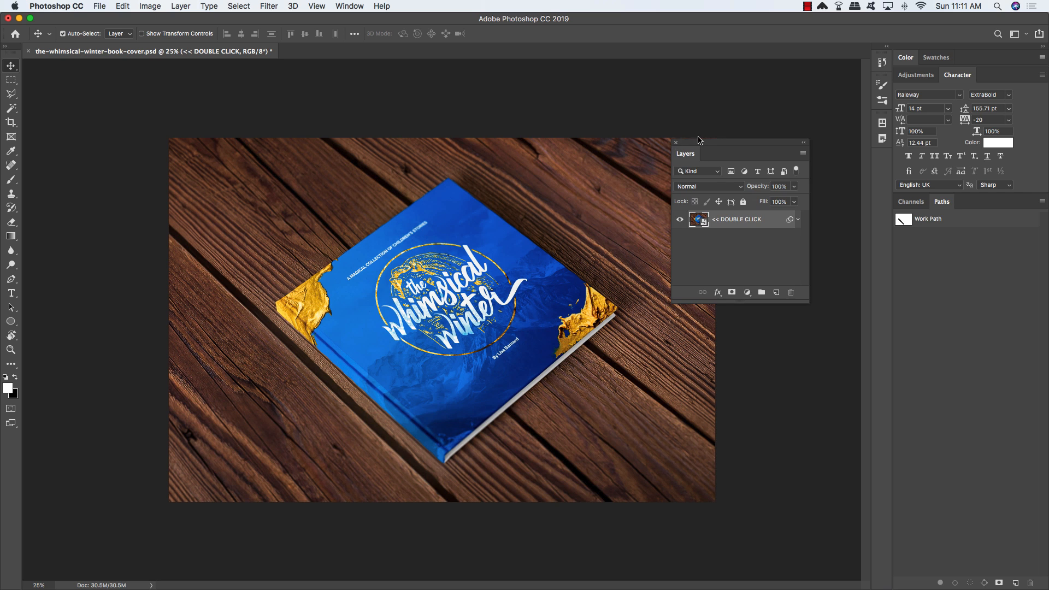
drag(699, 141, 590, 150)
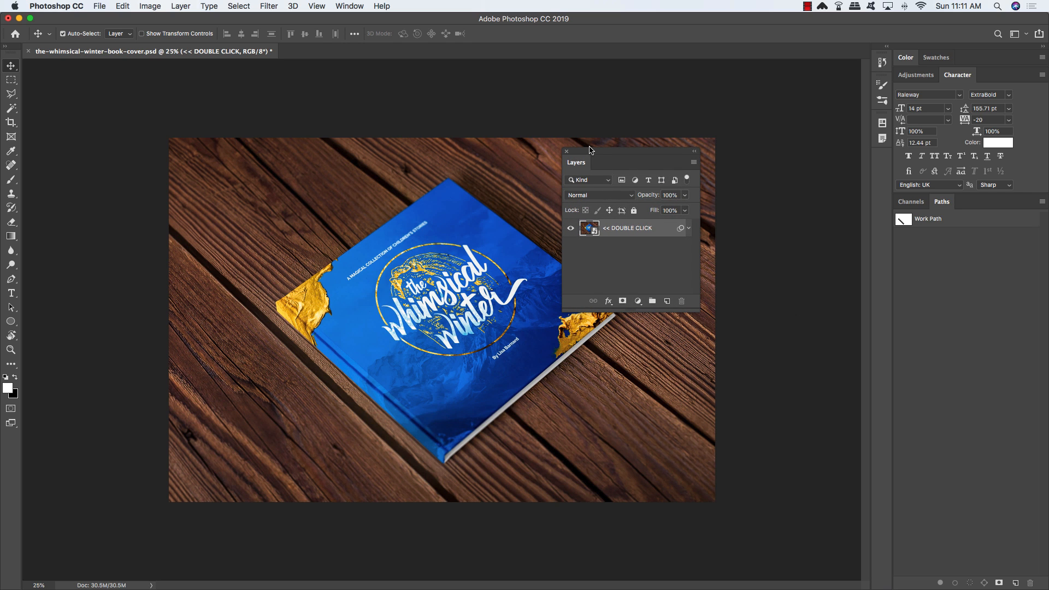
click(688, 228)
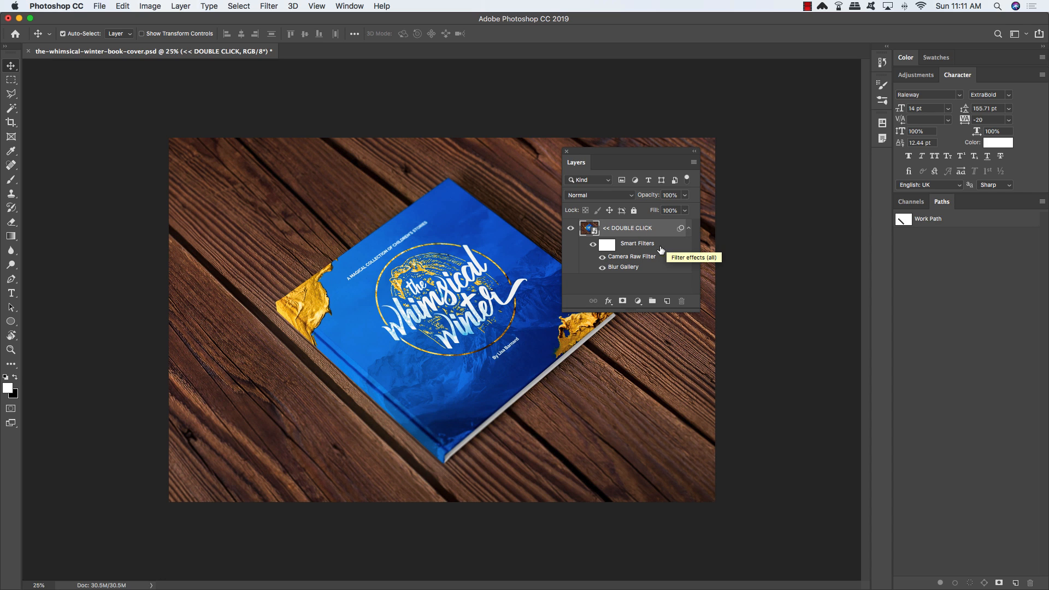
click(602, 270)
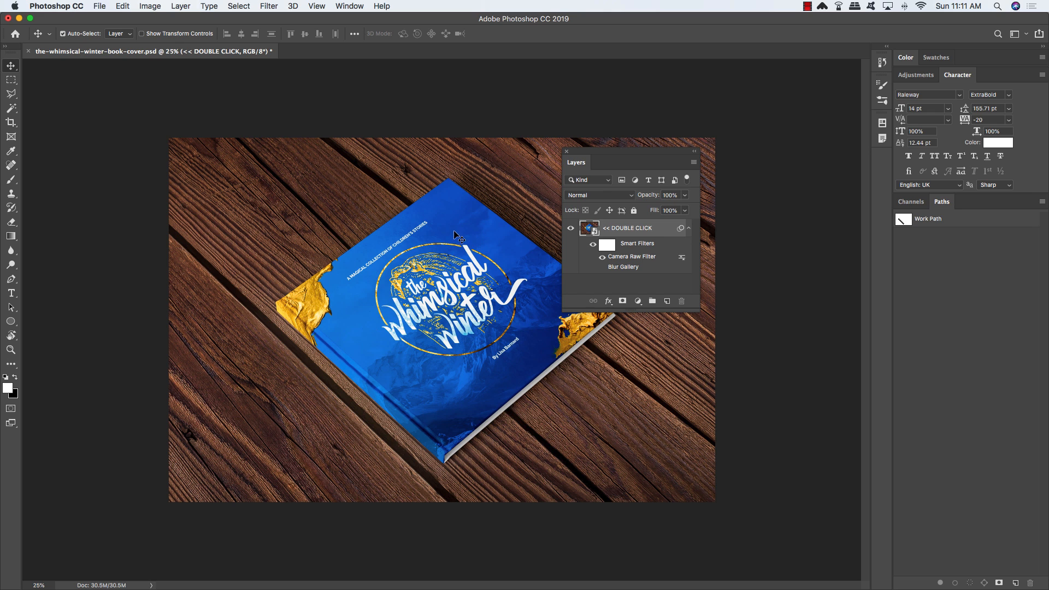
drag(601, 155, 773, 158)
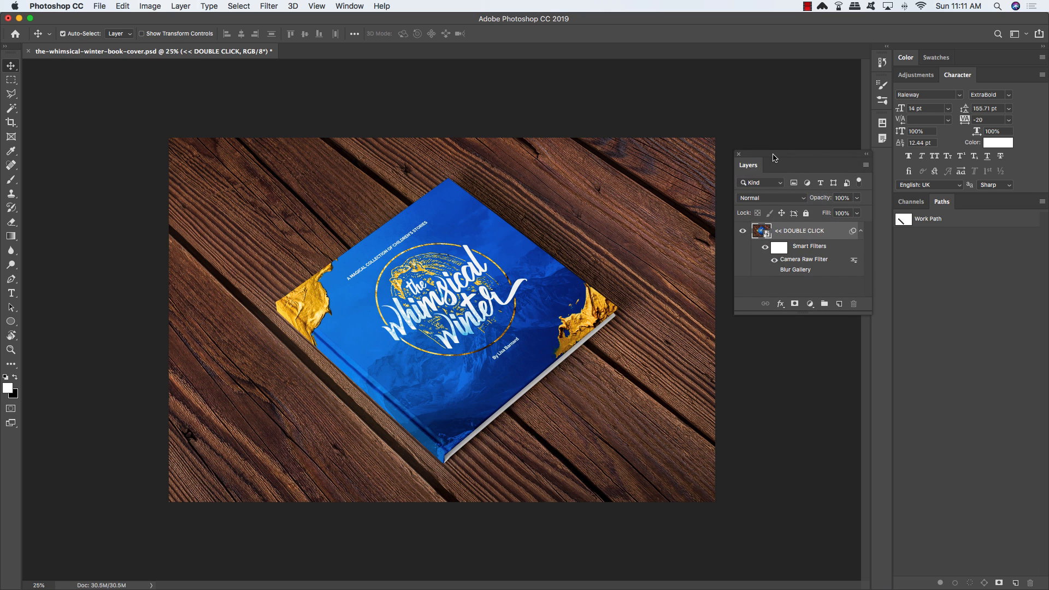
Step: Crop the canvas to about 10.5 inches wide, trimming the left wood edge
key(c)
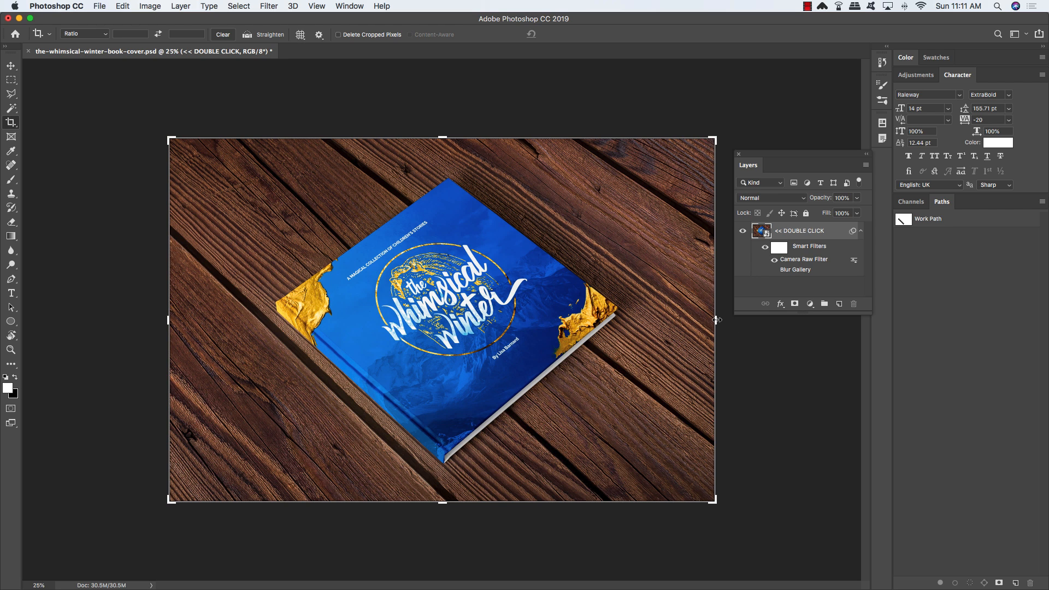
drag(717, 319, 659, 319)
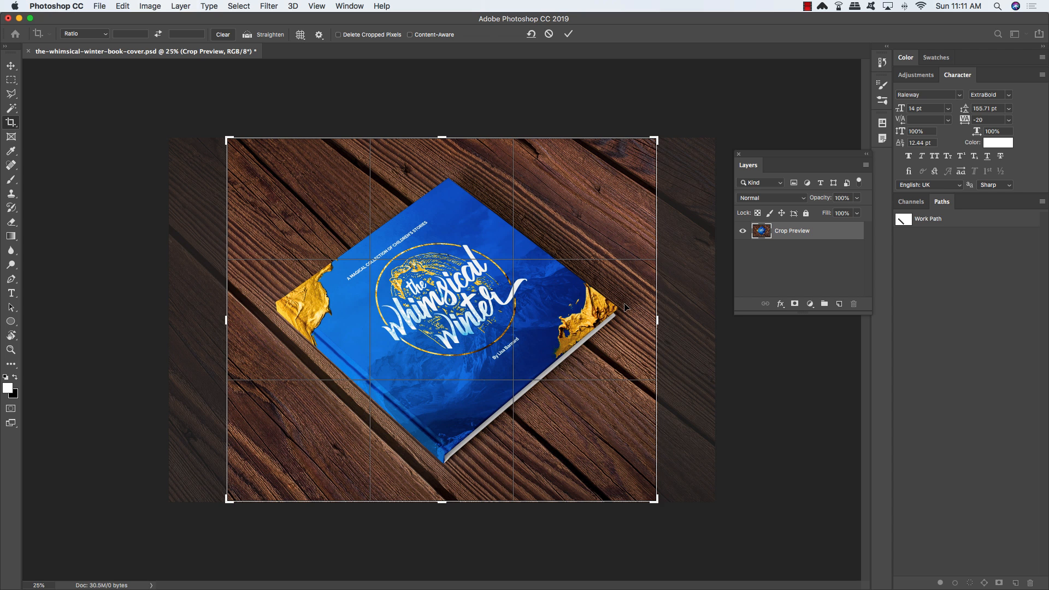
key(Return)
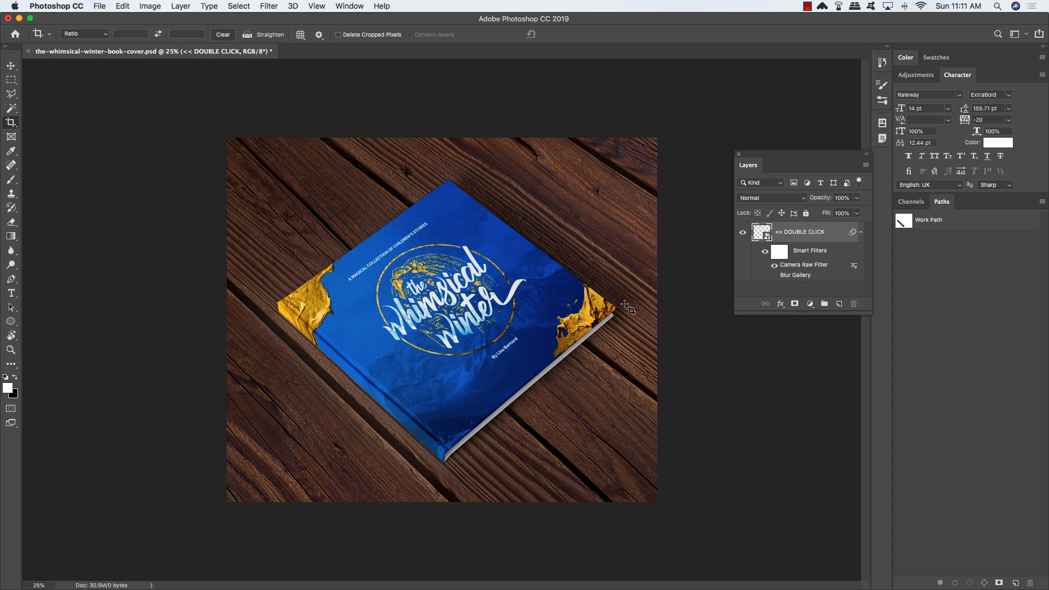
Step: With the Move tool active, collapse the layer's smart filters and move the Layers panel beside the image
key(v)
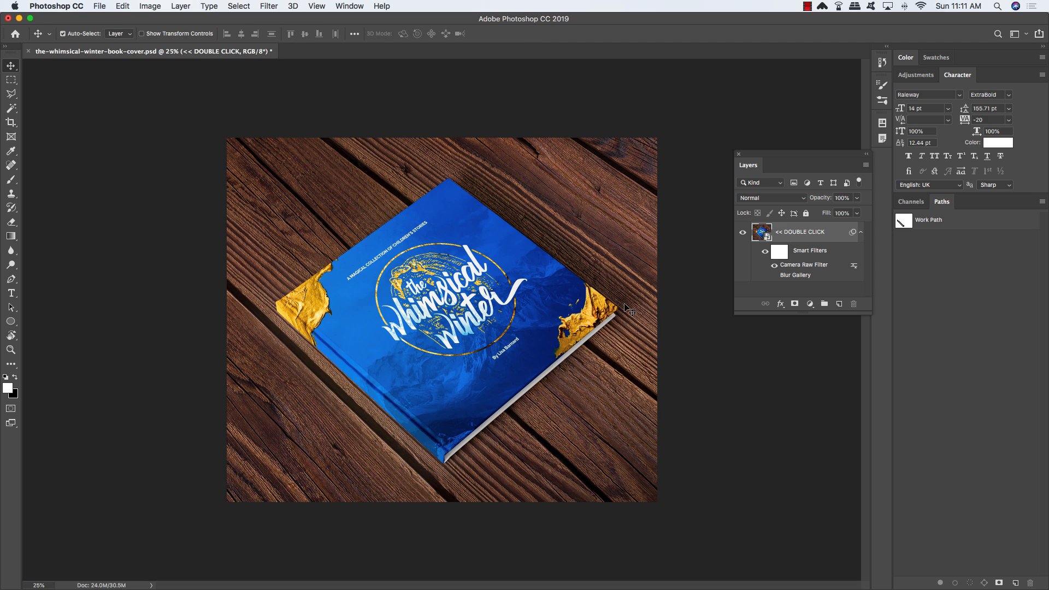
click(861, 231)
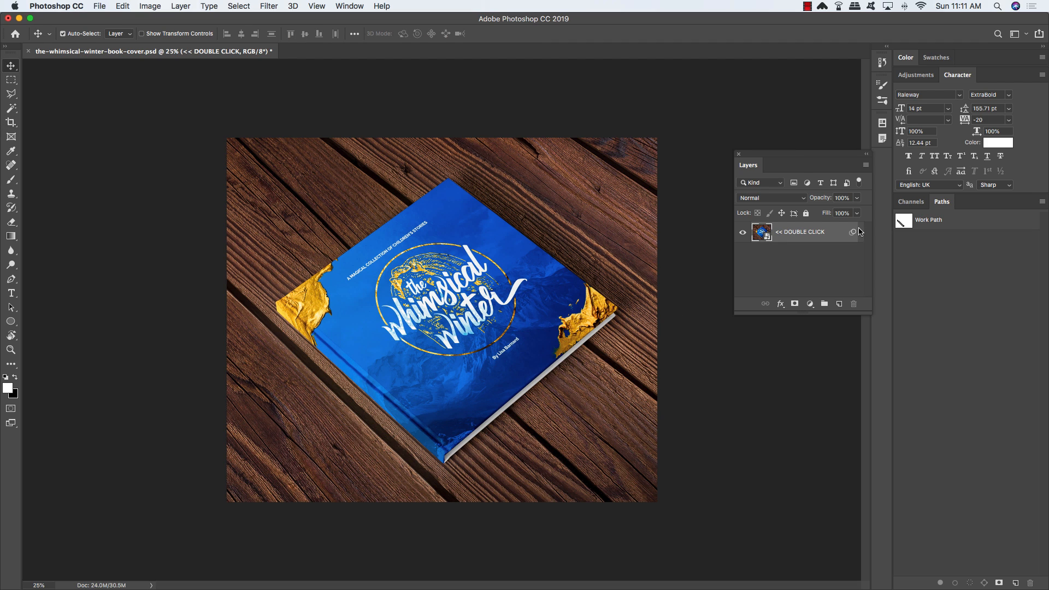
drag(789, 157, 724, 143)
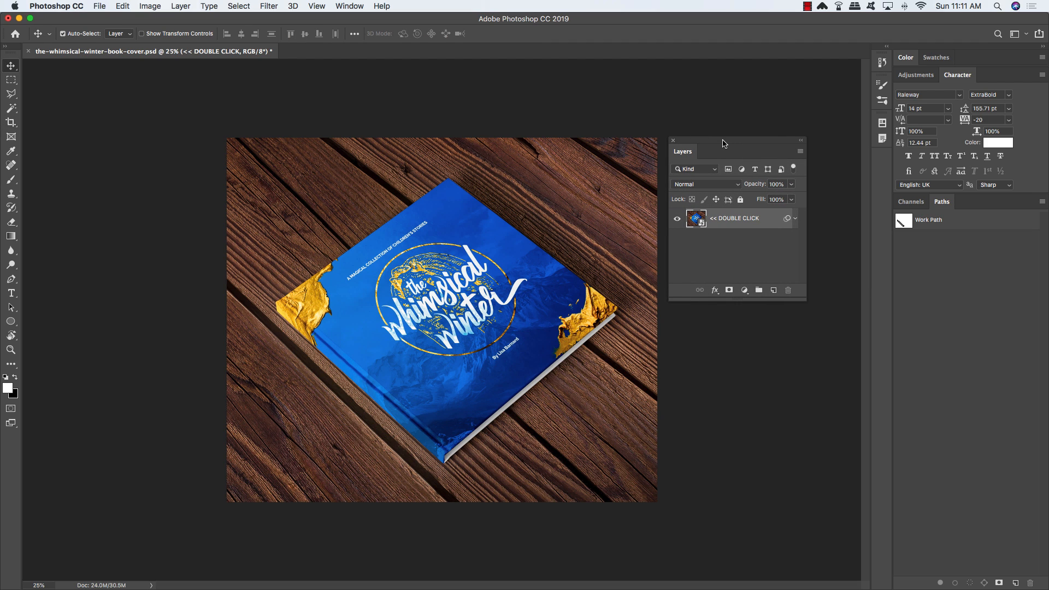